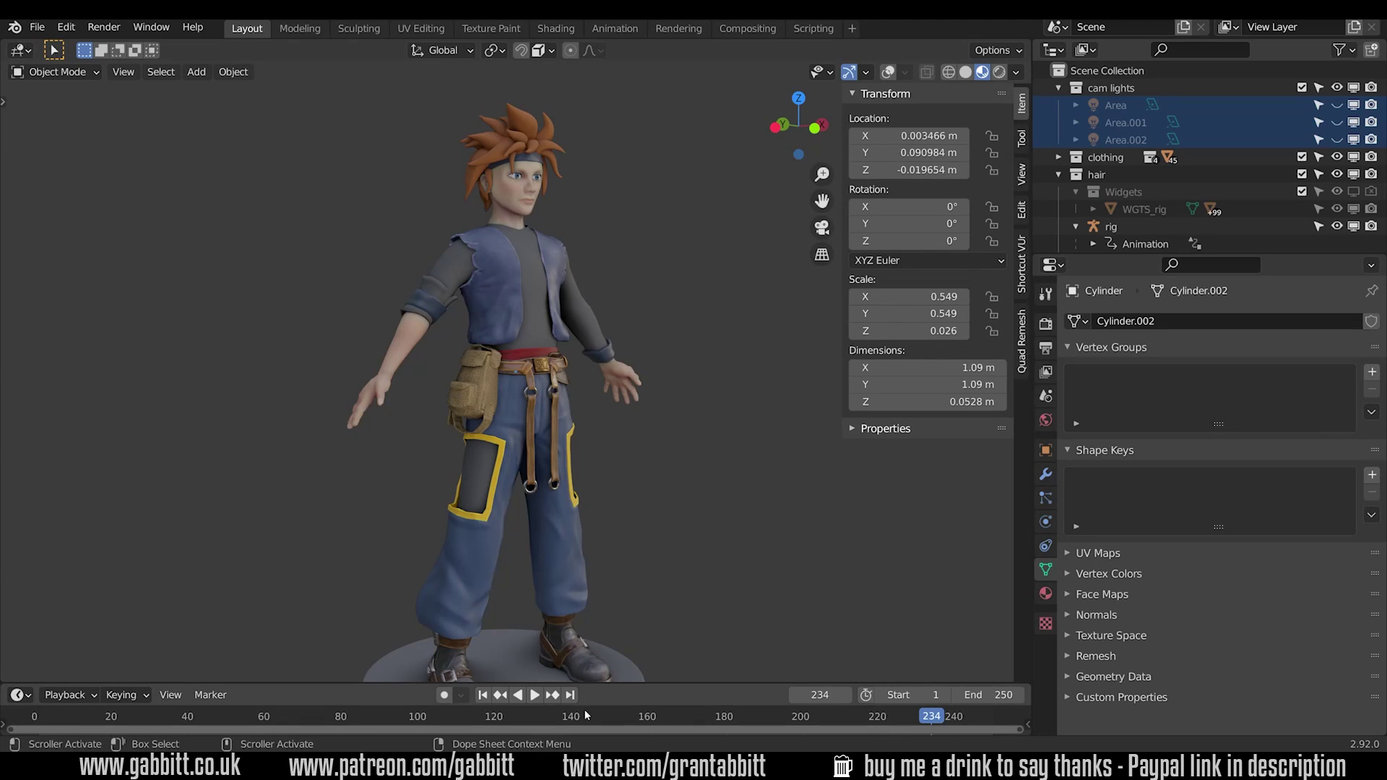
# Join the timeline area into the 3D viewport so the view of the character gets the extra space.
pyautogui.moveTo(666, 487); pyautogui.dragTo(586, 569, button='middle')
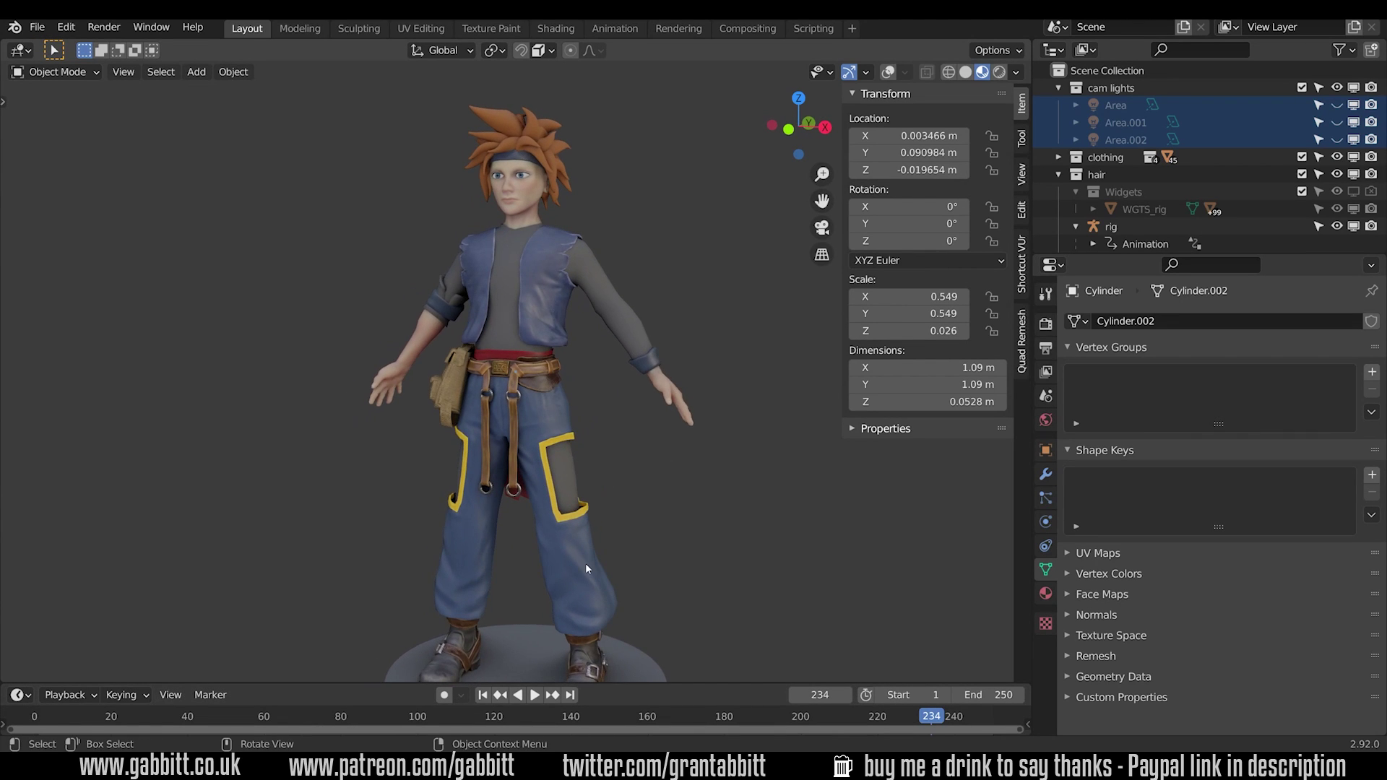
pyautogui.rightClick(635, 684)
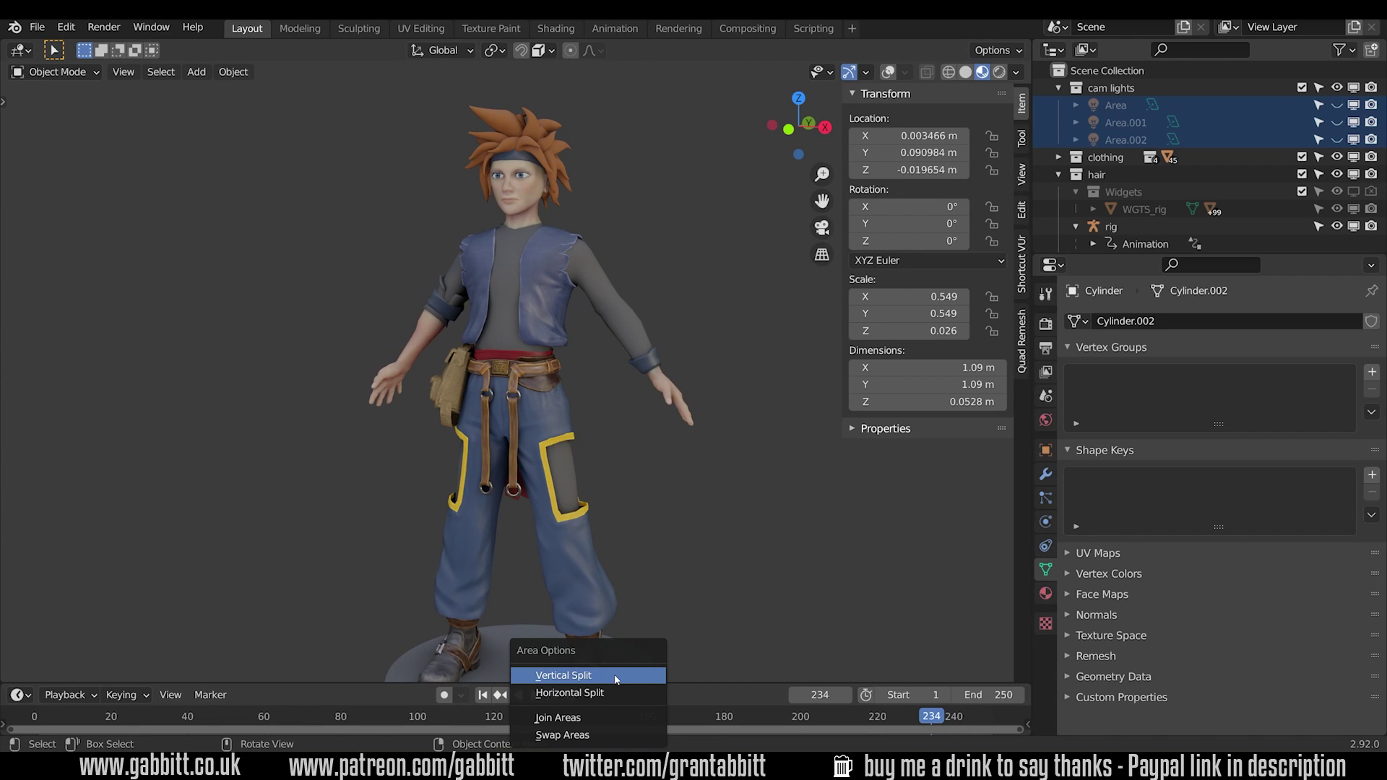
pyautogui.click(600, 717)
pyautogui.click(596, 721)
# Turn on the viewport overlays to show the rig controls around the character.
pyautogui.moveTo(623, 571); pyautogui.dragTo(856, 510, button='middle')
pyautogui.scroll(2, 633, 533)
pyautogui.moveTo(669, 541); pyautogui.dragTo(432, 532, button='middle')
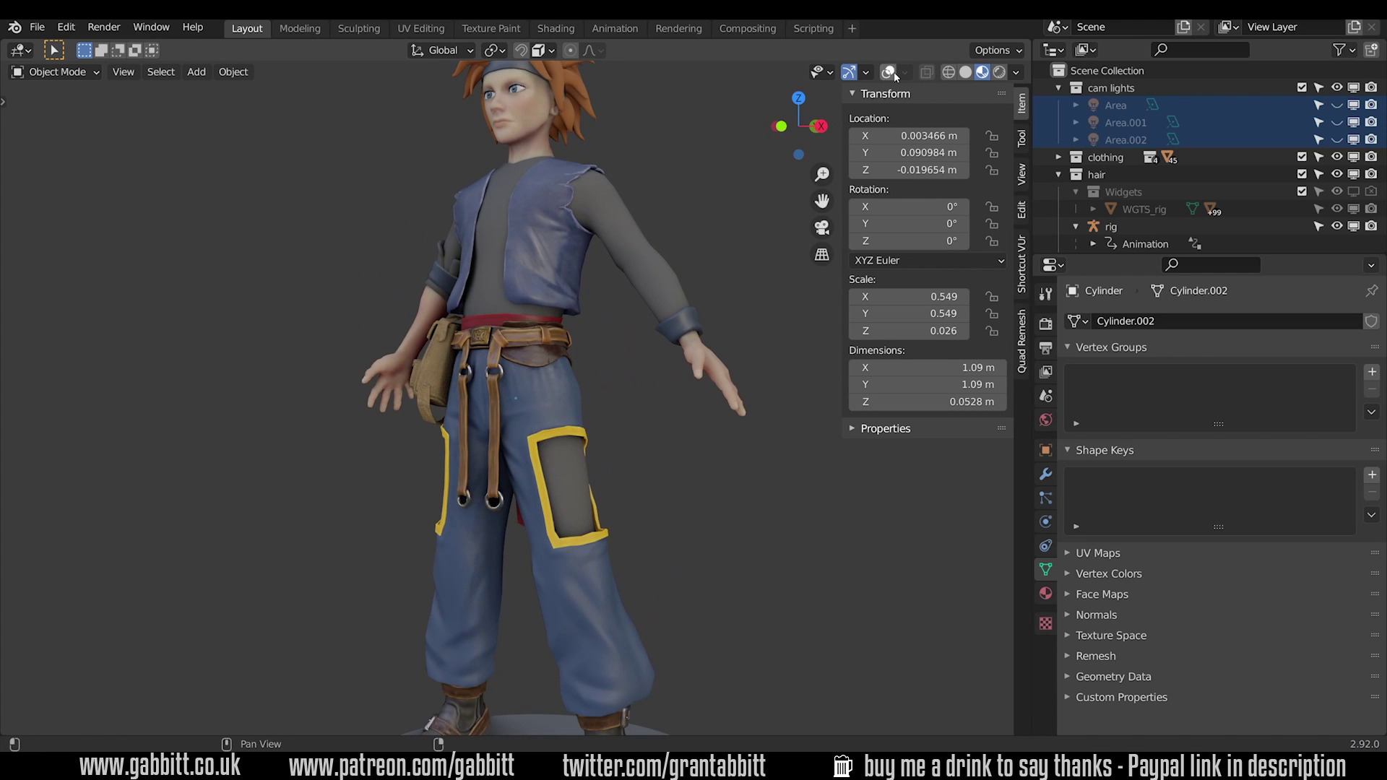
pyautogui.click(889, 72)
# Select the character's boots mesh, inspect its topology in Edit Mode, and return to Object Mode.
pyautogui.moveTo(635, 281); pyautogui.dragTo(615, 345, button='middle')
pyautogui.keyDown('shift'); pyautogui.moveTo(595, 558); pyautogui.dragTo(628, 272, button='middle'); pyautogui.keyUp('shift')
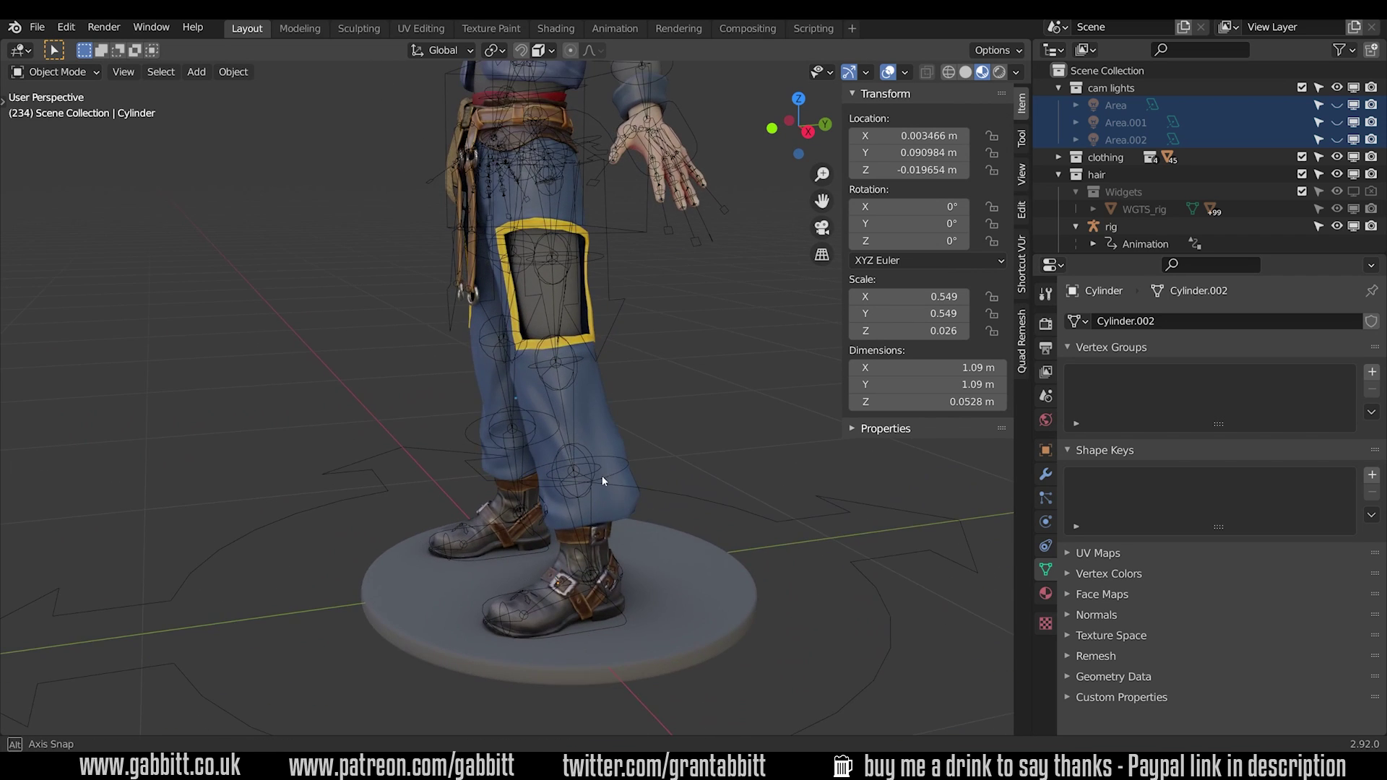
pyautogui.moveTo(603, 477); pyautogui.dragTo(600, 465, button='middle')
pyautogui.keyDown('shift'); pyautogui.moveTo(601, 547); pyautogui.dragTo(601, 479, button='middle'); pyautogui.keyUp('shift')
pyautogui.scroll(3, 596, 521)
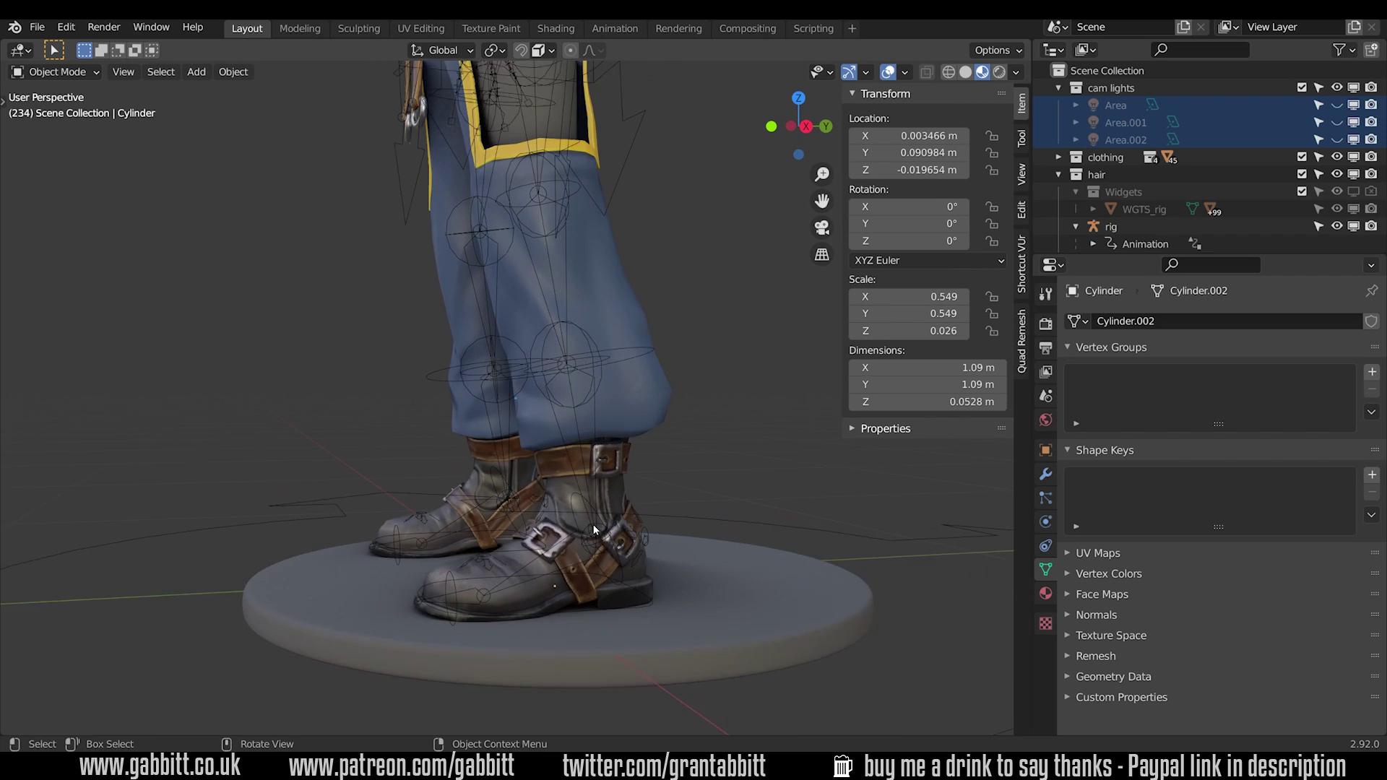
pyautogui.scroll(1, 593, 535)
pyautogui.click(539, 636)
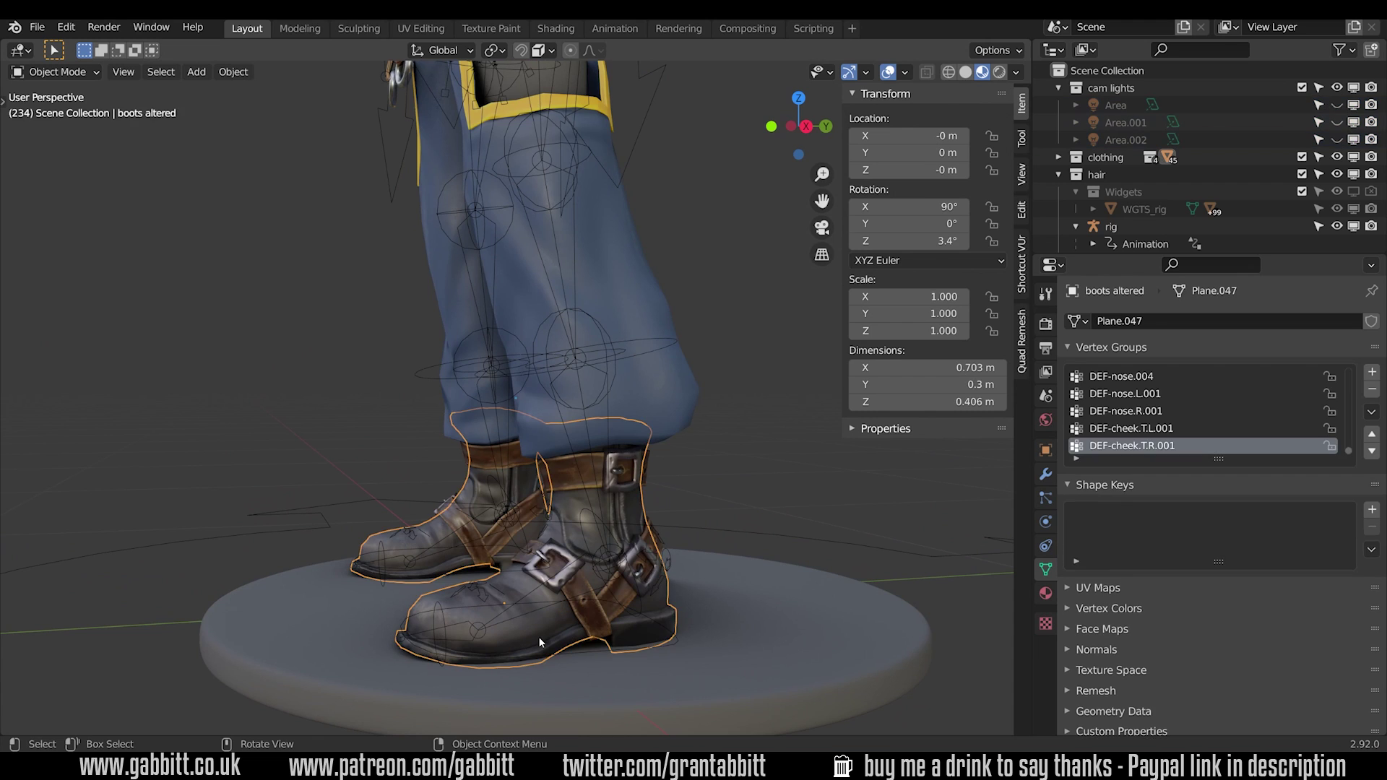
pyautogui.press('Tab')
pyautogui.scroll(1, 582, 623)
pyautogui.moveTo(582, 623); pyautogui.dragTo(607, 636, button='middle')
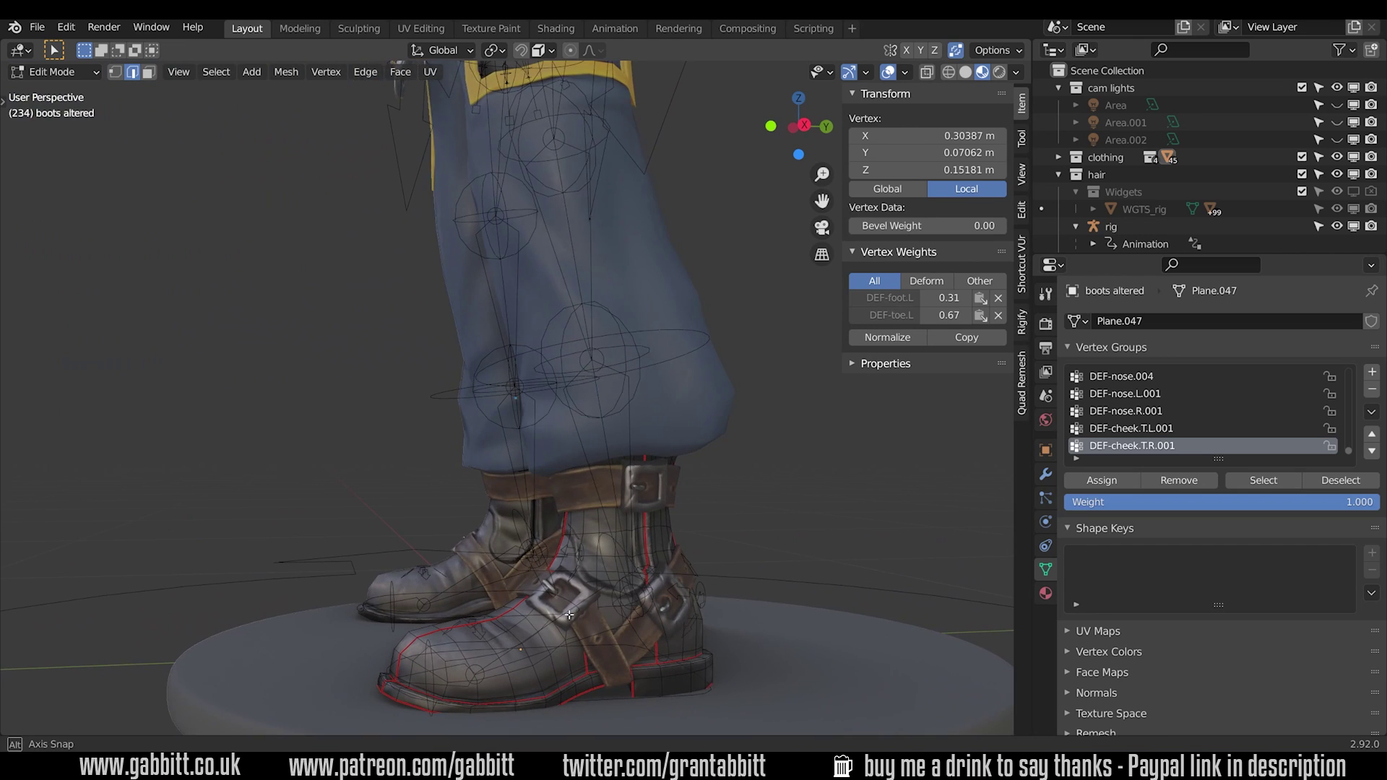
pyautogui.press('Tab')
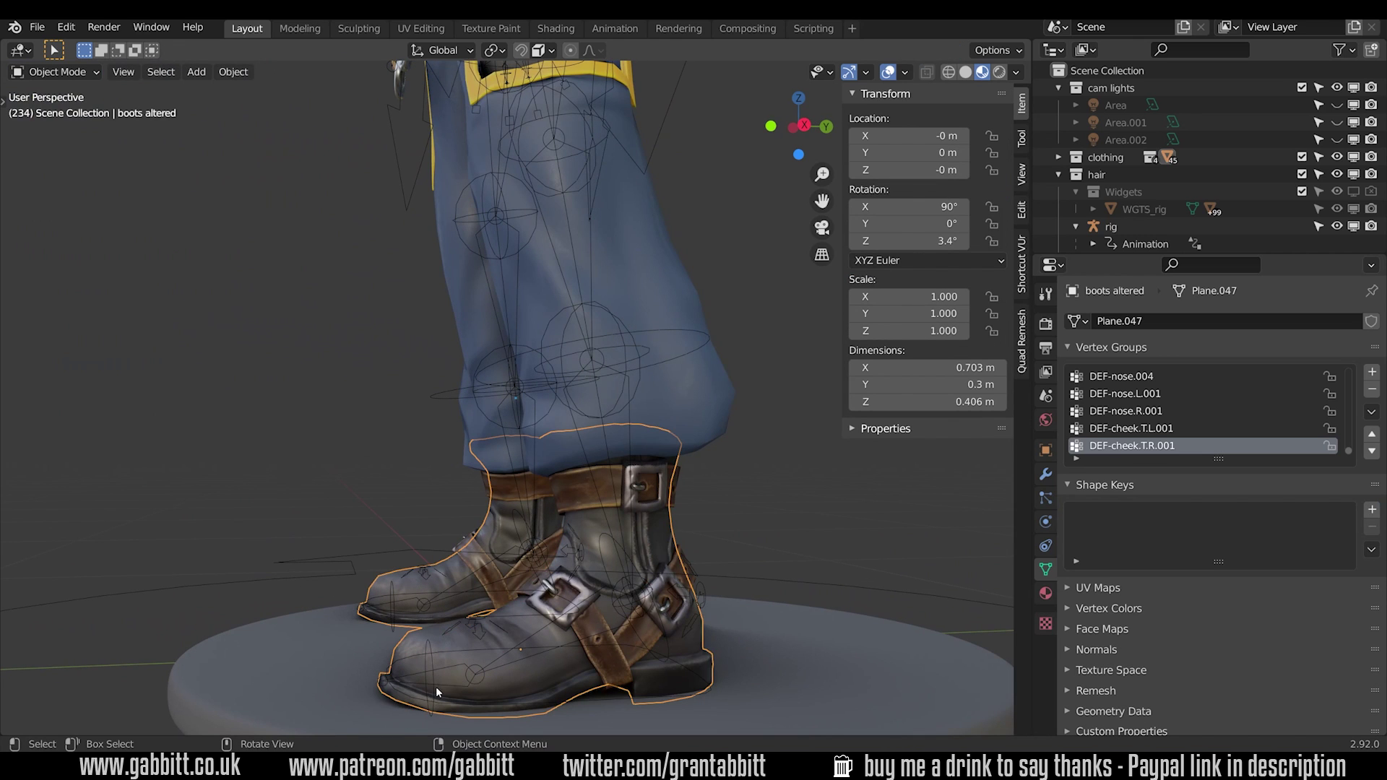
# Select the character's rig, enter Pose Mode, and move the left foot's IK control forward and up.
pyautogui.click(413, 696)
pyautogui.hotkey('ctrl', 'Tab')
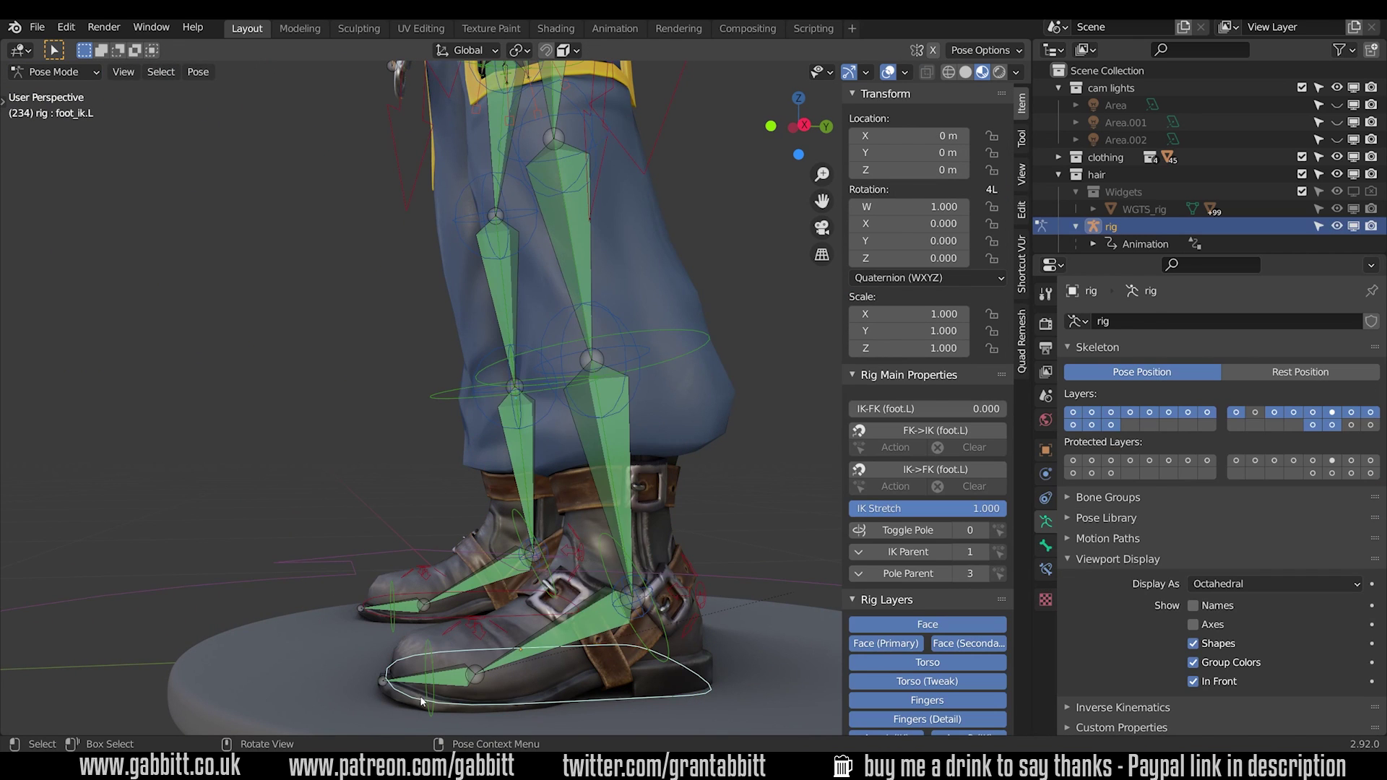
pyautogui.press('g')
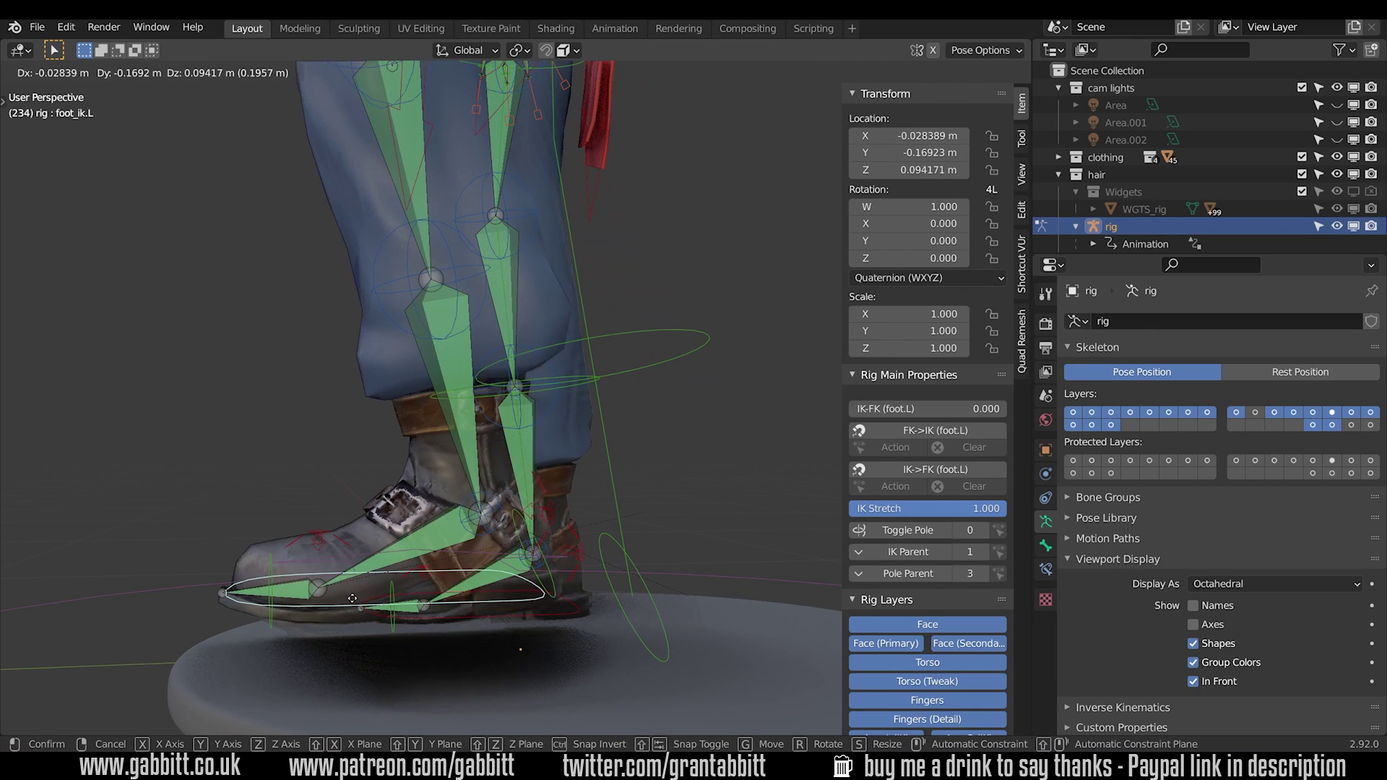
pyautogui.click(289, 575)
pyautogui.moveTo(289, 574); pyautogui.dragTo(631, 525, button='middle')
pyautogui.scroll(-3, 589, 487)
pyautogui.keyDown('shift'); pyautogui.moveTo(587, 483); pyautogui.dragTo(561, 558, button='middle'); pyautogui.keyUp('shift')
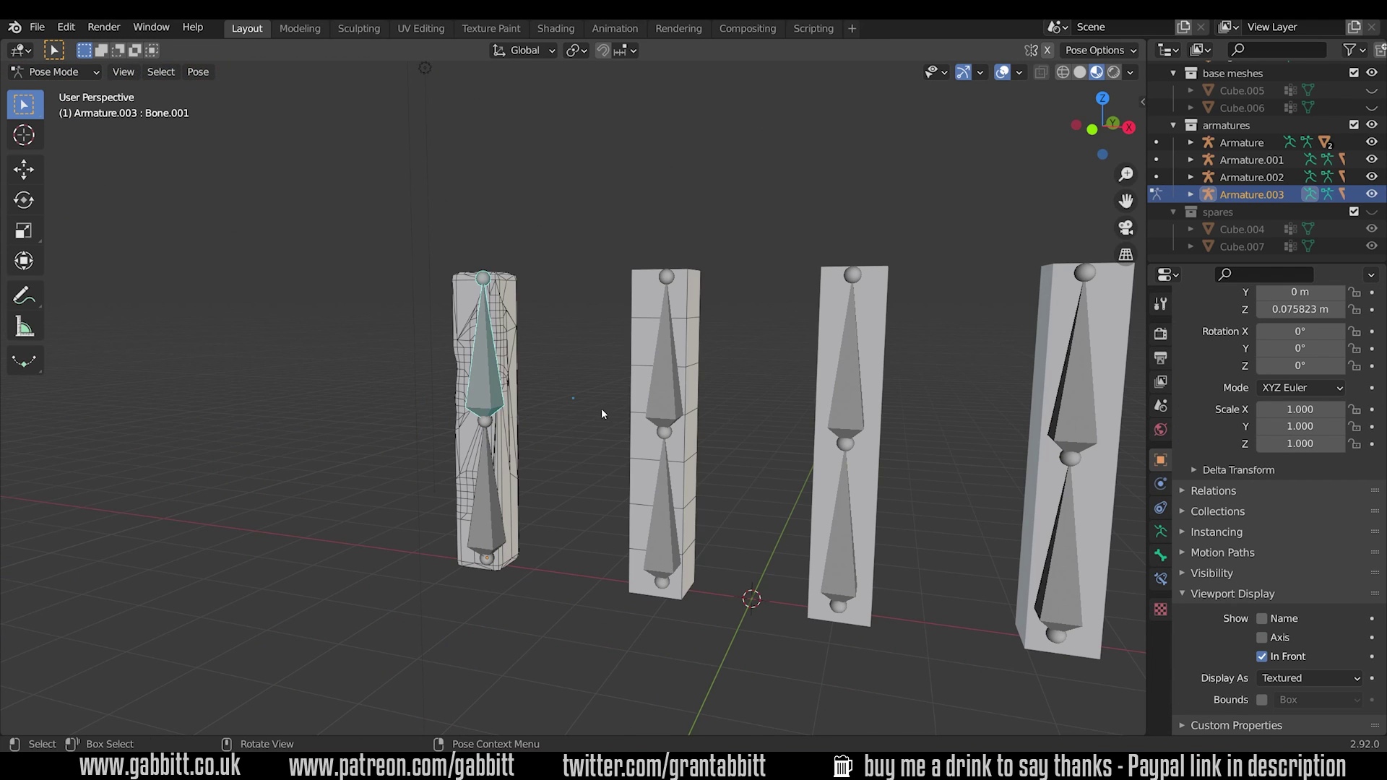
# Rotate the upper bone of Armature.003 about 47° around the global X axis to bend the dense column mesh.
pyautogui.press('r')
pyautogui.press('x')
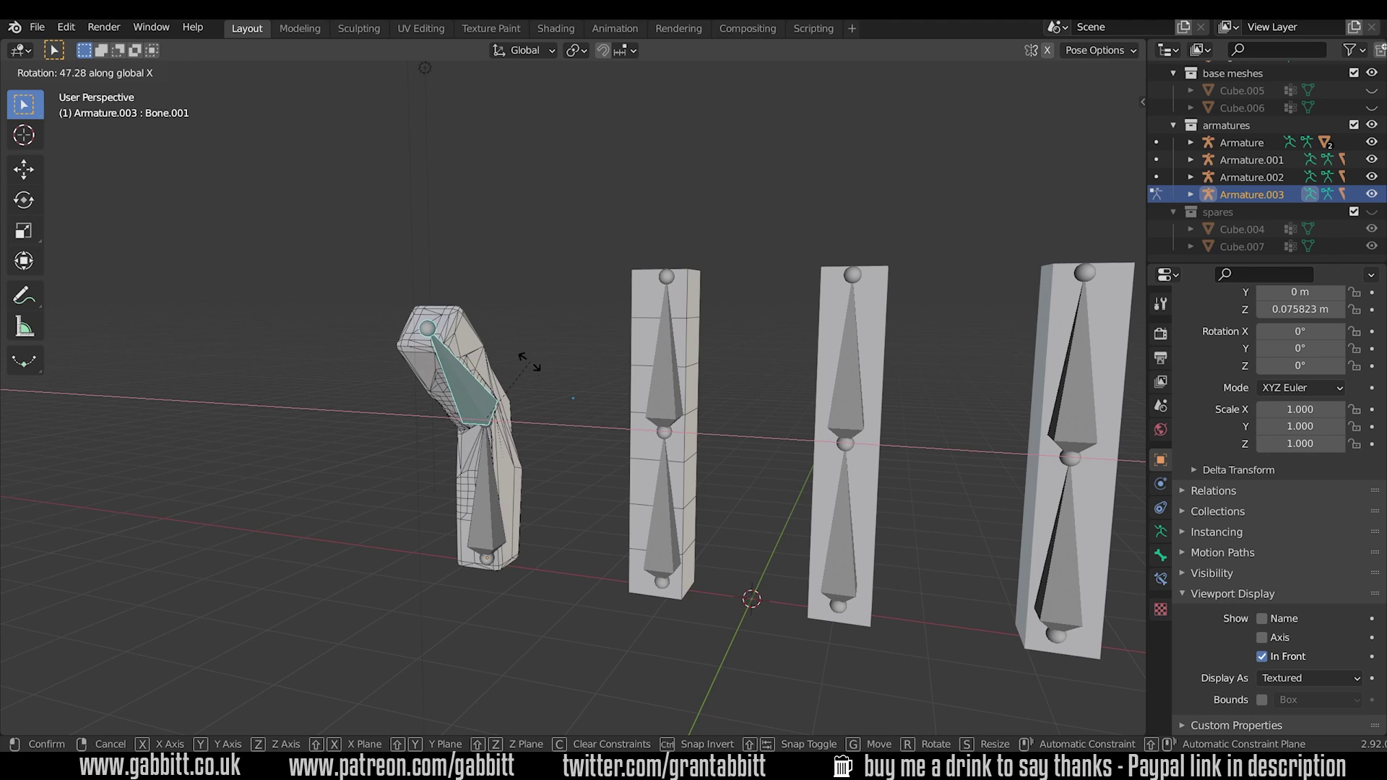
pyautogui.click(527, 349)
pyautogui.moveTo(527, 349); pyautogui.dragTo(786, 431, button='middle')
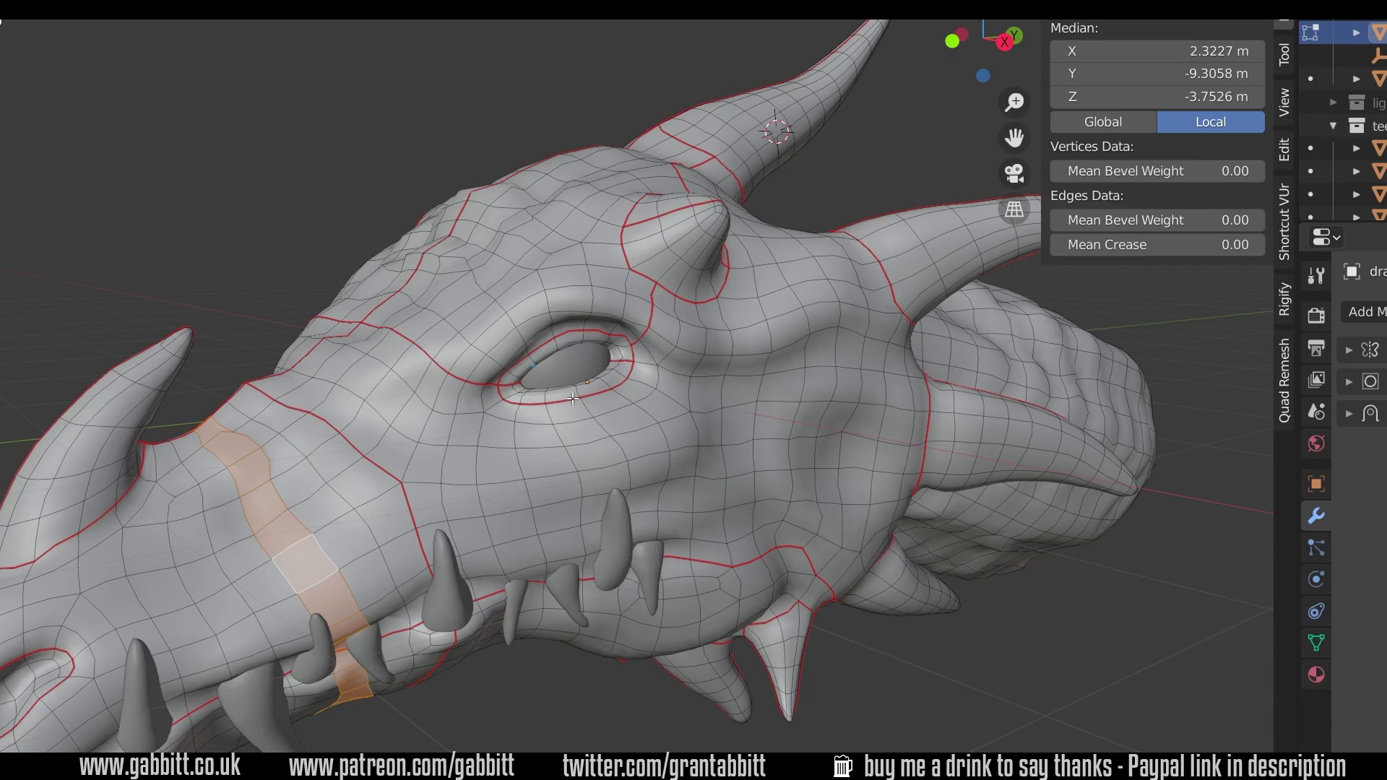
pyautogui.scroll(4, 573, 399)
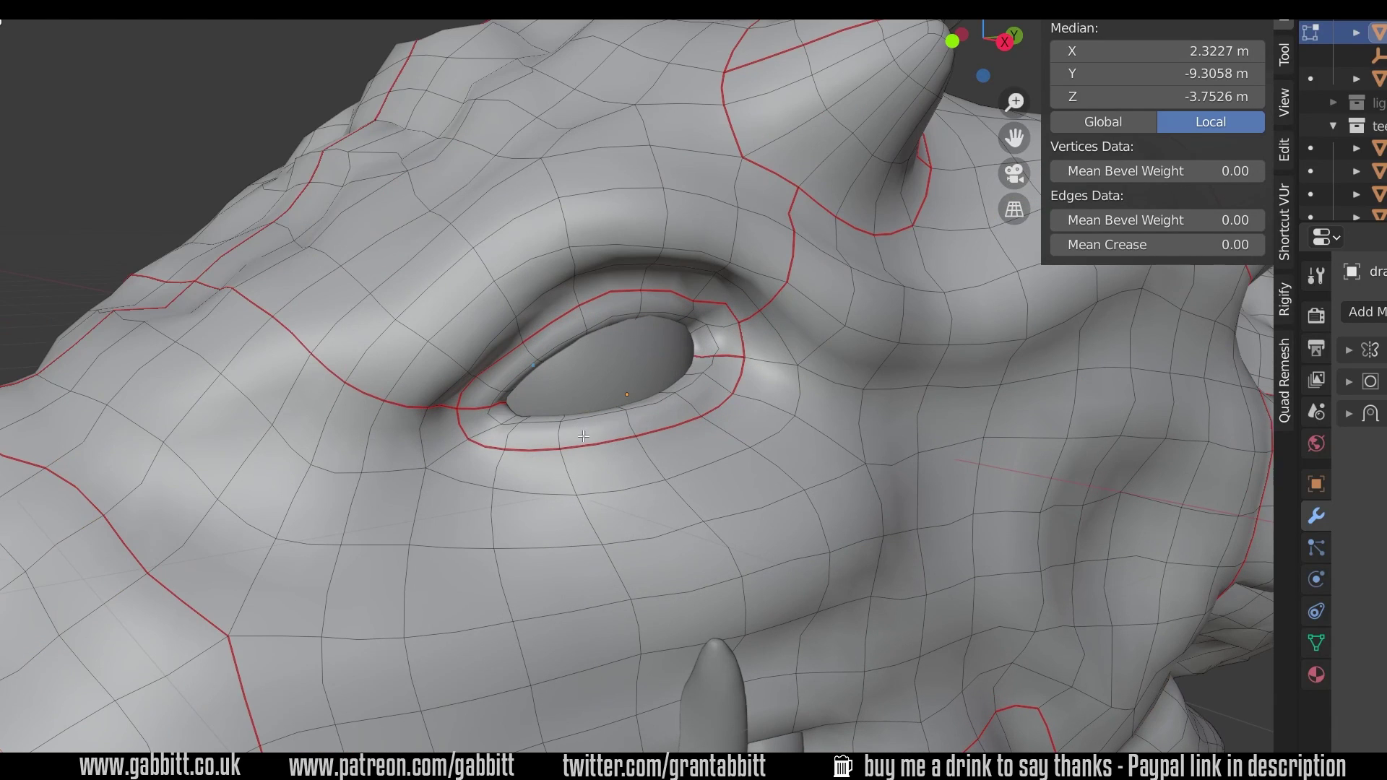
# Select the edge loop around the dragon's eye and scale it slightly.
pyautogui.keyDown('alt'); pyautogui.click(615, 429); pyautogui.keyUp('alt')
pyautogui.press('s')
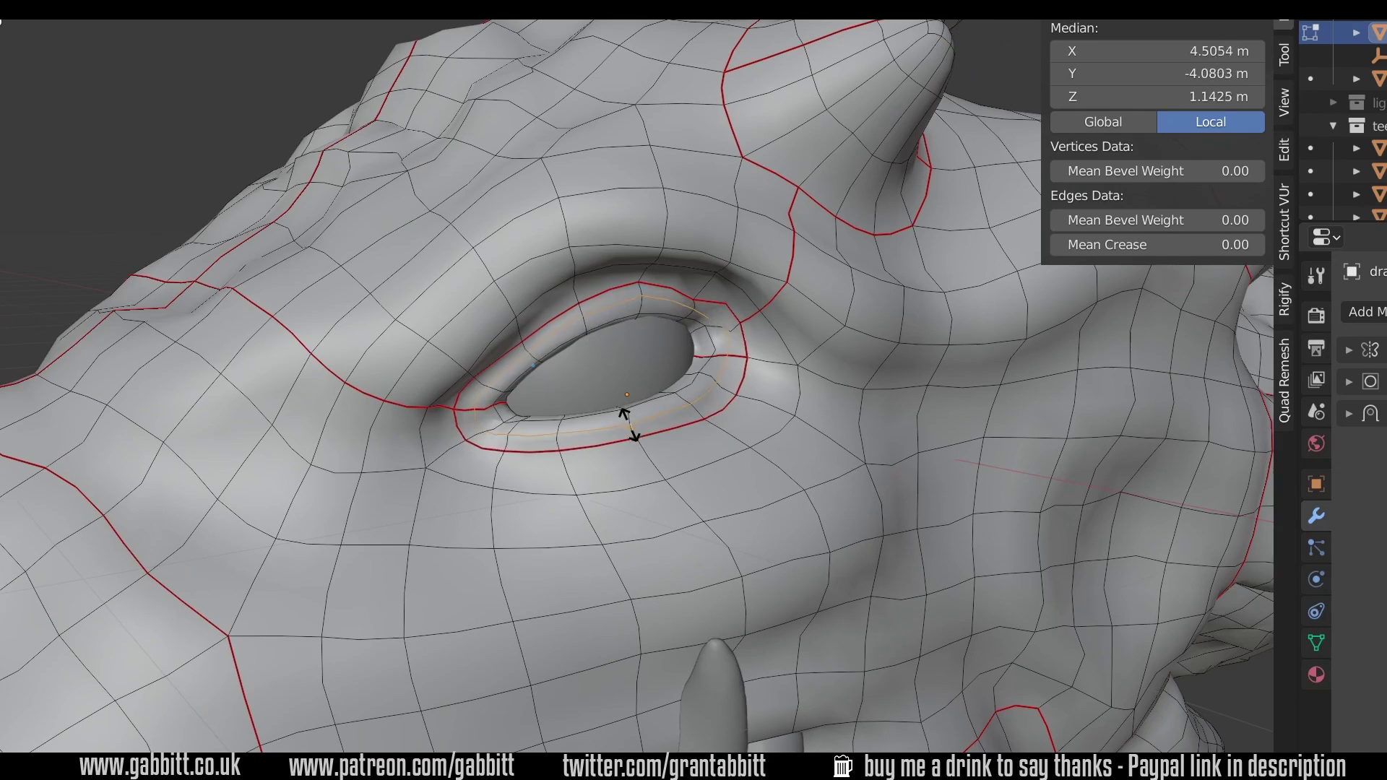
pyautogui.click(633, 423)
# Add two edge loops to the dragon's head with Loop Cut and Slide.
pyautogui.moveTo(632, 423); pyautogui.dragTo(896, 388, button='middle')
pyautogui.scroll(-2, 737, 405)
pyautogui.scroll(3, 897, 388)
pyautogui.scroll(-1, 820, 471)
pyautogui.moveTo(843, 471); pyautogui.dragTo(585, 614, button='middle')
pyautogui.hotkey('ctrl', 'r')
pyautogui.click(820, 469)
pyautogui.click(829, 469)
pyautogui.scroll(-3, 828, 469)
pyautogui.scroll(2, 841, 487)
pyautogui.hotkey('ctrl', 'r')
pyautogui.click(828, 408)
pyautogui.click(829, 407)
# Add a single edge loop around the base of the dragon's lower horn.
pyautogui.hotkey('ctrl', 'r')
pyautogui.click(911, 586)
pyautogui.click(903, 586)
pyautogui.moveTo(902, 586); pyautogui.dragTo(903, 506, button='middle')
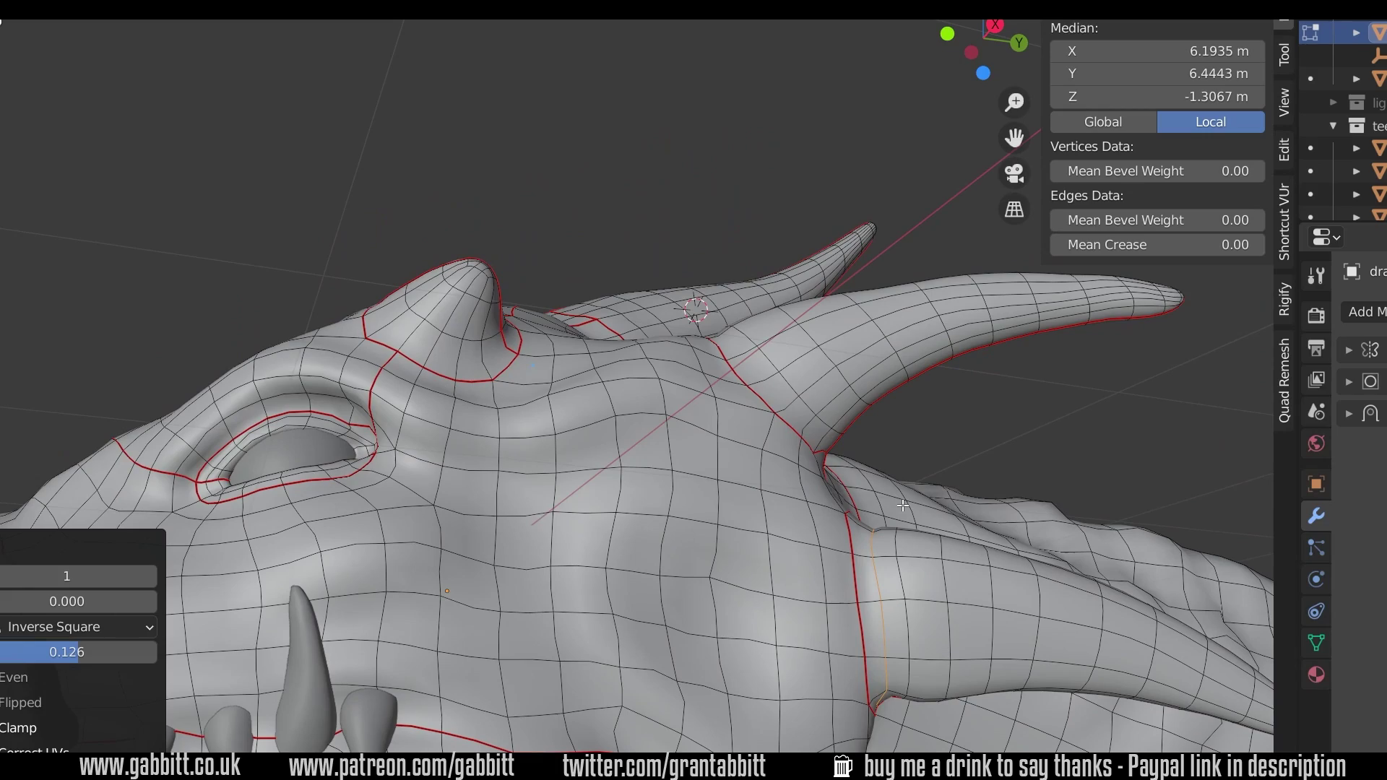
# Add a centred loop cut down the curved plane's middle column, ending at the triangle.
pyautogui.moveTo(692, 401); pyautogui.dragTo(573, 289, button='middle')
pyautogui.scroll(-4, 653, 310)
pyautogui.hotkey('ctrl', 'r')
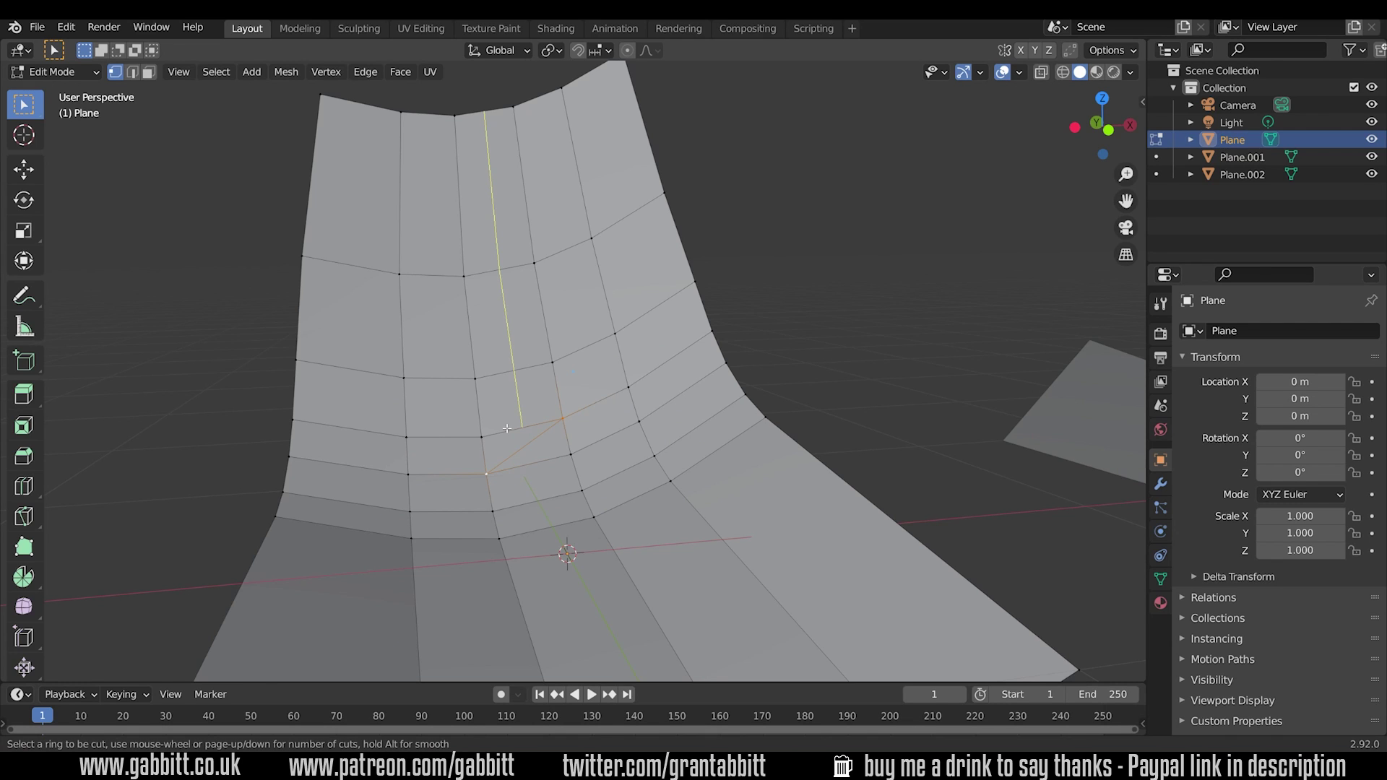
pyautogui.click(507, 428)
pyautogui.rightClick(529, 434)
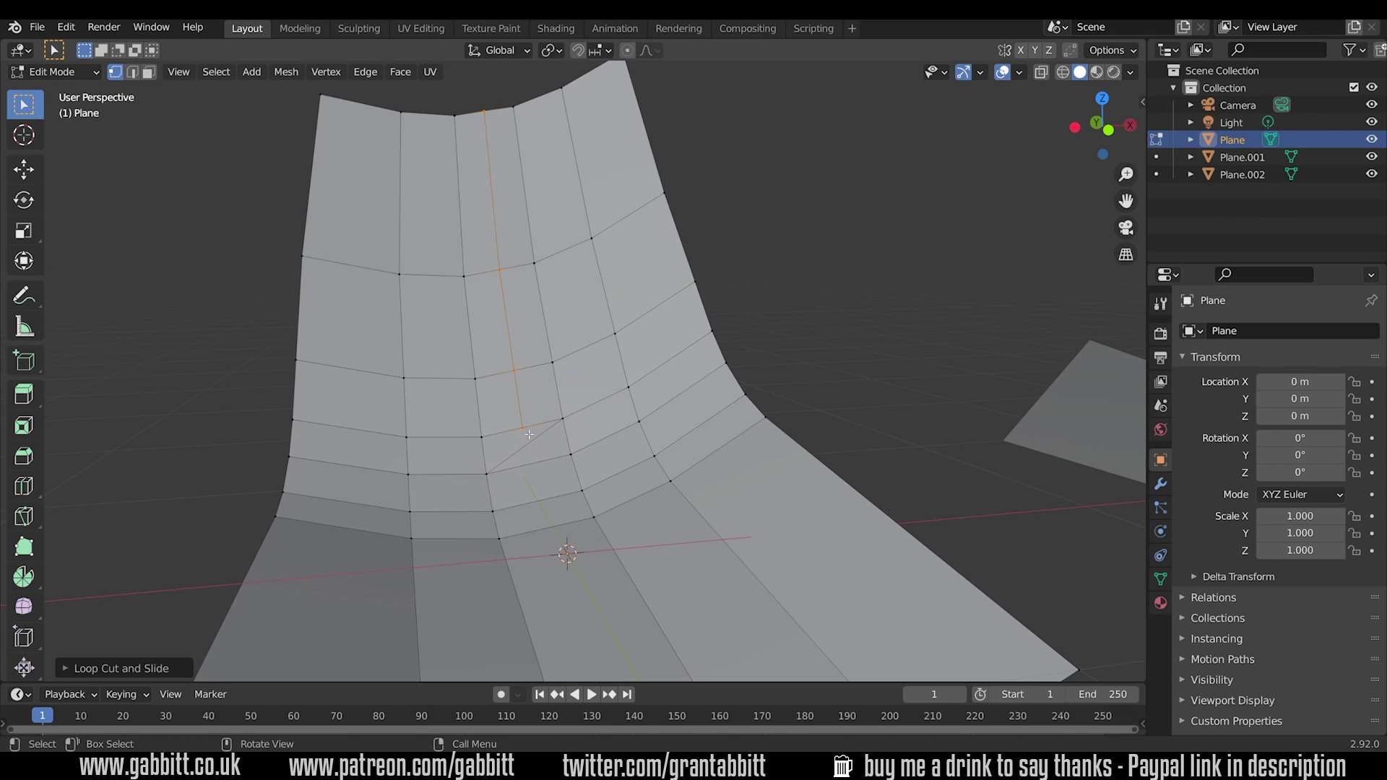
pyautogui.hotkey('ctrl', 'r')
pyautogui.rightClick(521, 438)
pyautogui.hotkey('ctrl', 'r')
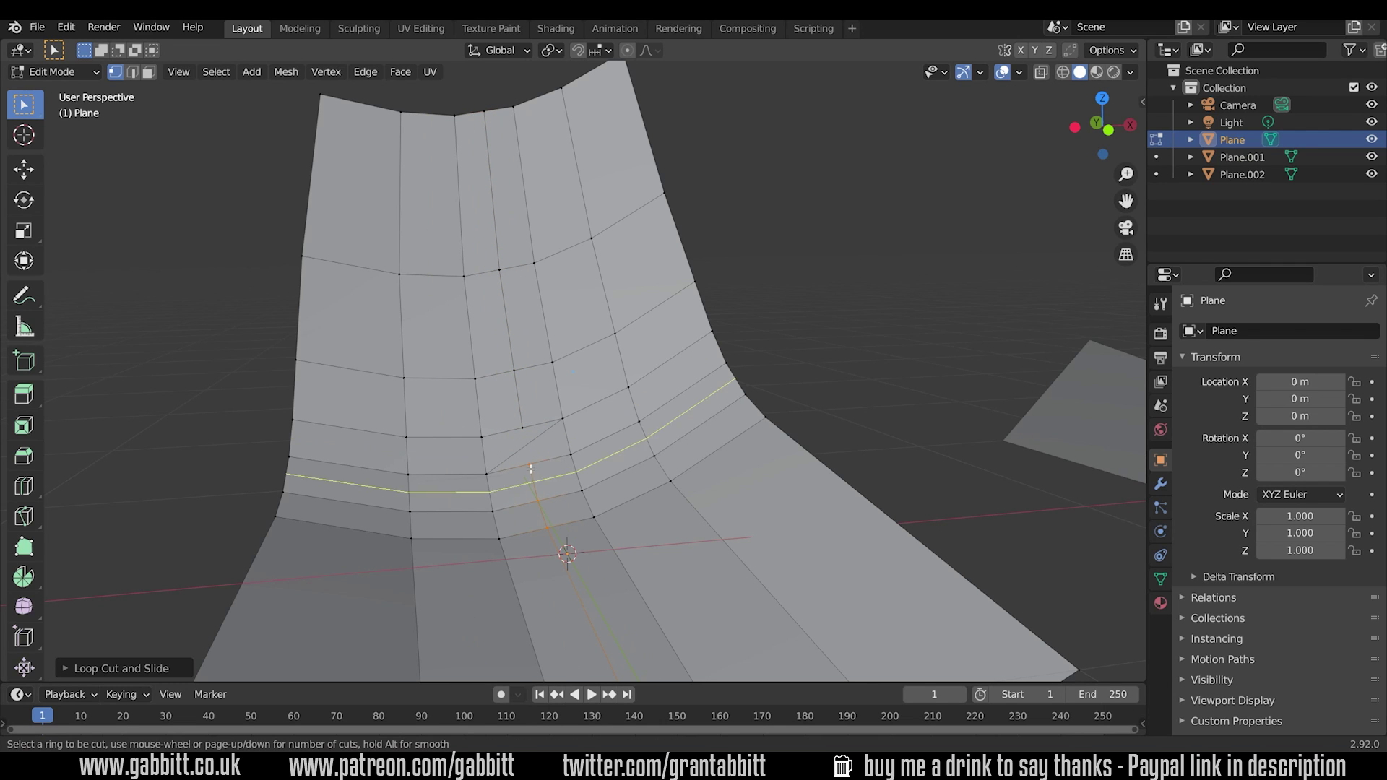
pyautogui.scroll(1, 567, 446)
pyautogui.scroll(-1, 567, 448)
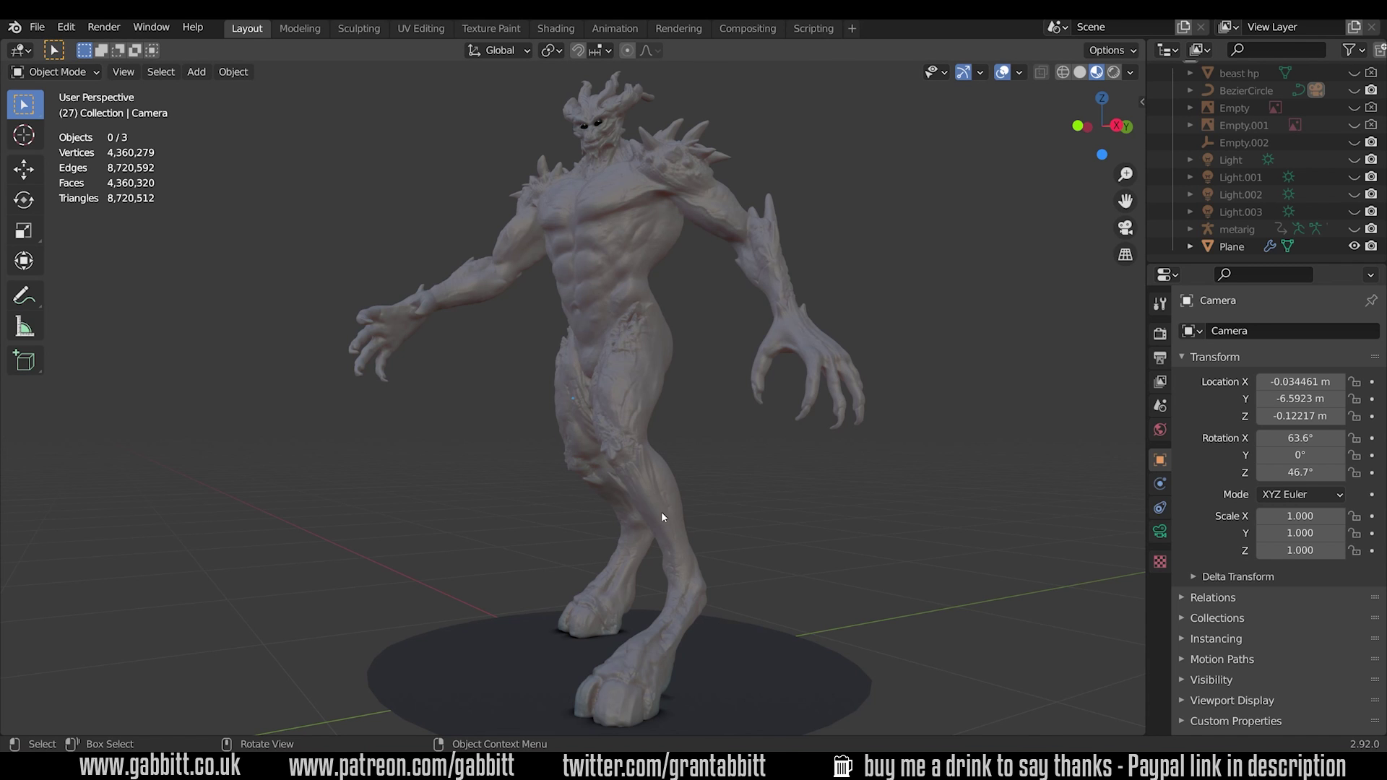
# Examine the surface detail on the sculpted creature's torso, chest and shoulders up close.
pyautogui.moveTo(558, 443); pyautogui.dragTo(718, 457, button='middle')
pyautogui.scroll(4, 718, 456)
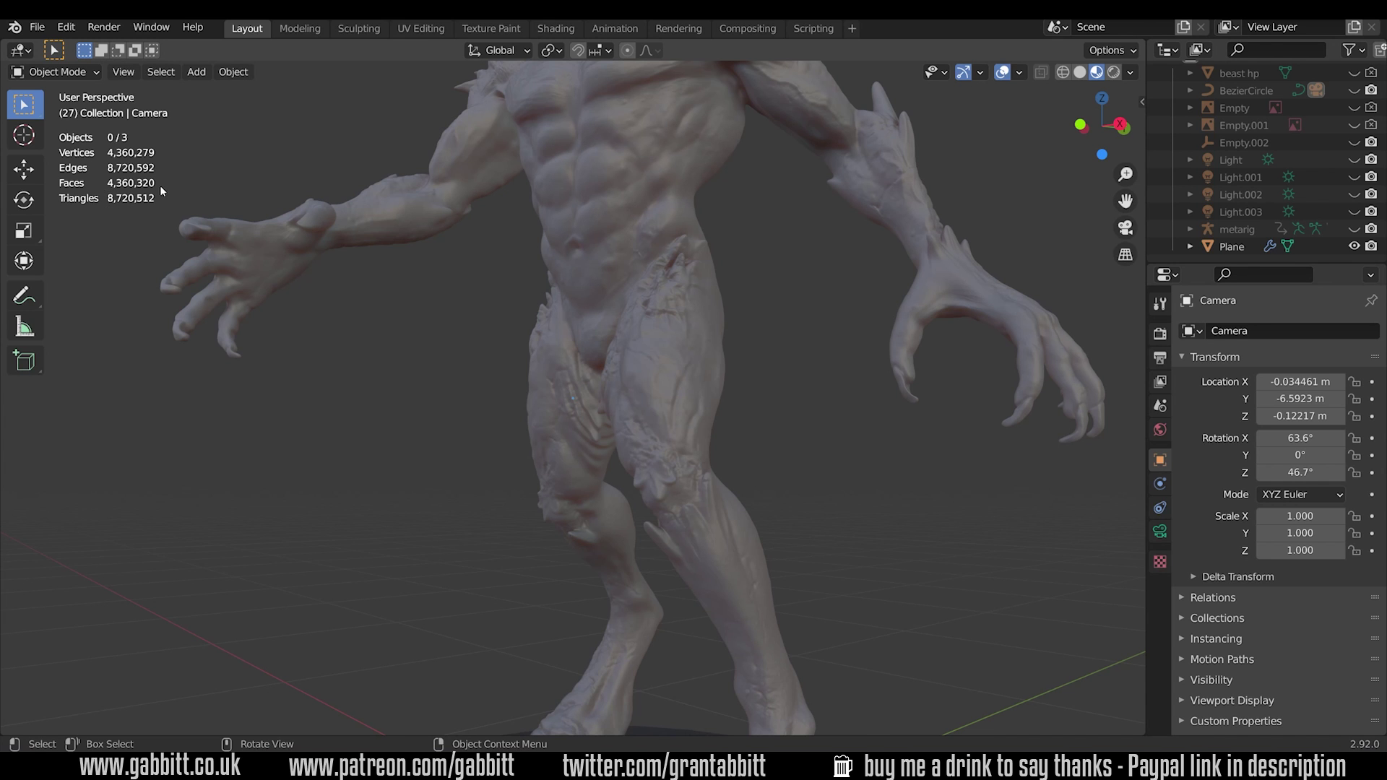
pyautogui.scroll(-3, 600, 429)
pyautogui.scroll(6, 600, 429)
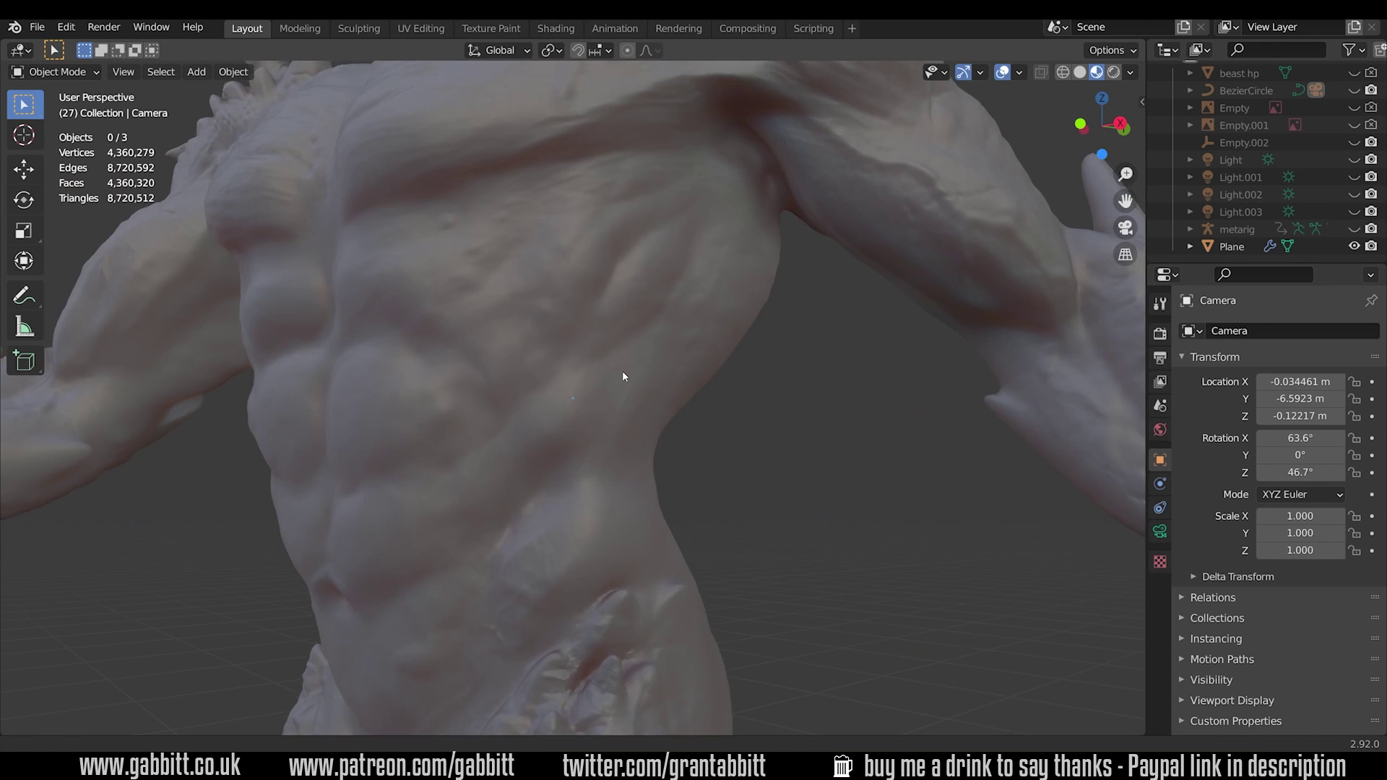
pyautogui.keyDown('shift'); pyautogui.moveTo(622, 371); pyautogui.dragTo(618, 428, button='middle'); pyautogui.keyUp('shift')
pyautogui.scroll(3, 618, 428)
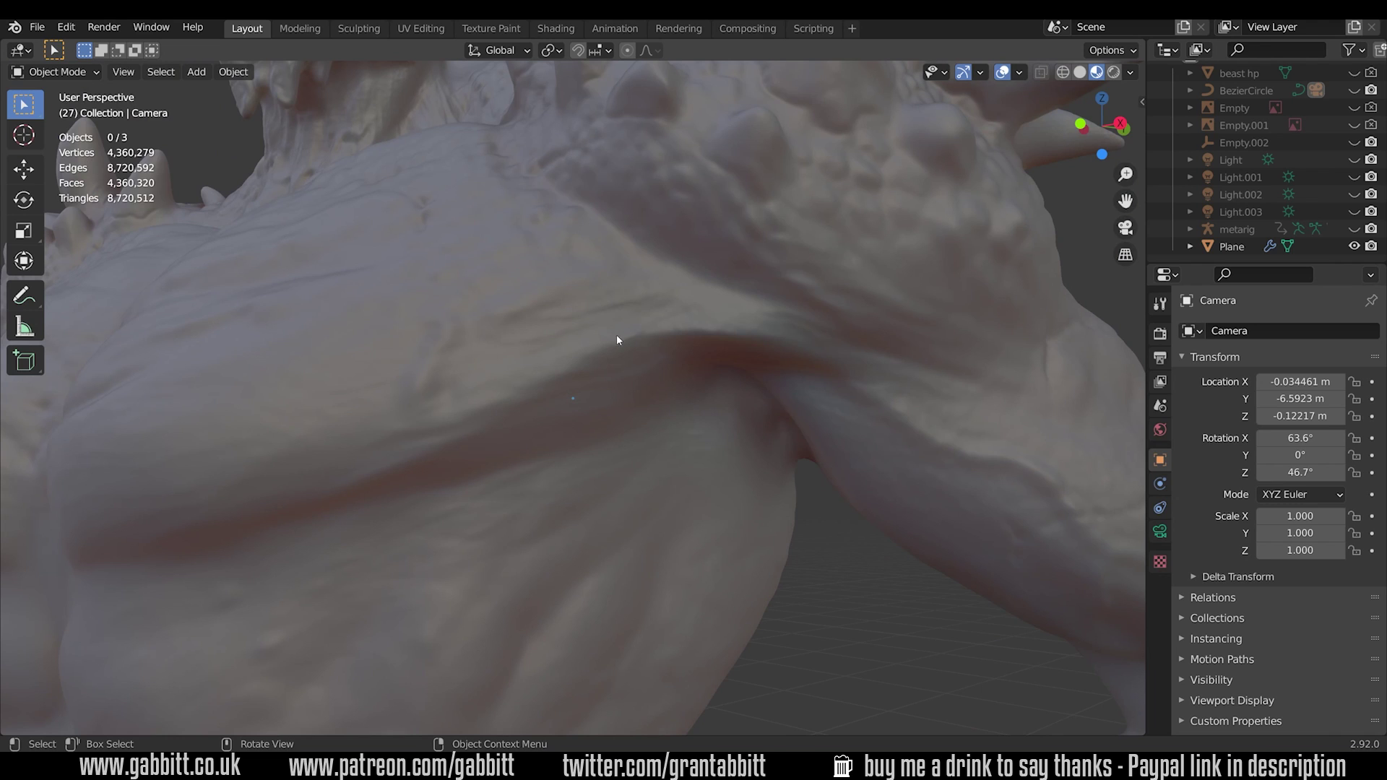
pyautogui.scroll(-3, 511, 372)
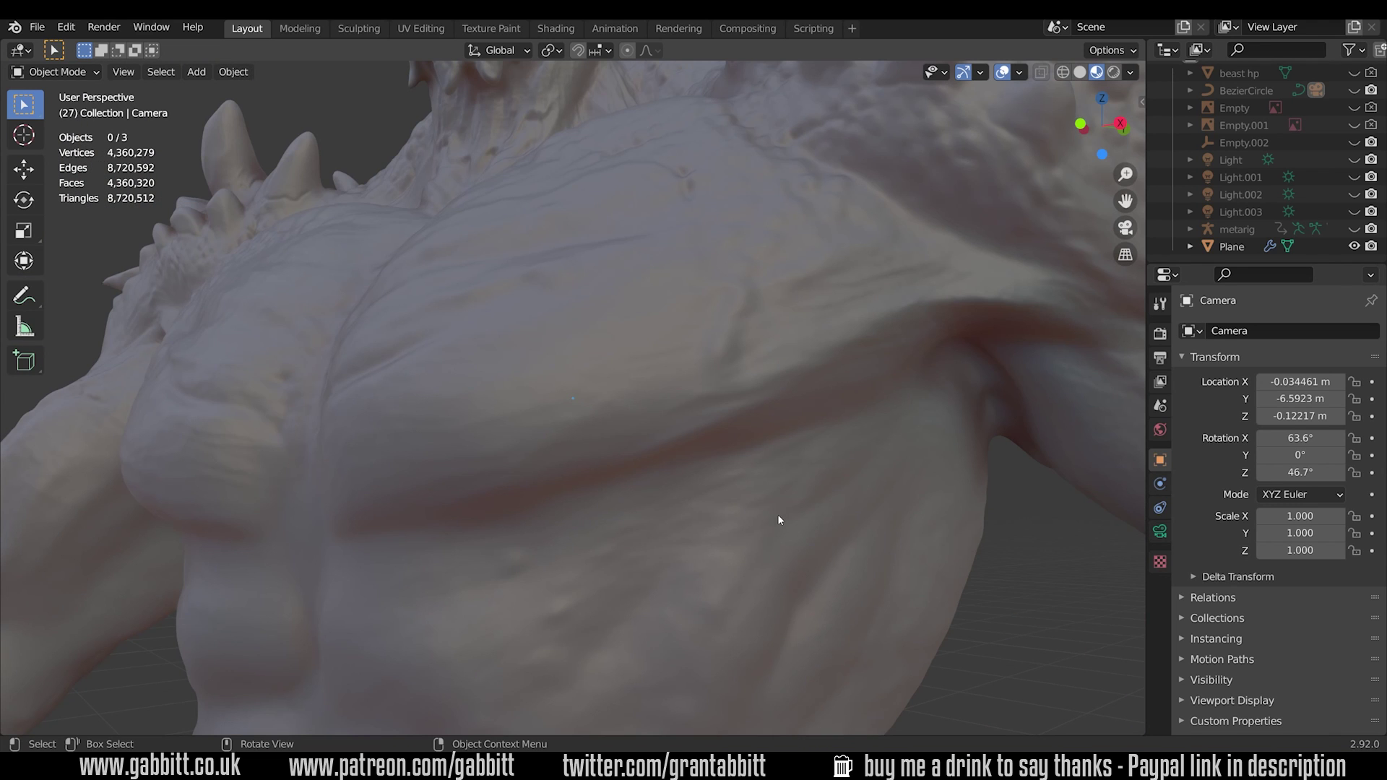
pyautogui.scroll(-5, 778, 514)
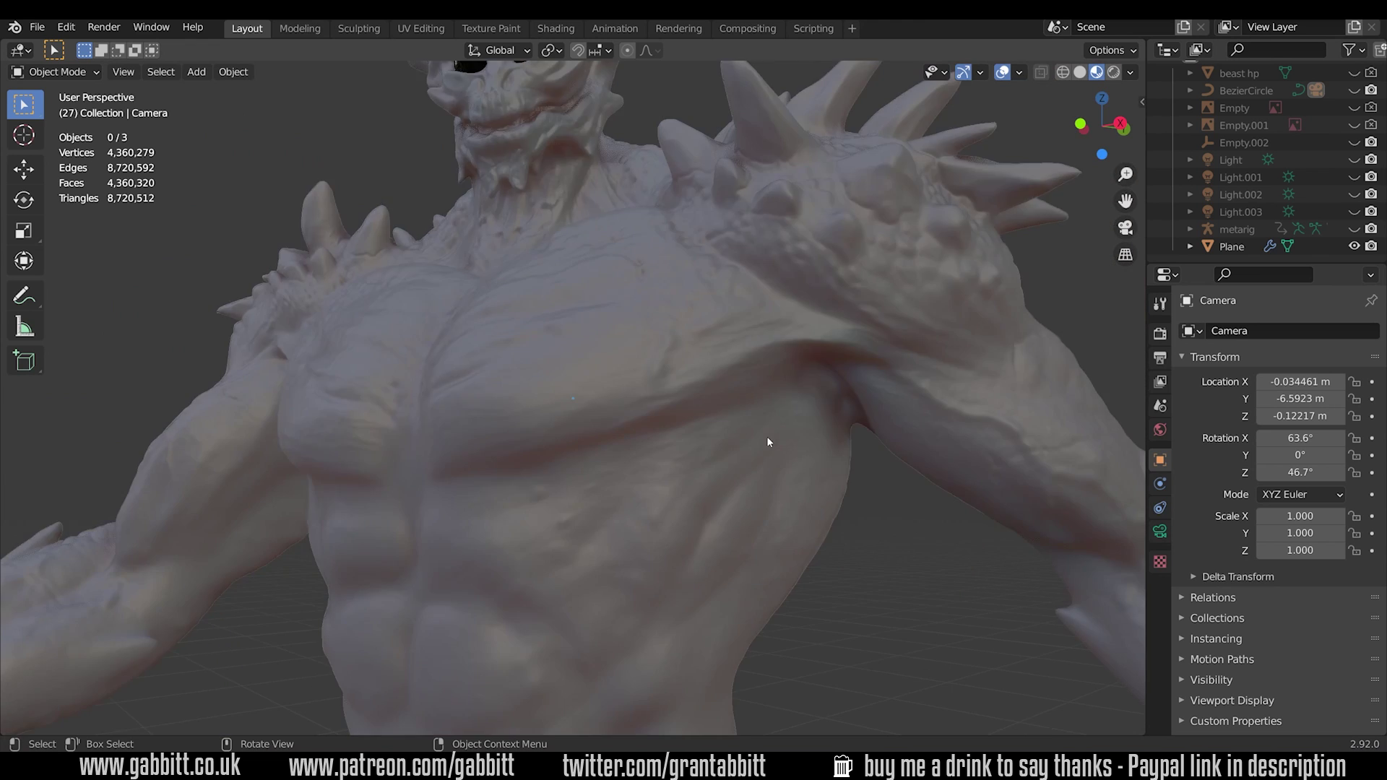
pyautogui.moveTo(754, 462); pyautogui.dragTo(772, 410, button='middle')
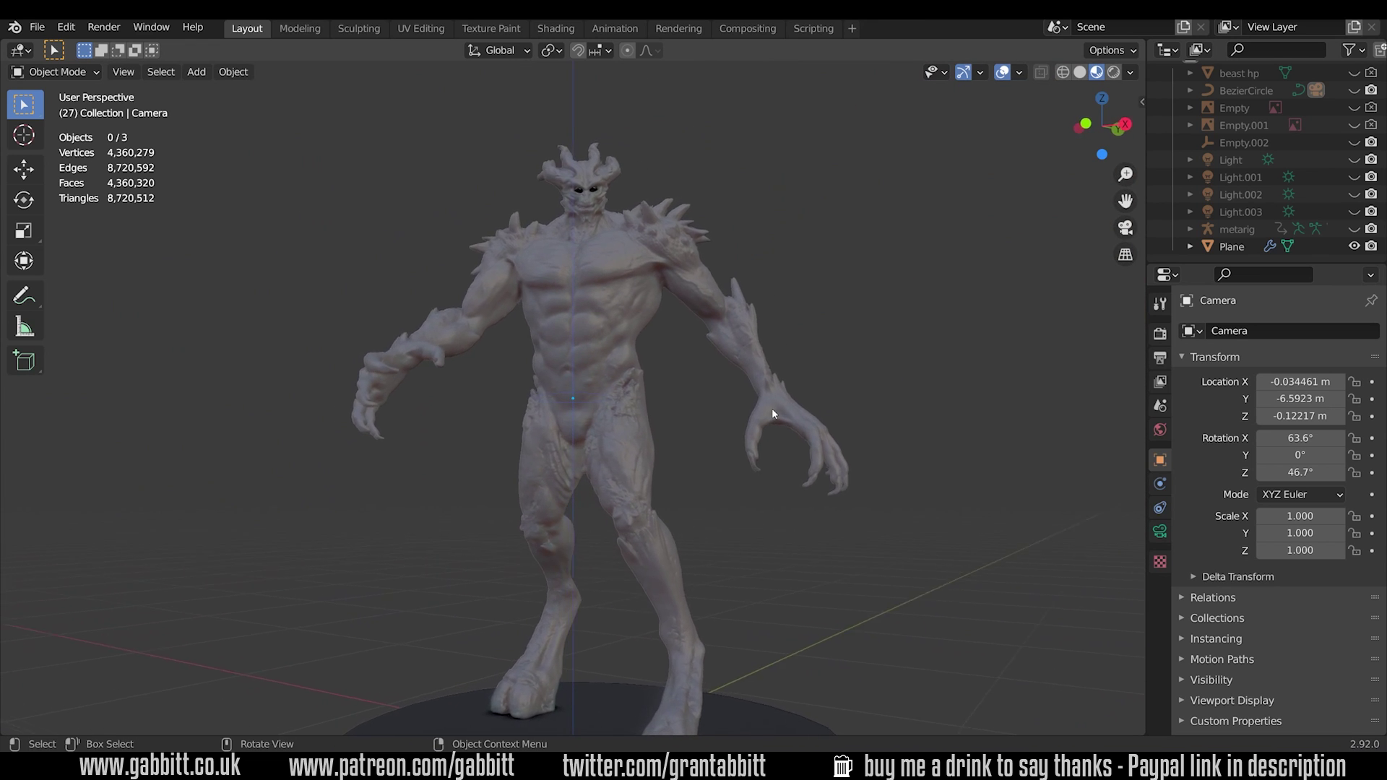
# Examine the whole sculpted creature from all sides and from several heights.
pyautogui.press('KP_4')
pyautogui.press('KP_4')
pyautogui.press('KP_4')
pyautogui.press('KP_4')
pyautogui.press('KP_4')
pyautogui.press('KP_4')
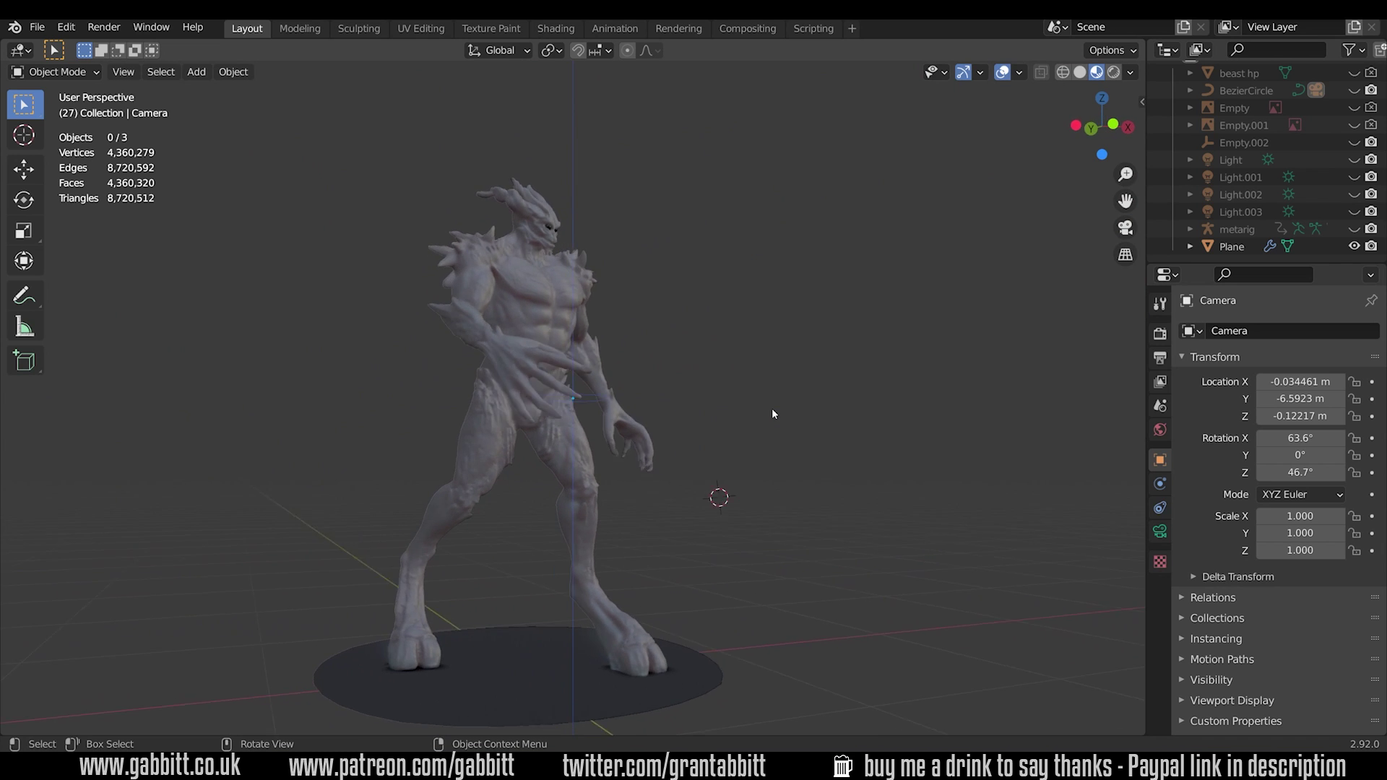
pyautogui.press('KP_4')
pyautogui.press('KP_4')
pyautogui.press('KP_4')
pyautogui.press('KP_4')
pyautogui.press('KP_4')
pyautogui.press('KP_4')
pyautogui.press('KP_4')
pyautogui.press('KP_4')
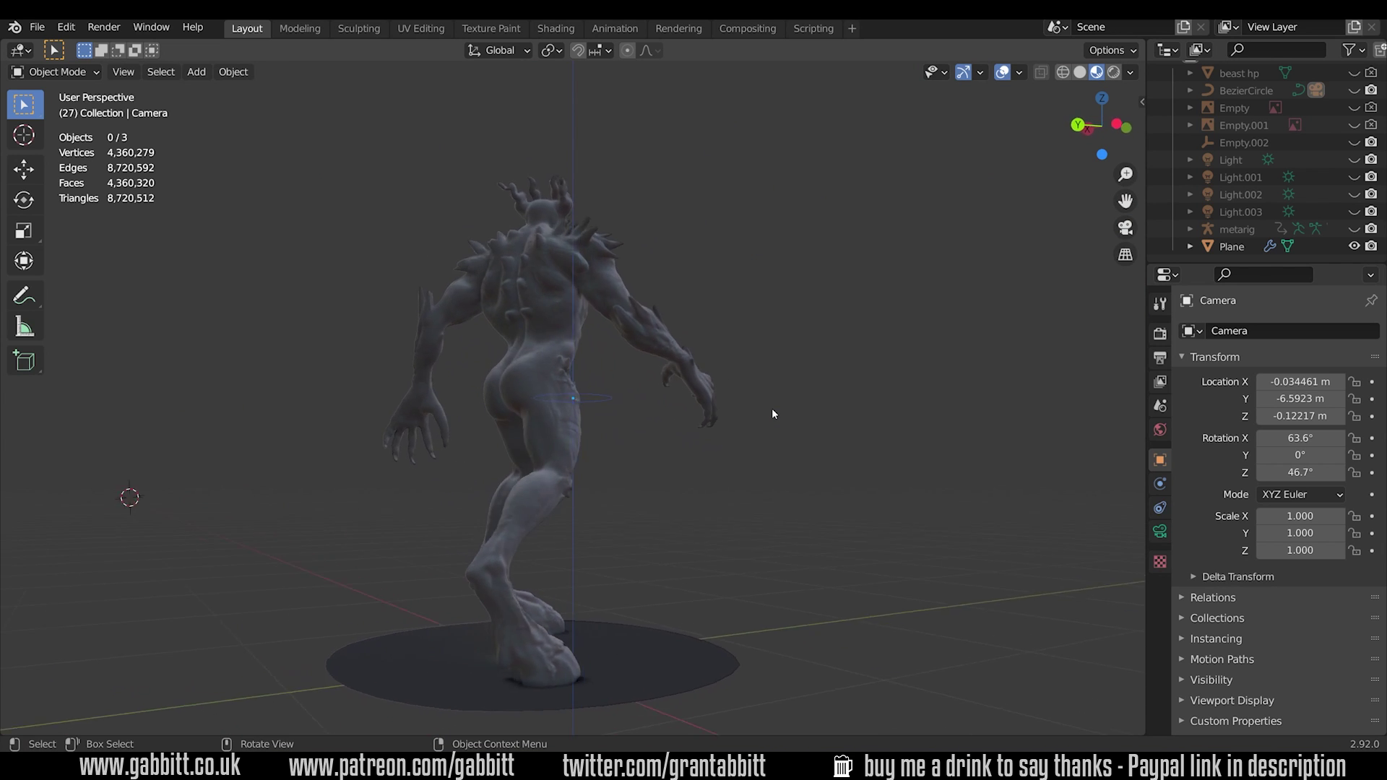
pyautogui.press('KP_4')
pyautogui.press('KP_4')
pyautogui.press('KP_4')
pyautogui.press('KP_4')
pyautogui.press('KP_4')
pyautogui.press('KP_4')
pyautogui.press('KP_4')
pyautogui.press('KP_4')
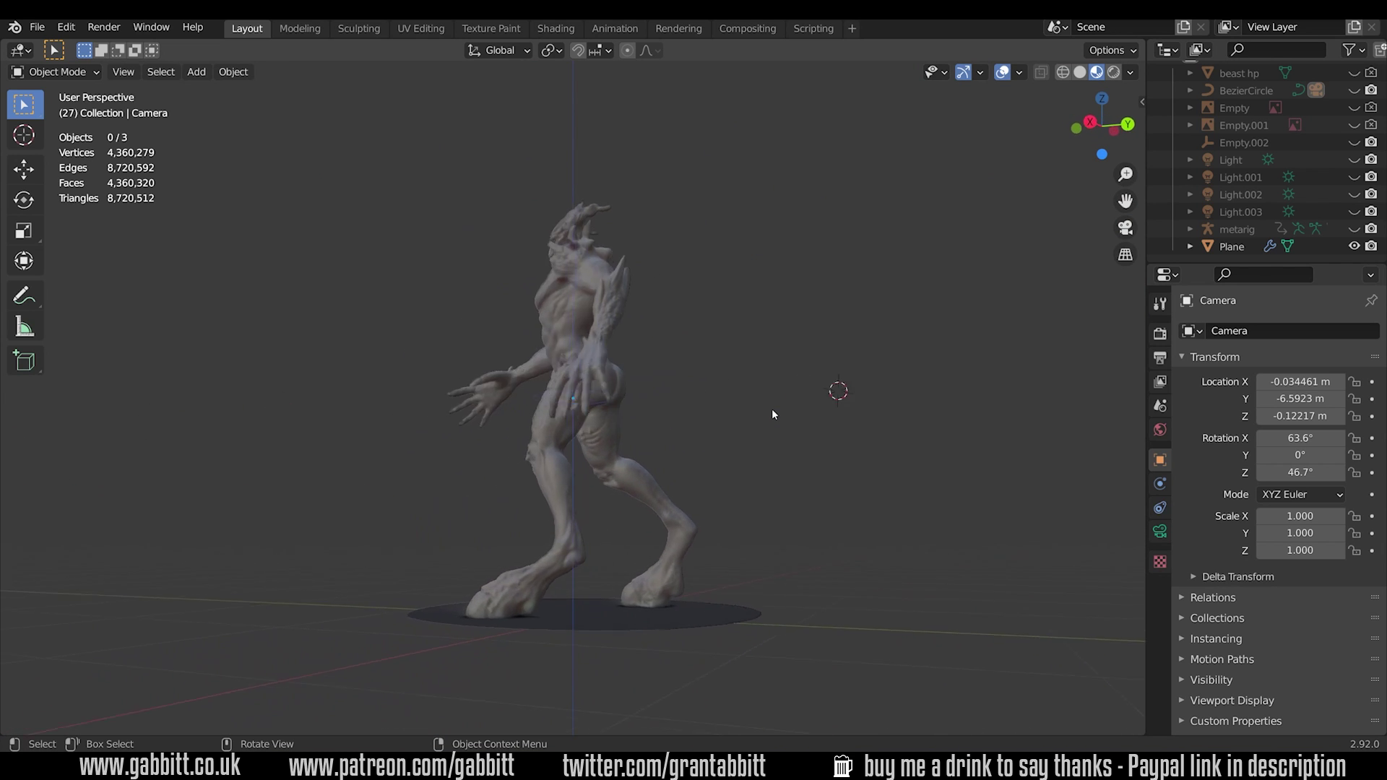
pyautogui.press('KP_4')
pyautogui.press('KP_4')
pyautogui.press('KP_4')
pyautogui.scroll(2, 769, 418)
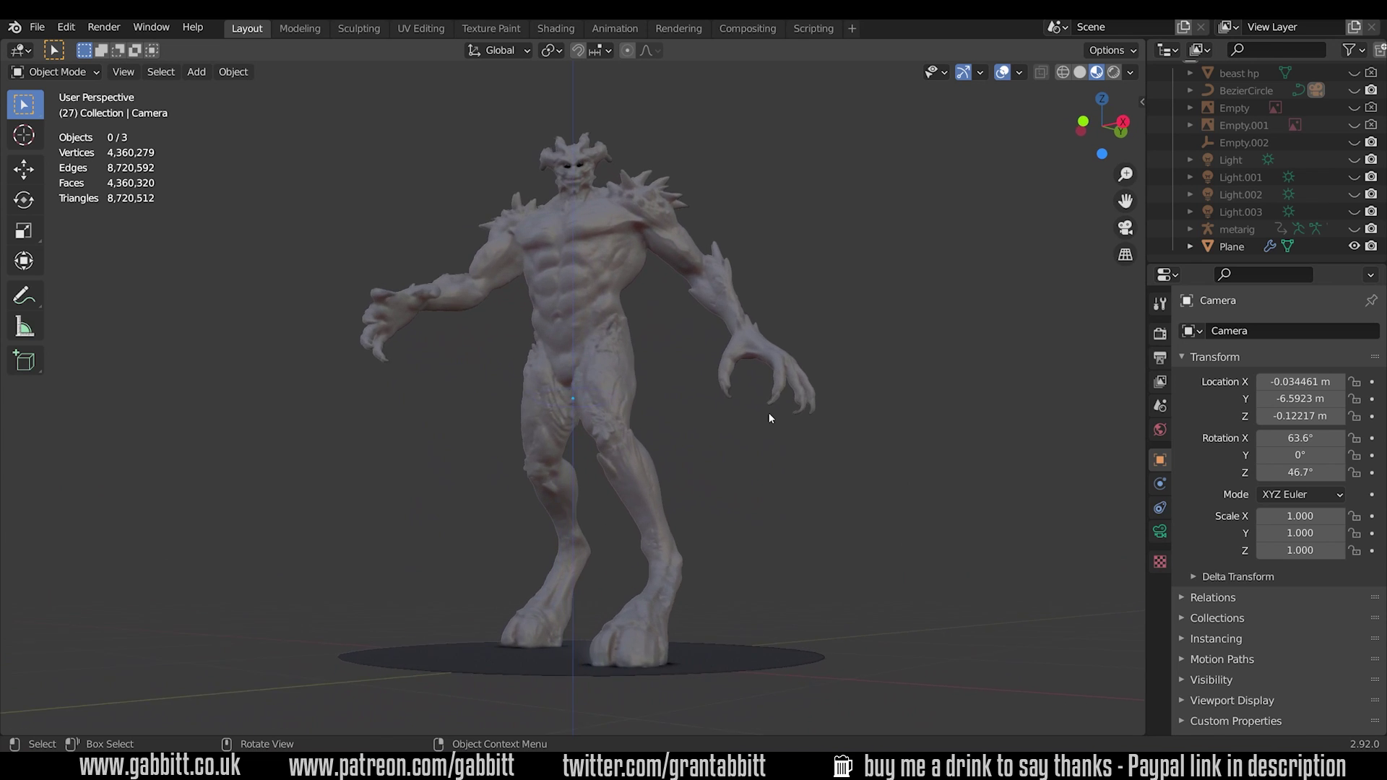
pyautogui.press('KP_4')
pyautogui.press('KP_4')
pyautogui.press('KP_4')
pyautogui.press('KP_4')
pyautogui.press('KP_4')
pyautogui.press('KP_4')
pyautogui.press('KP_4')
pyautogui.press('KP_4')
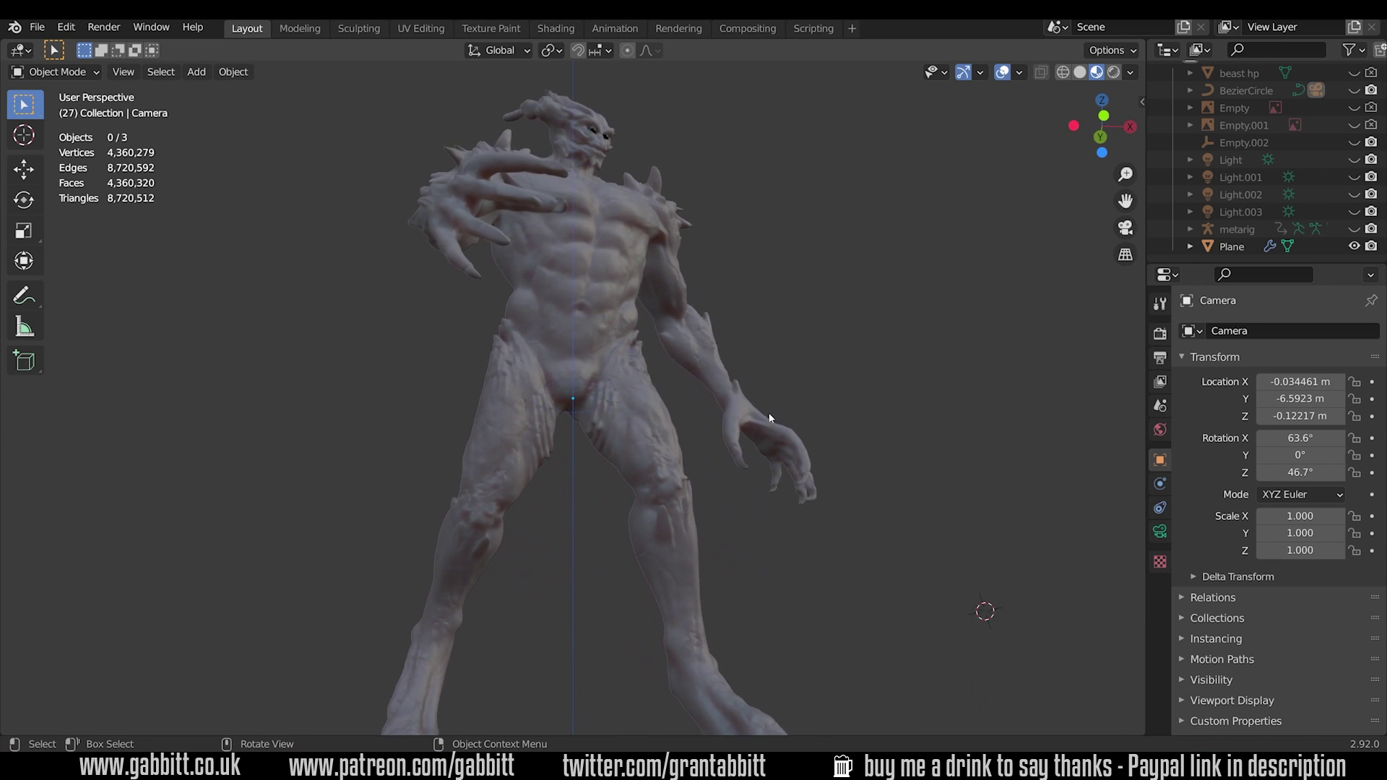
pyautogui.press('KP_4')
pyautogui.press('KP_4')
pyautogui.press('KP_4')
pyautogui.press('KP_4')
pyautogui.press('KP_4')
pyautogui.press('KP_4')
pyautogui.press('KP_4')
pyautogui.press('KP_4')
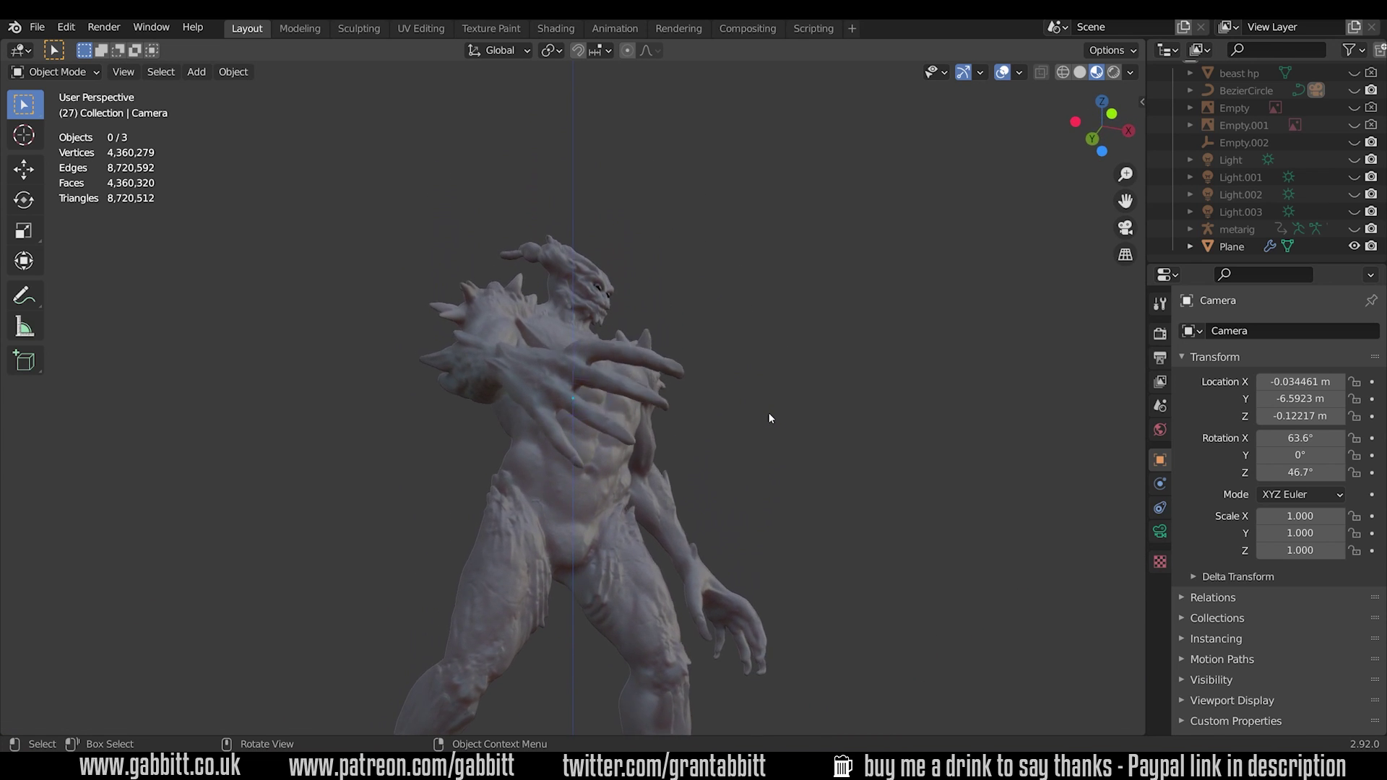
pyautogui.press('KP_4')
pyautogui.press('KP_4')
pyautogui.press('KP_4')
pyautogui.press('KP_4')
pyautogui.press('KP_4')
pyautogui.press('KP_4')
pyautogui.press('KP_4')
pyautogui.press('KP_4')
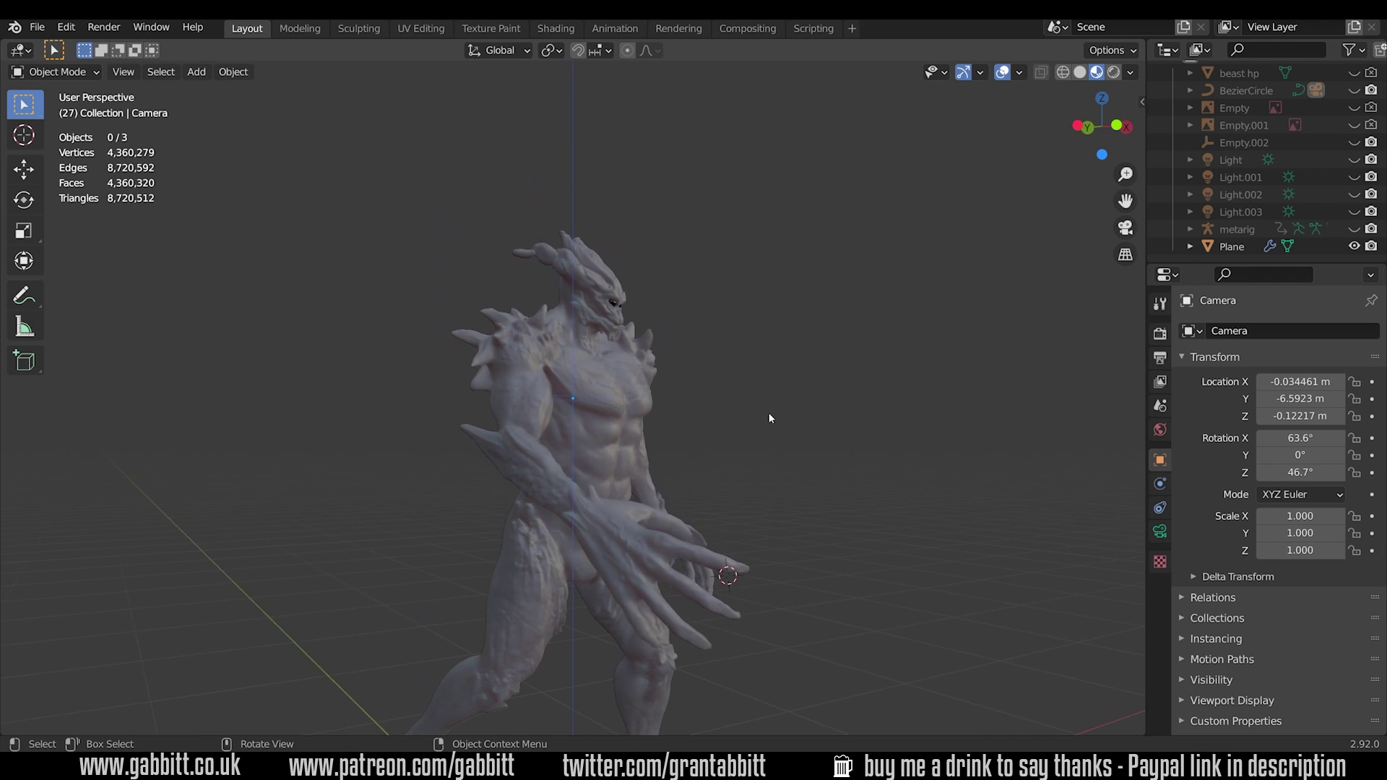
pyautogui.press('KP_4')
pyautogui.press('KP_4')
pyautogui.press('KP_4')
pyautogui.press('KP_4')
pyautogui.press('KP_4')
pyautogui.press('KP_4')
pyautogui.press('KP_4')
pyautogui.press('KP_4')
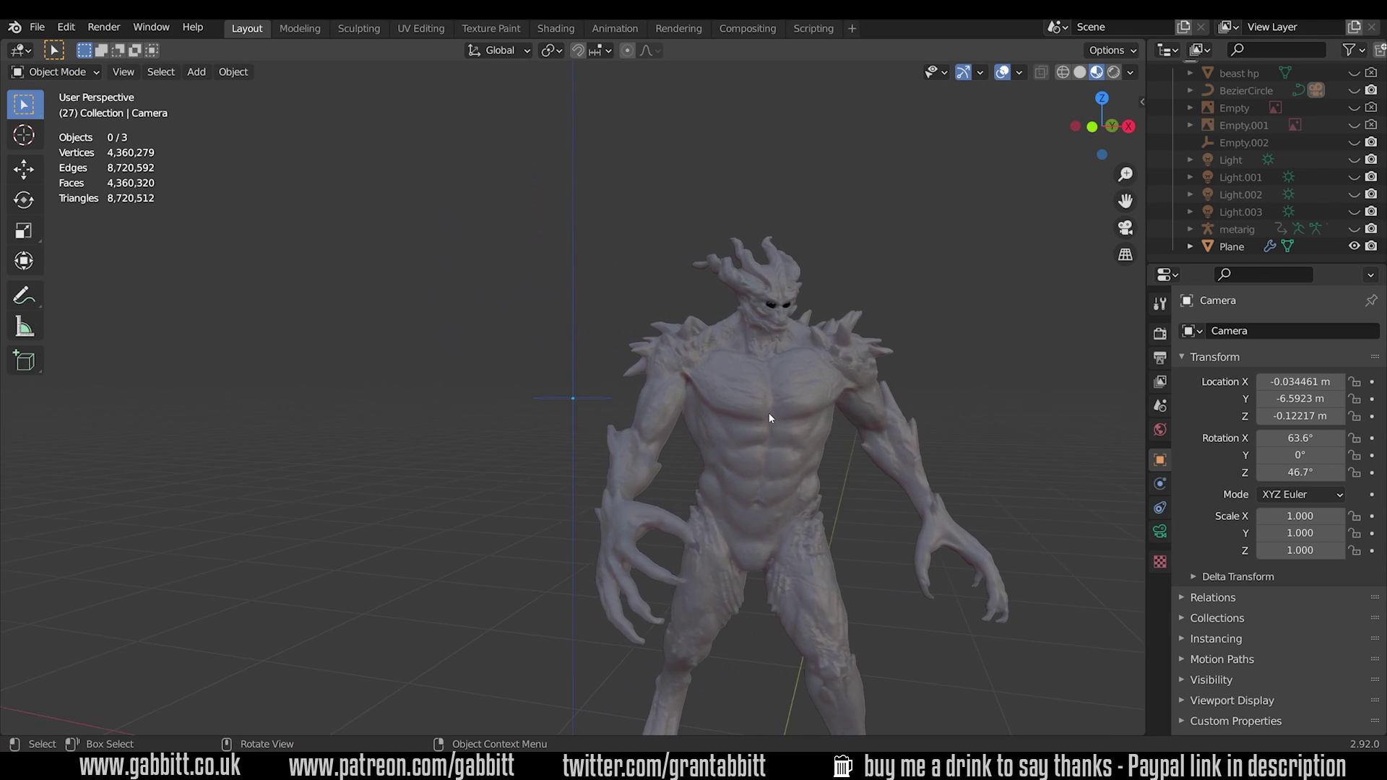
pyautogui.press('KP_6')
pyautogui.press('KP_6')
pyautogui.press('KP_6')
pyautogui.press('KP_6')
pyautogui.press('KP_6')
pyautogui.press('KP_6')
pyautogui.press('KP_6')
pyautogui.press('KP_6')
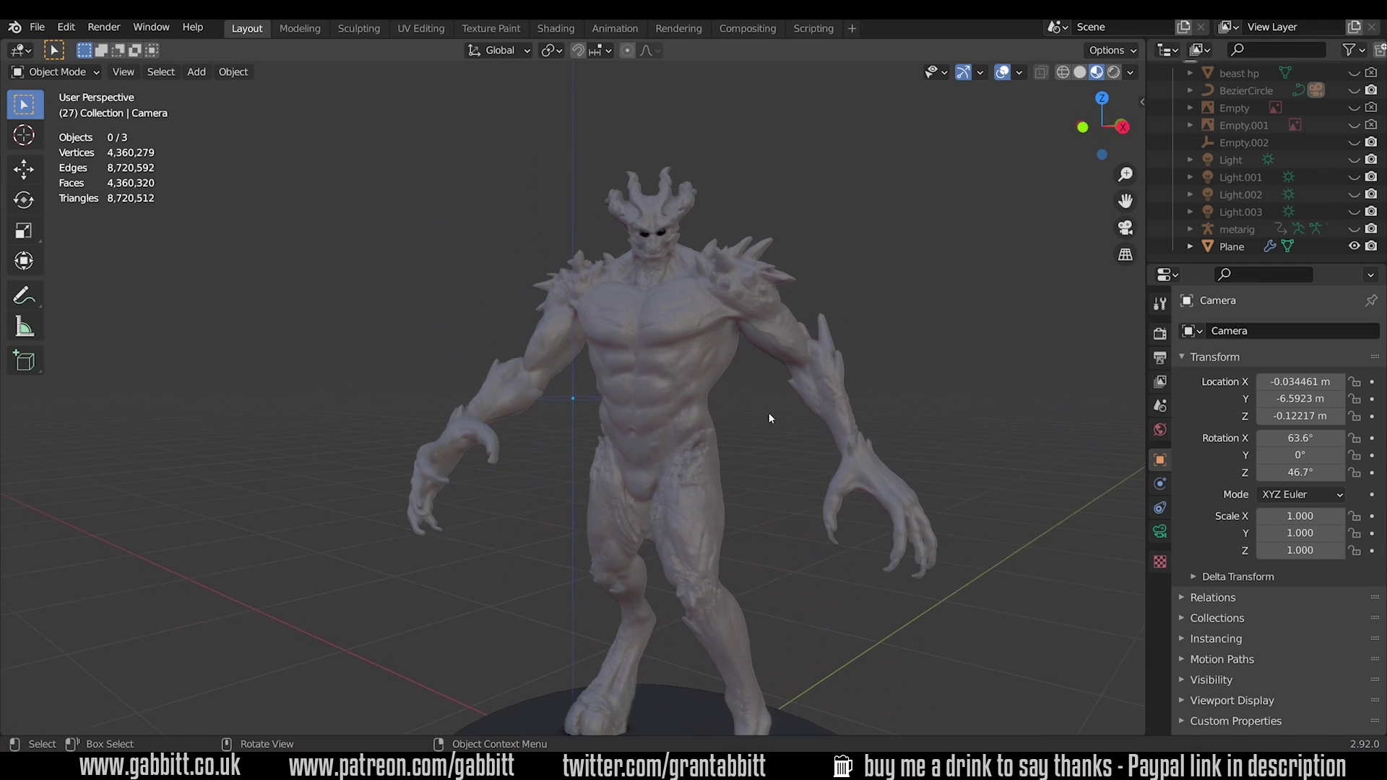
pyautogui.press('KP_4')
pyautogui.press('KP_4')
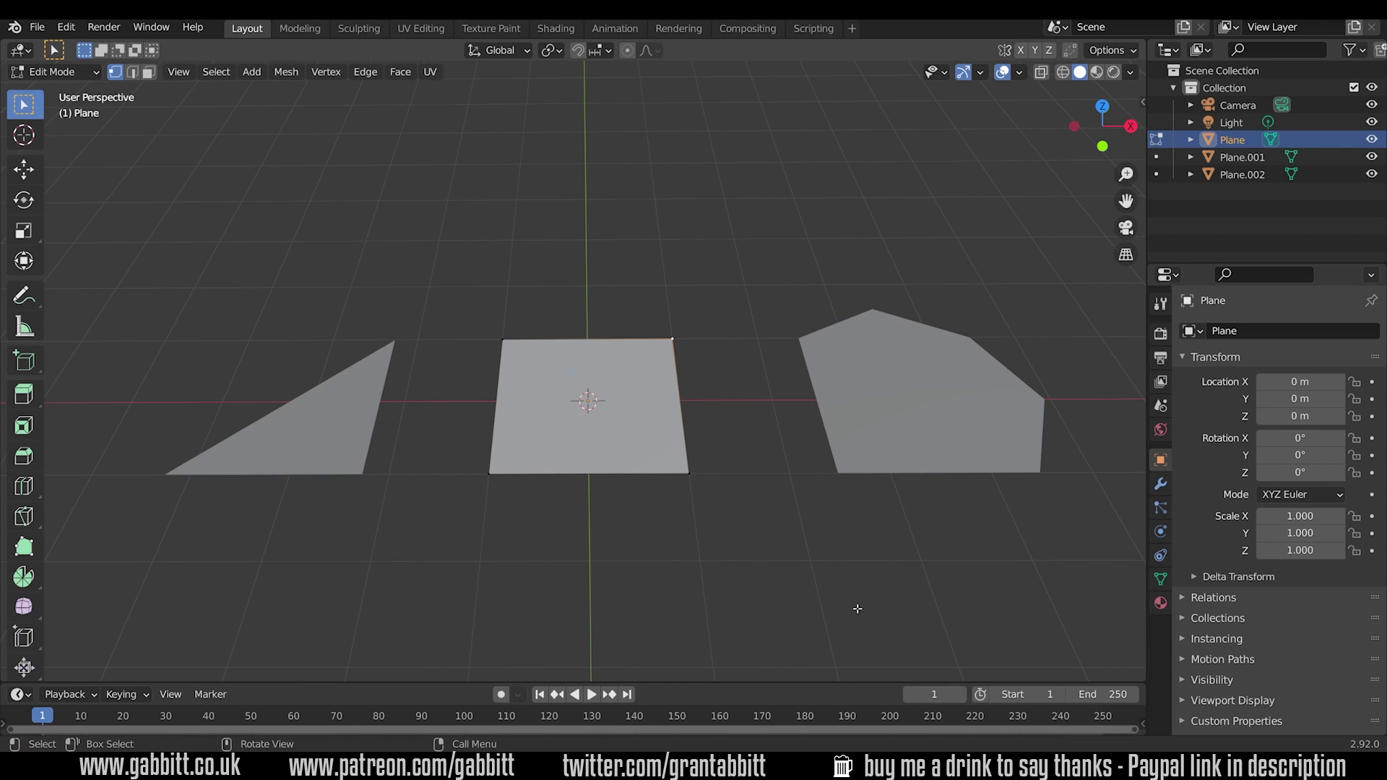
# Edit the six-sided plane and raise its rear peak vertex along the Z axis.
pyautogui.press('Tab')
pyautogui.click(874, 434)
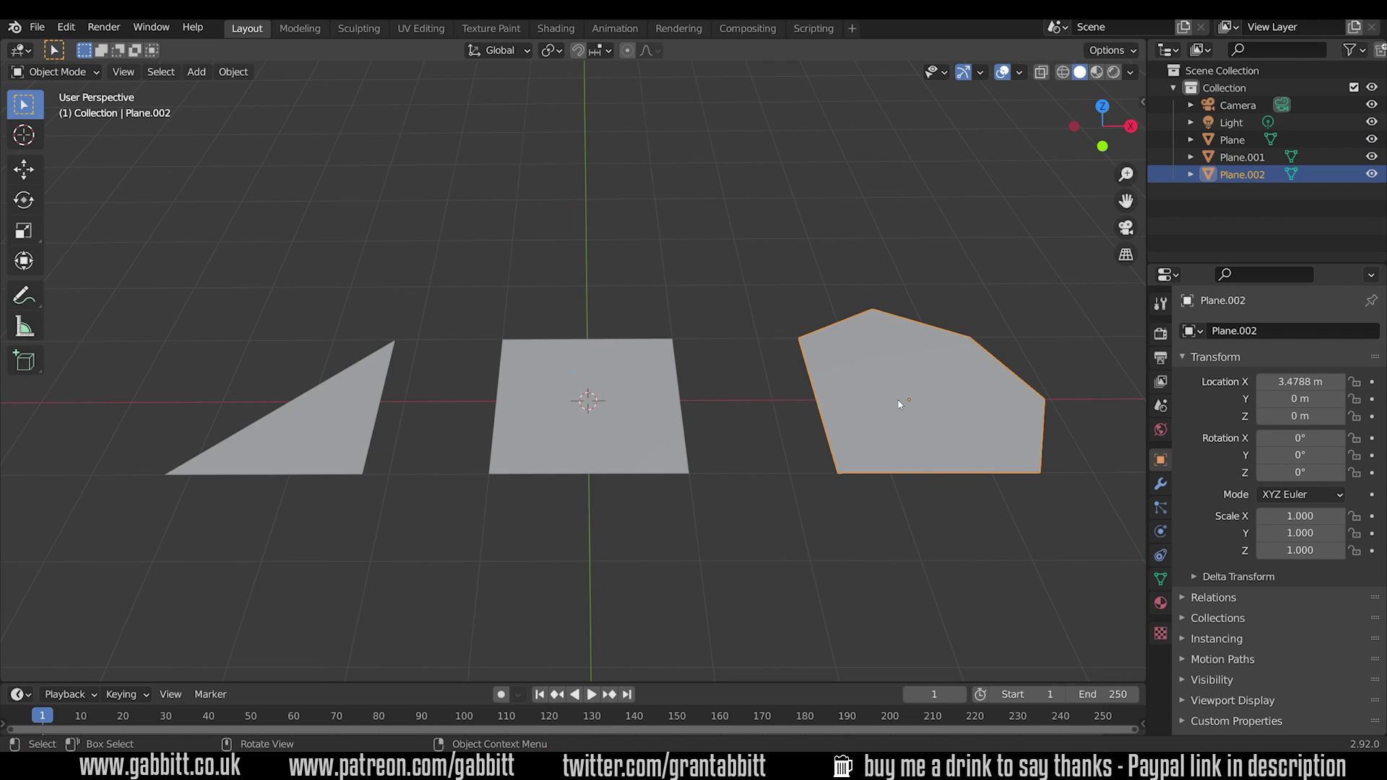
pyautogui.press('Tab')
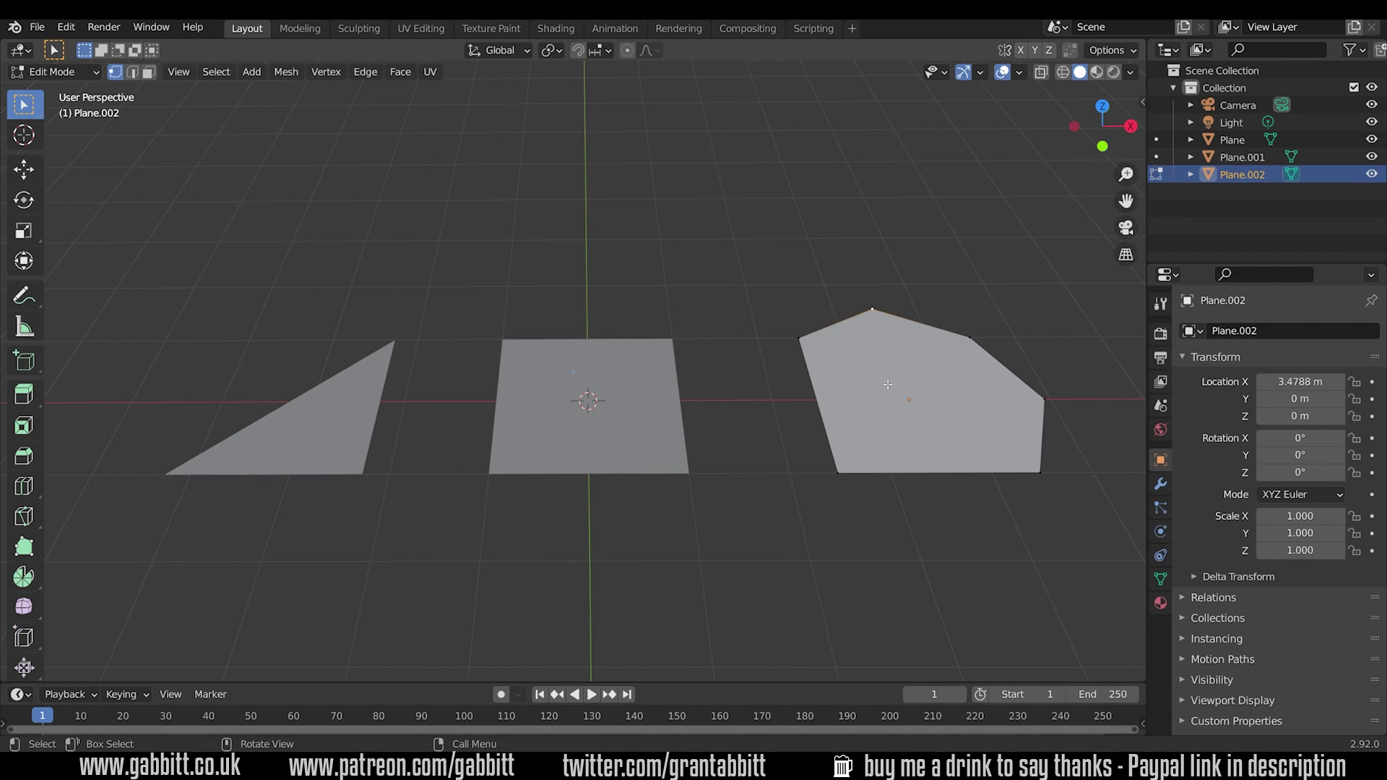
pyautogui.moveTo(965, 428); pyautogui.dragTo(766, 428, button='middle')
pyautogui.moveTo(798, 428); pyautogui.dragTo(774, 478, button='middle')
pyautogui.scroll(2, 774, 478)
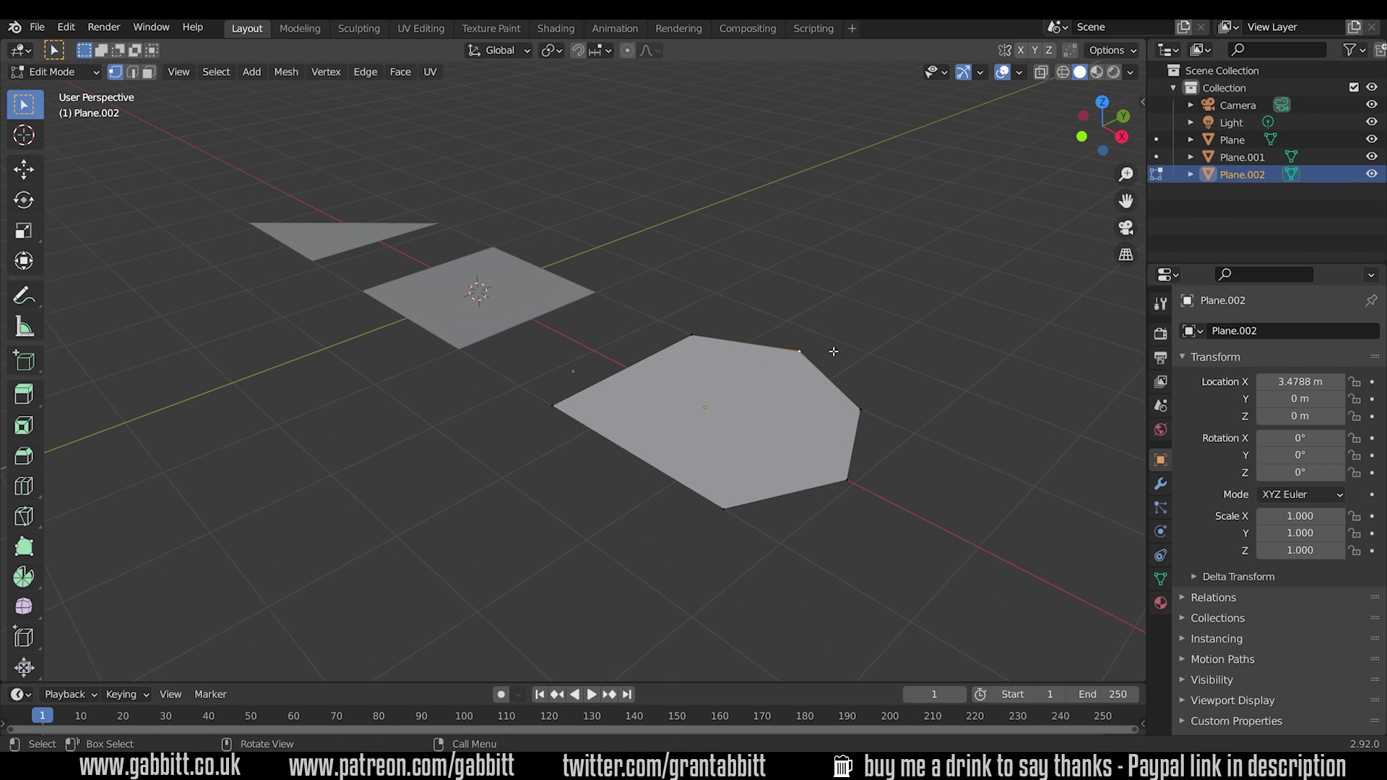
pyautogui.press('g')
pyautogui.press('z')
pyautogui.click(815, 361)
# Lower the six-sided plane's outer corner vertex along the Z axis.
pyautogui.moveTo(815, 361); pyautogui.dragTo(799, 345, button='middle')
pyautogui.moveTo(865, 396); pyautogui.dragTo(991, 411, button='middle')
pyautogui.press('g')
pyautogui.press('z')
pyautogui.click(809, 386)
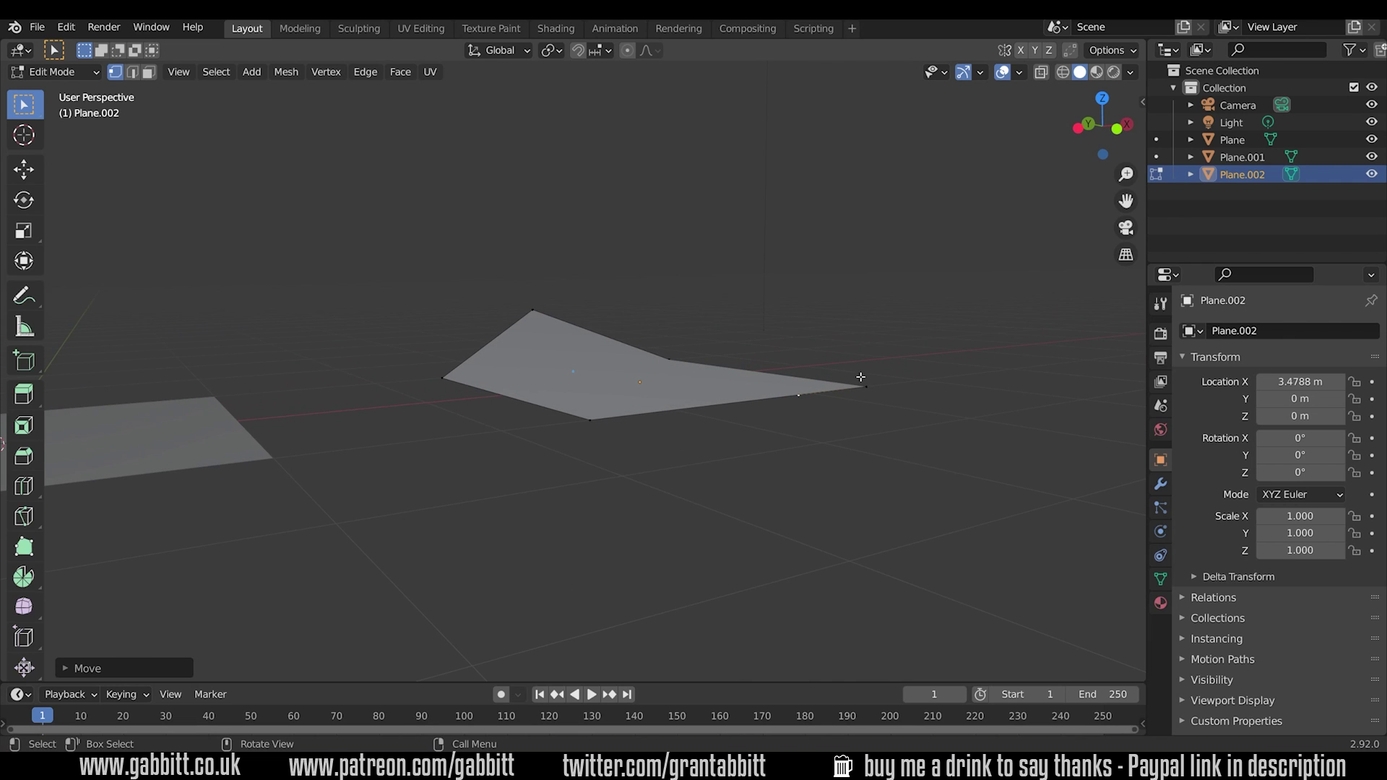
# Edit the square plane instead and raise its rear corner vertex about 0.33 m along the Z axis.
pyautogui.moveTo(752, 380); pyautogui.dragTo(945, 347, button='middle')
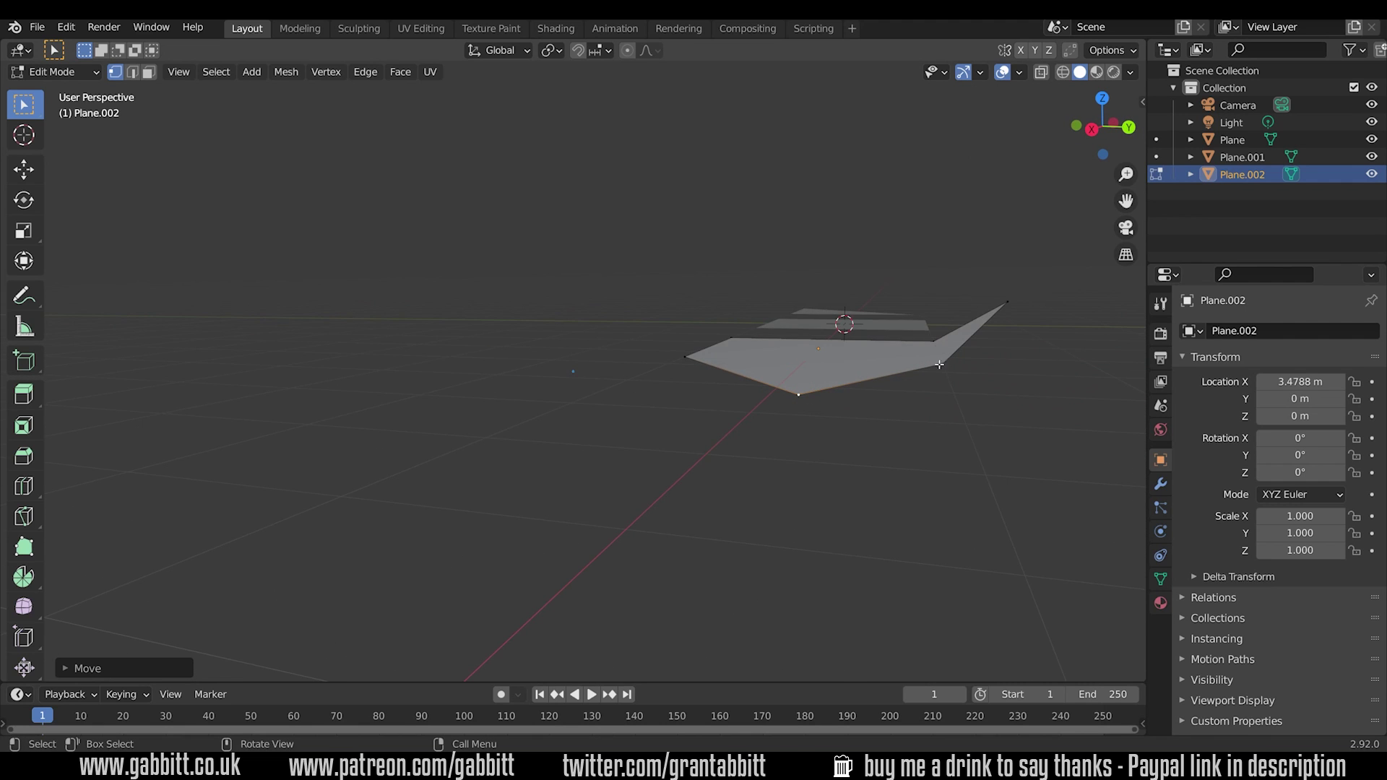
pyautogui.moveTo(867, 399); pyautogui.dragTo(466, 312, button='middle')
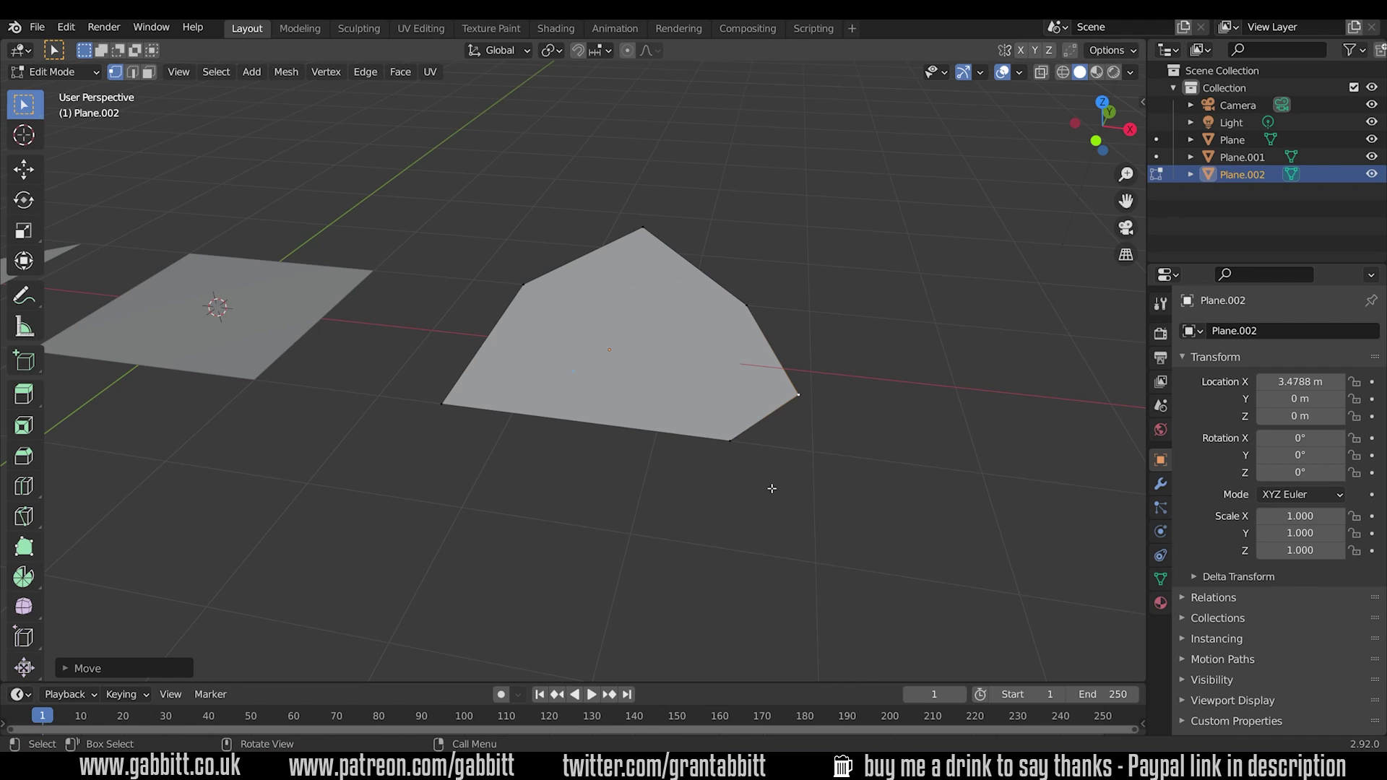
pyautogui.scroll(-3, 771, 489)
pyautogui.keyDown('shift'); pyautogui.moveTo(589, 480); pyautogui.dragTo(773, 486, button='middle'); pyautogui.keyUp('shift')
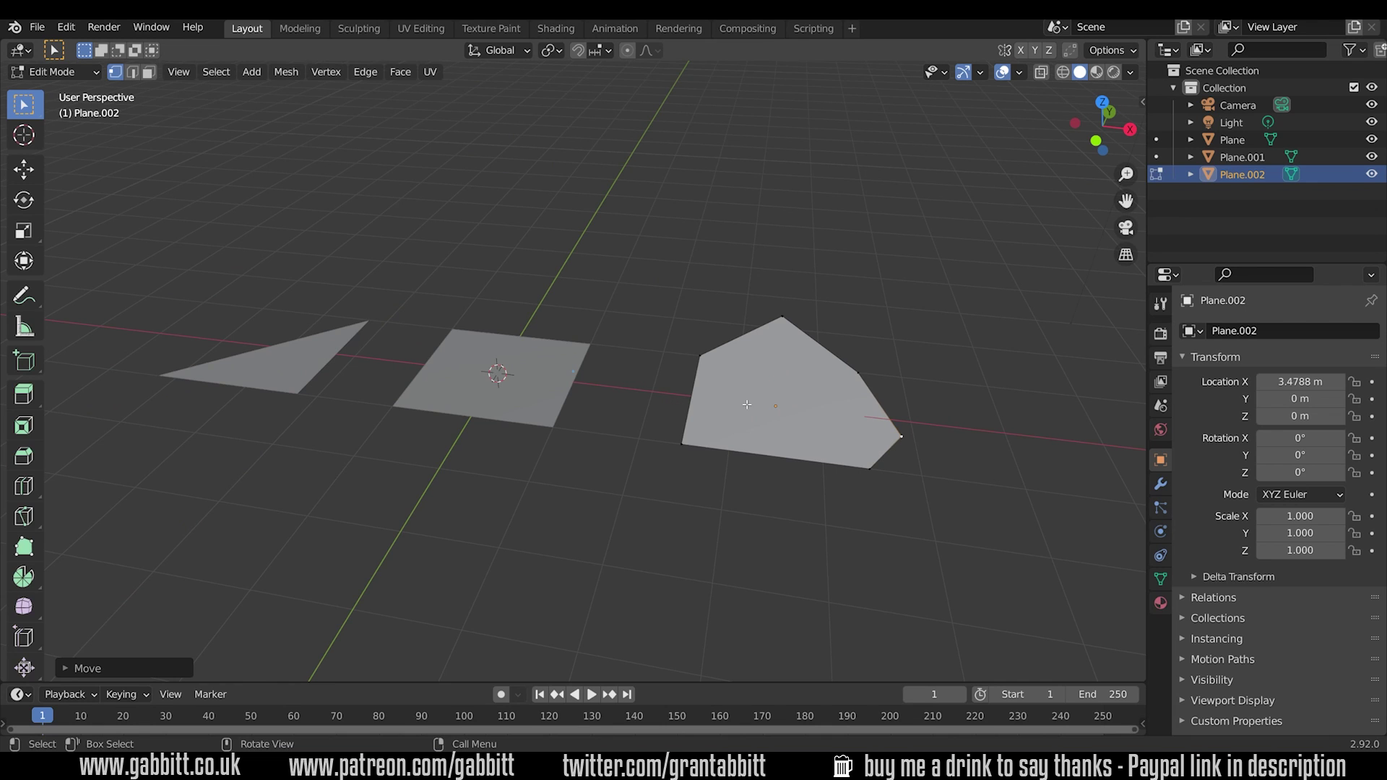
pyautogui.press('Tab')
pyautogui.click(528, 388)
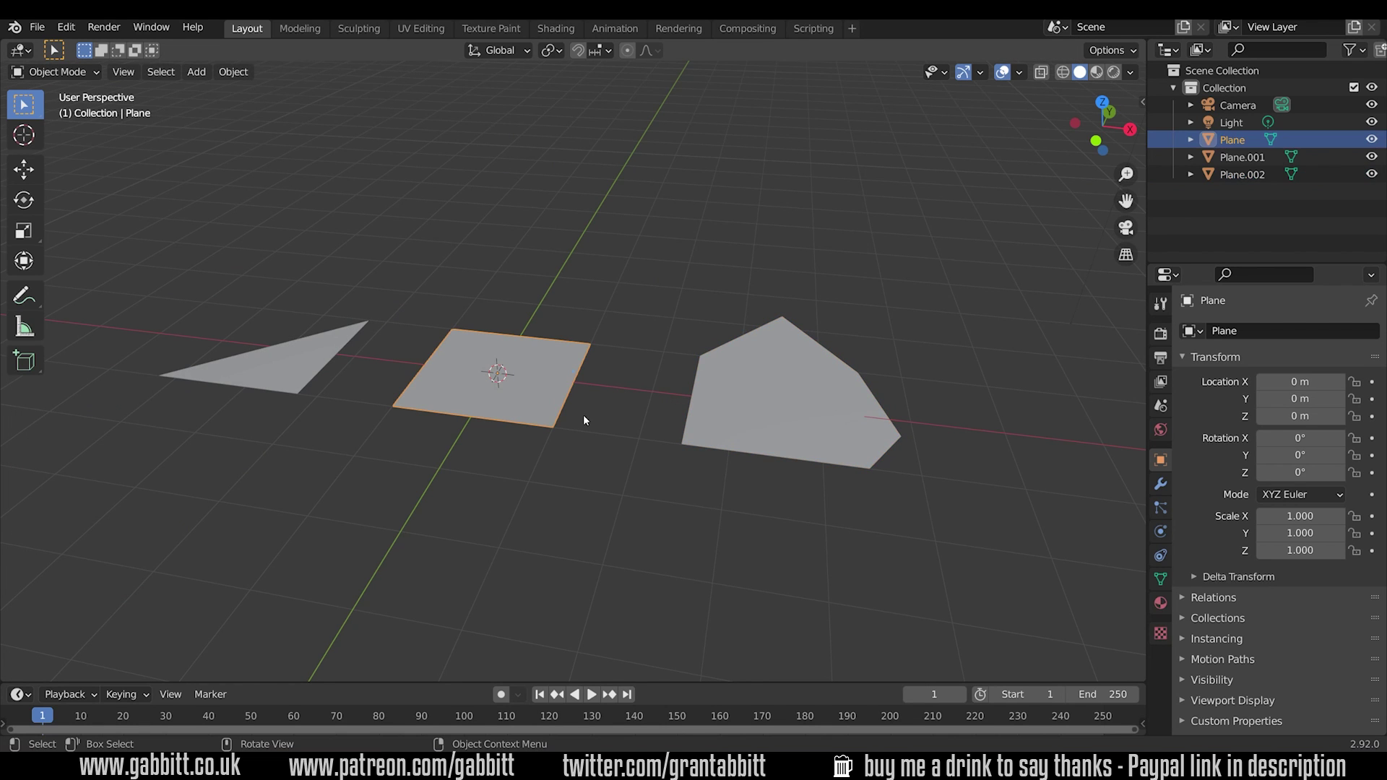
pyautogui.press('Tab')
pyautogui.scroll(2, 651, 442)
pyautogui.moveTo(651, 442); pyautogui.dragTo(700, 373, button='middle')
pyautogui.press('g')
pyautogui.press('z')
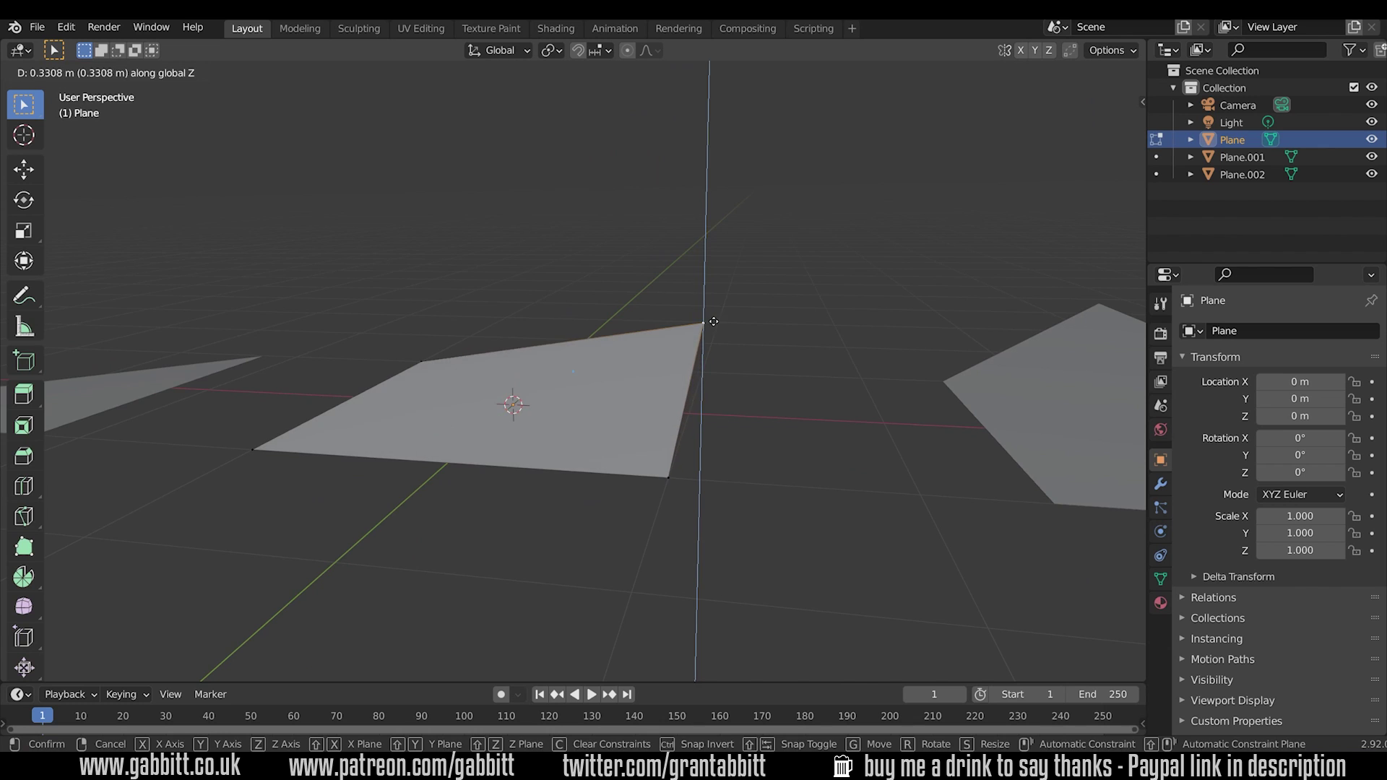
pyautogui.click(598, 480)
# Extrude the square plane's rear edge twice to form a strip of two more quads rising behind it.
pyautogui.moveTo(597, 480); pyautogui.dragTo(695, 339, button='middle')
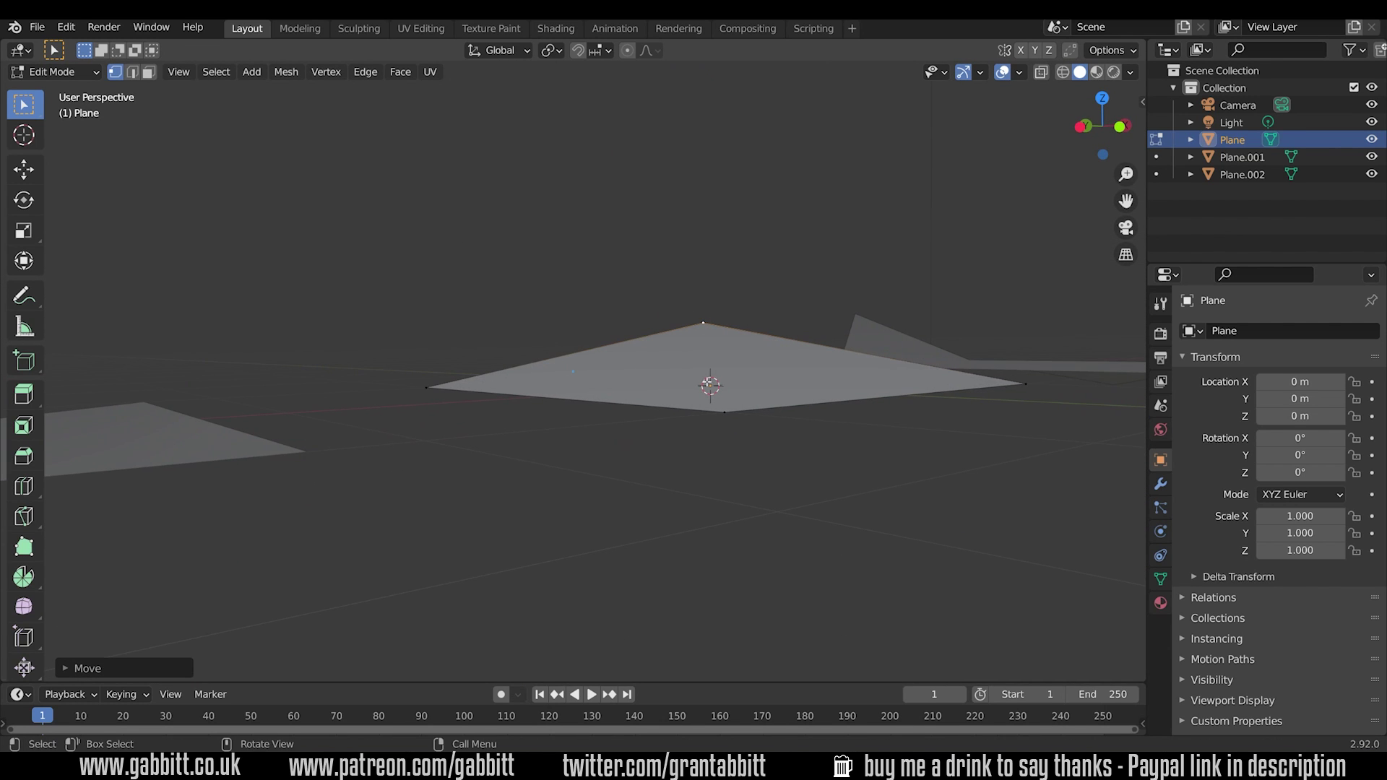
pyautogui.moveTo(713, 453); pyautogui.dragTo(803, 569, button='middle')
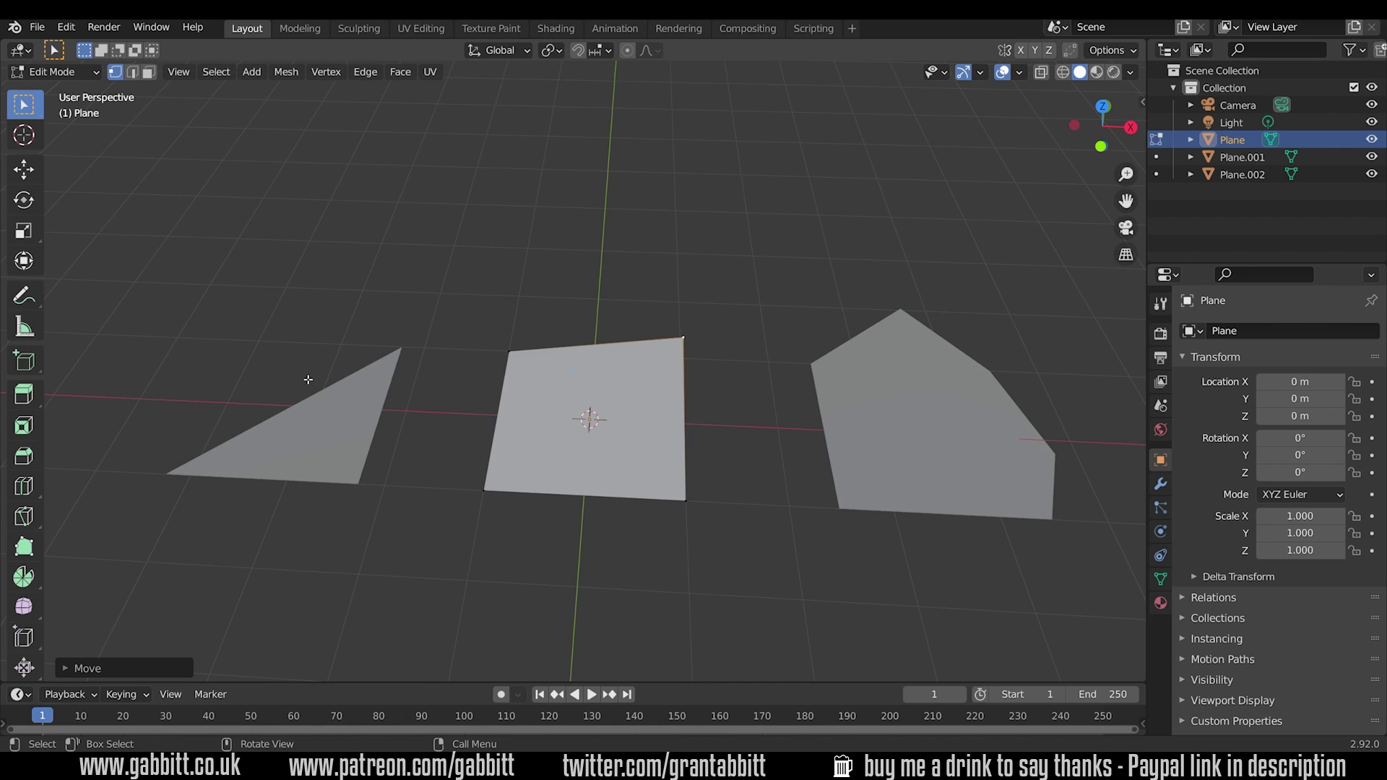
pyautogui.press('2')
pyautogui.click(591, 344)
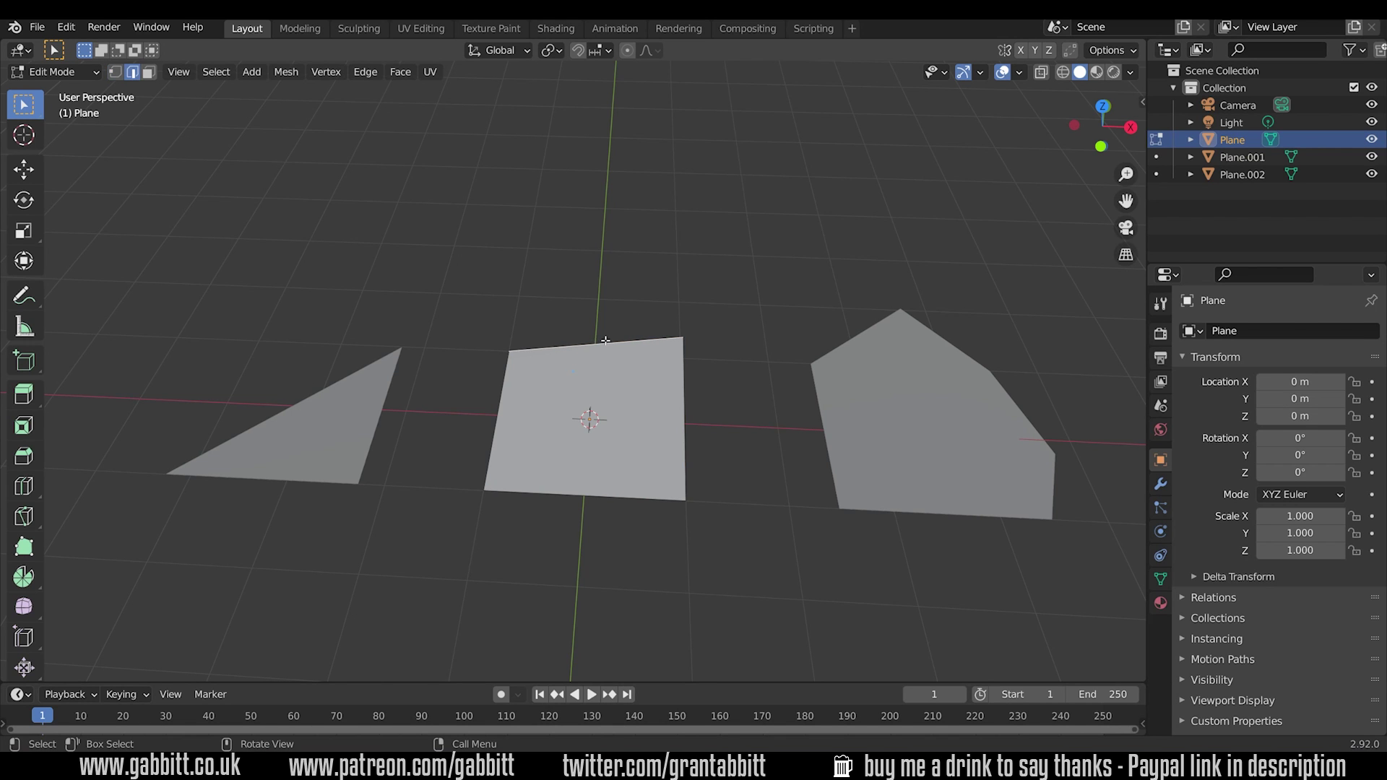
pyautogui.press('e')
pyautogui.click(610, 218)
pyautogui.press('e')
pyautogui.click(618, 97)
# Add a loop cut across the middle of the first extruded quad.
pyautogui.moveTo(619, 99); pyautogui.dragTo(539, 78, button='middle')
pyautogui.keyDown('shift'); pyautogui.moveTo(607, 206); pyautogui.dragTo(673, 303, button='middle'); pyautogui.keyUp('shift')
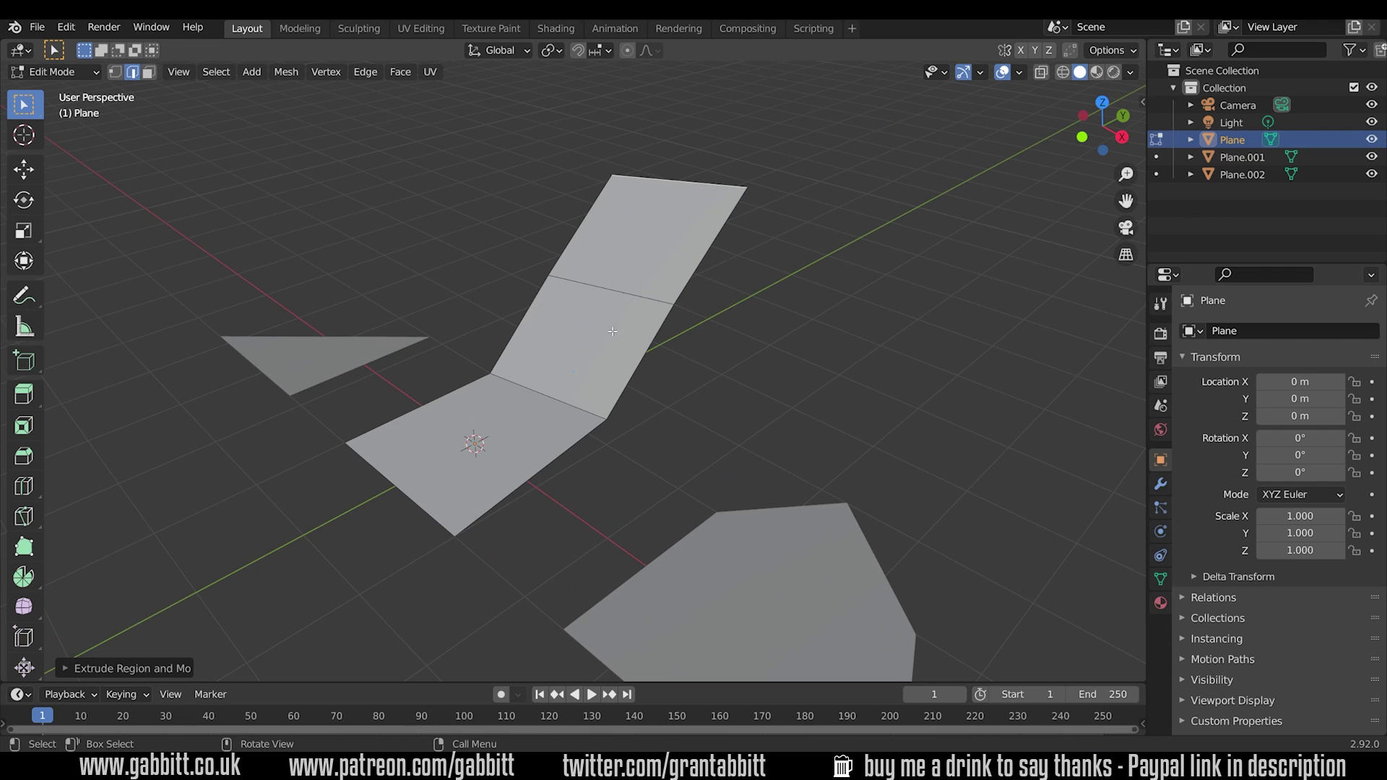
pyautogui.hotkey('ctrl', 'r')
pyautogui.click(635, 360)
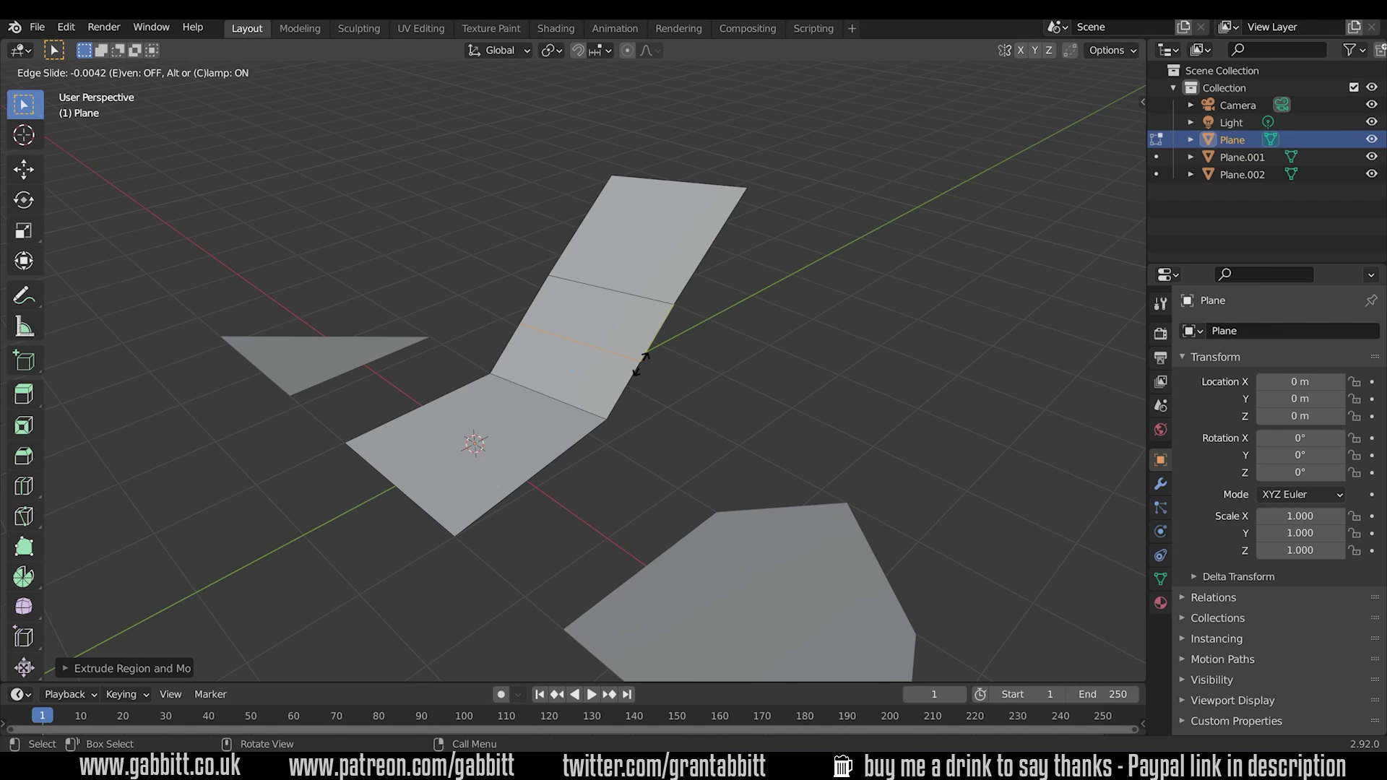
pyautogui.click(641, 363)
# Add a centred lengthwise loop cut along the strip and move it to form a central fold.
pyautogui.moveTo(641, 363); pyautogui.dragTo(594, 288, button='middle')
pyautogui.hotkey('ctrl', 'r')
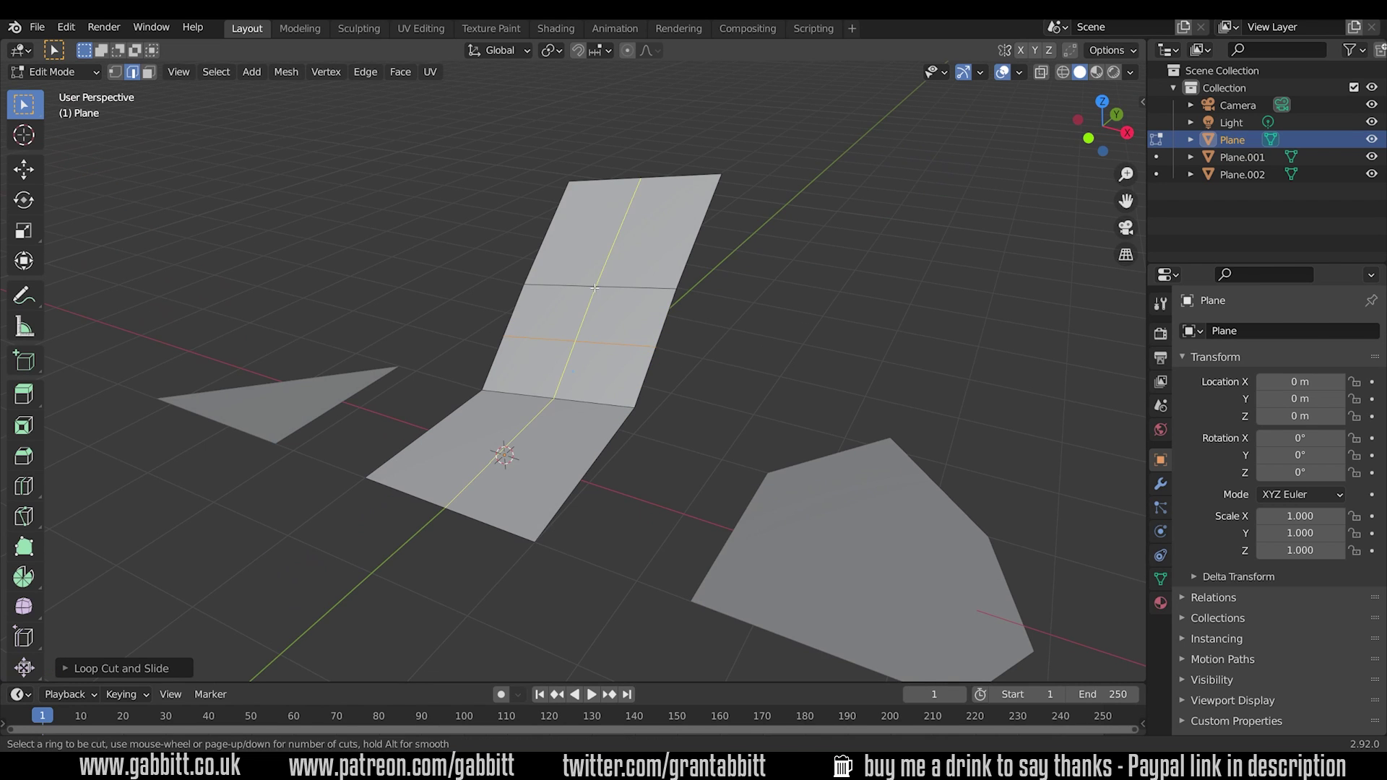
pyautogui.doubleClick(566, 365)
pyautogui.moveTo(566, 364); pyautogui.dragTo(610, 340, button='middle')
pyautogui.press('g')
pyautogui.click(618, 389)
# Bevel the strip's lengthwise centre fold with 3 segments to round it.
pyautogui.moveTo(618, 389); pyautogui.dragTo(628, 417, button='middle')
pyautogui.hotkey('ctrl', 'b')
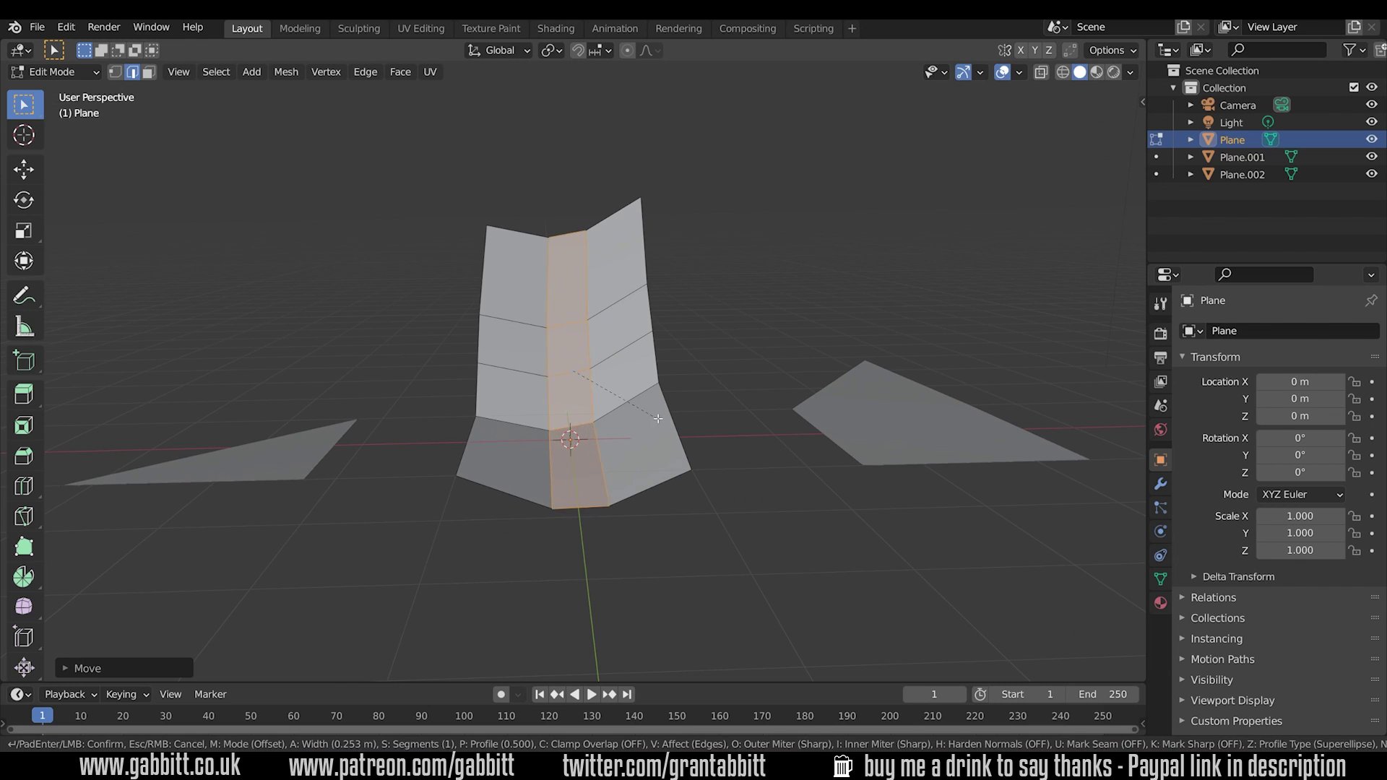
pyautogui.click(676, 421)
# Bevel the crosswise edge loop at the strip's bend with 3 segments.
pyautogui.moveTo(676, 420); pyautogui.dragTo(585, 421, button='middle')
pyautogui.keyDown('alt'); pyautogui.click(586, 421); pyautogui.keyUp('alt')
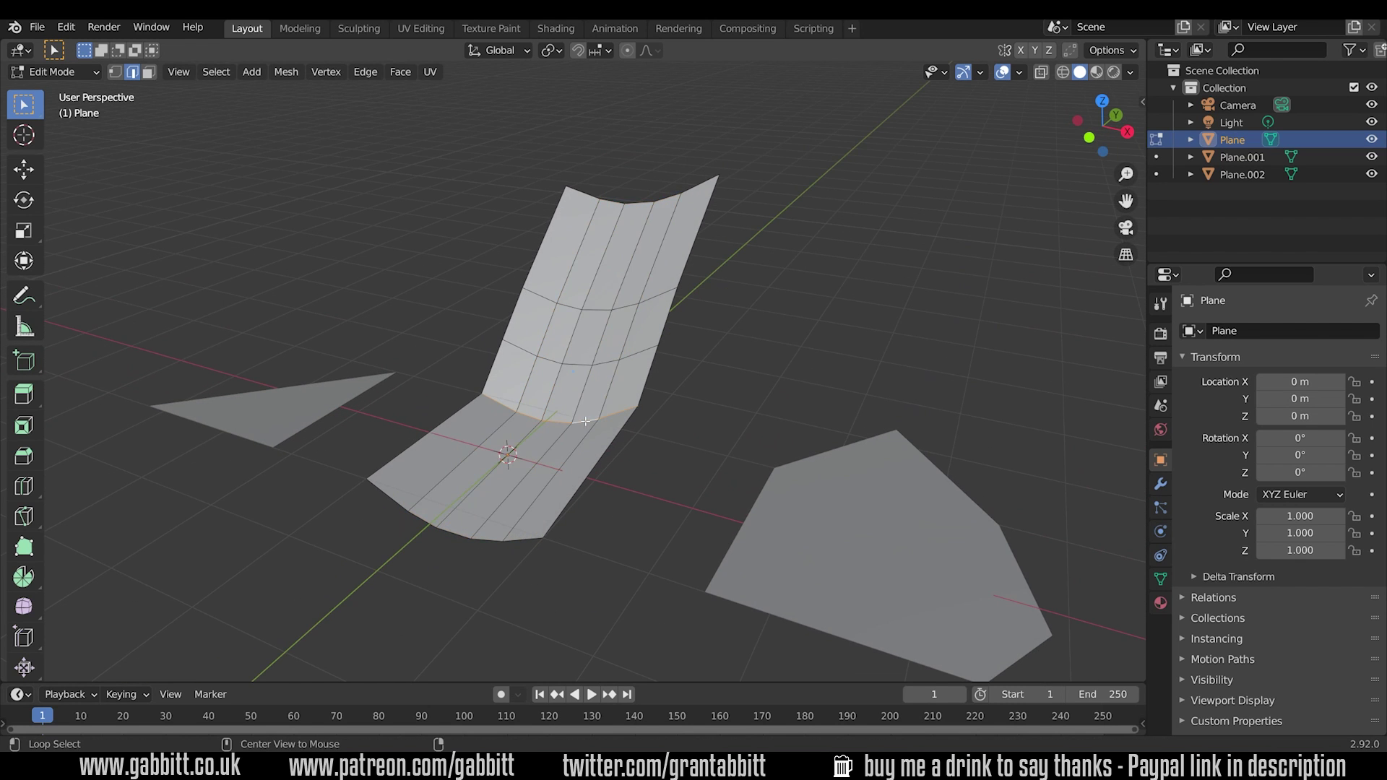
pyautogui.hotkey('ctrl', 'b')
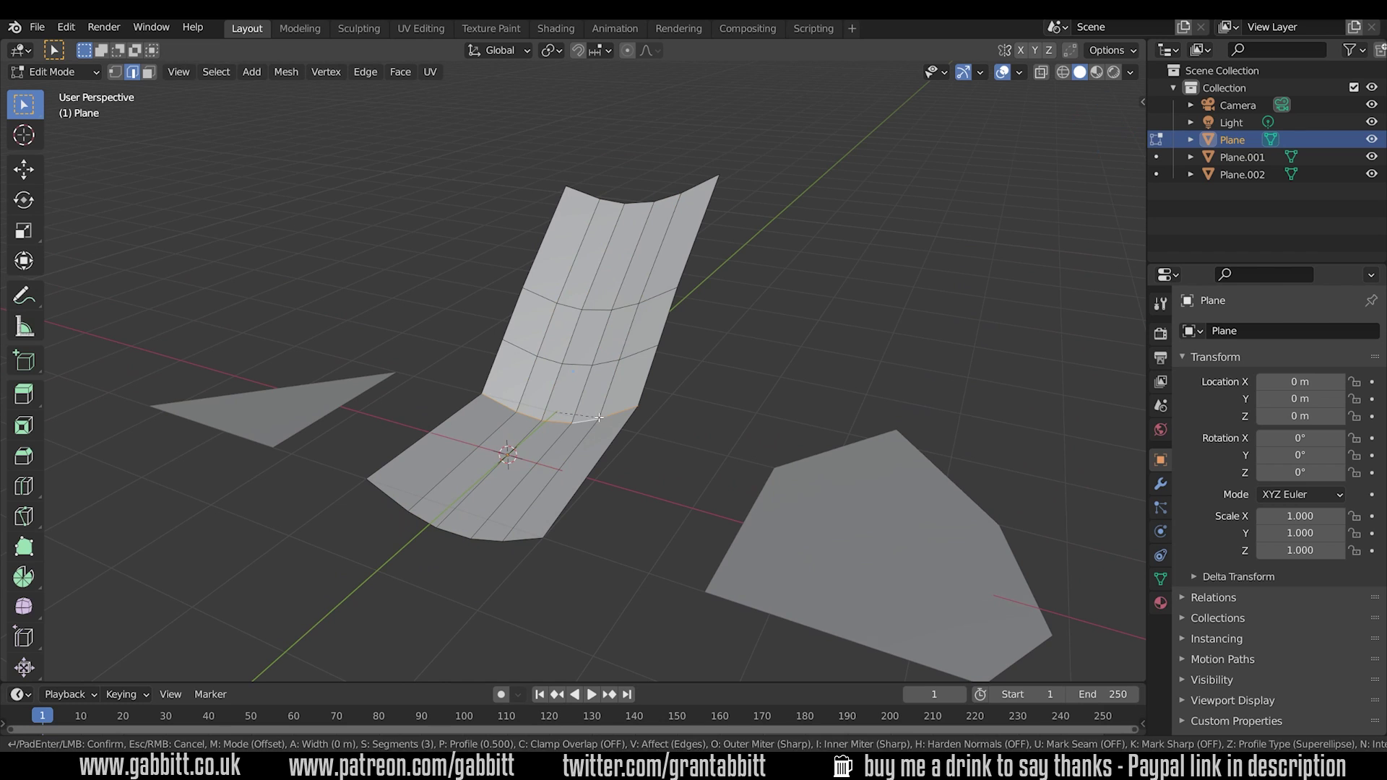
pyautogui.click(633, 416)
# Dissolve one crosswise edge in the middle column of the bevelled bend.
pyautogui.moveTo(679, 453)
pyautogui.mouseDown(button='middle')
pyautogui.moveTo(731, 455)
pyautogui.moveTo(693, 453)
pyautogui.mouseUp(button='middle')
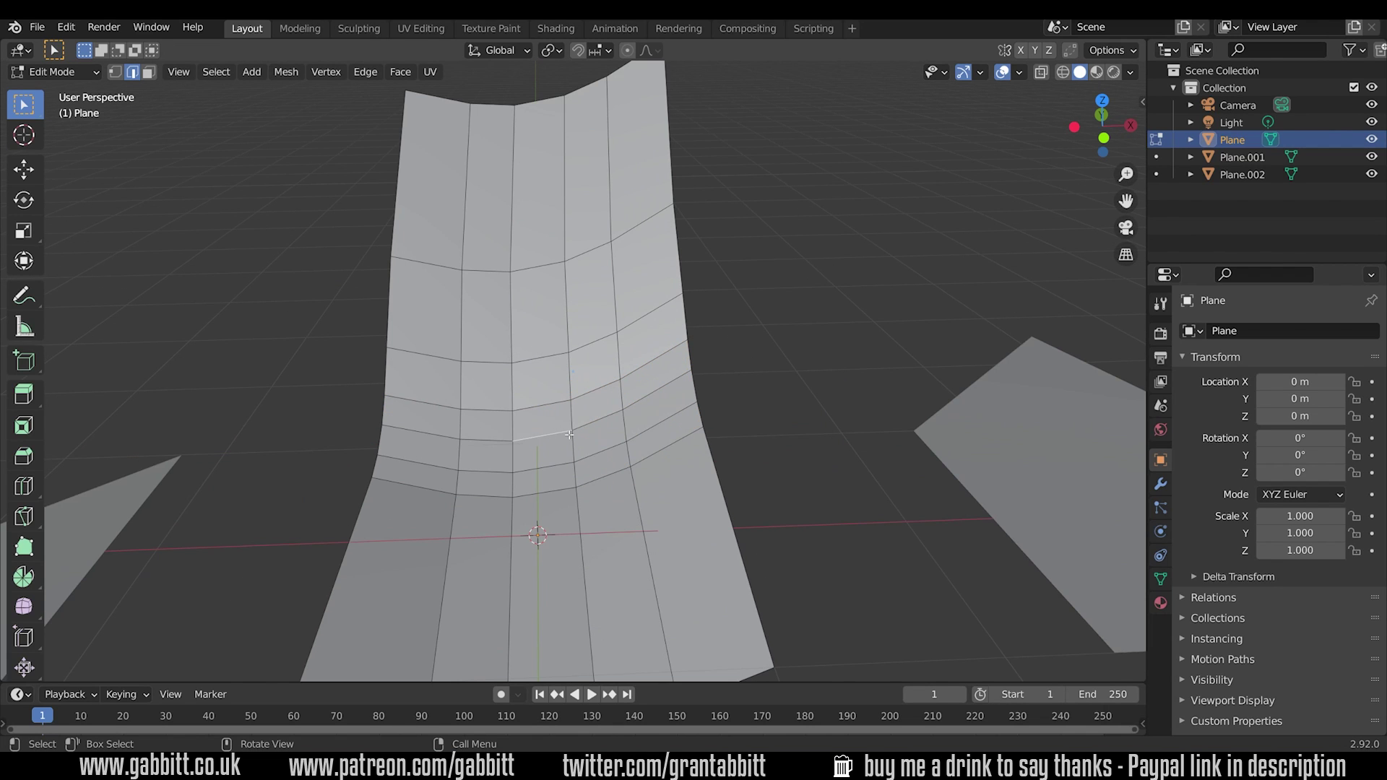
pyautogui.hotkey('ctrl', 'x')
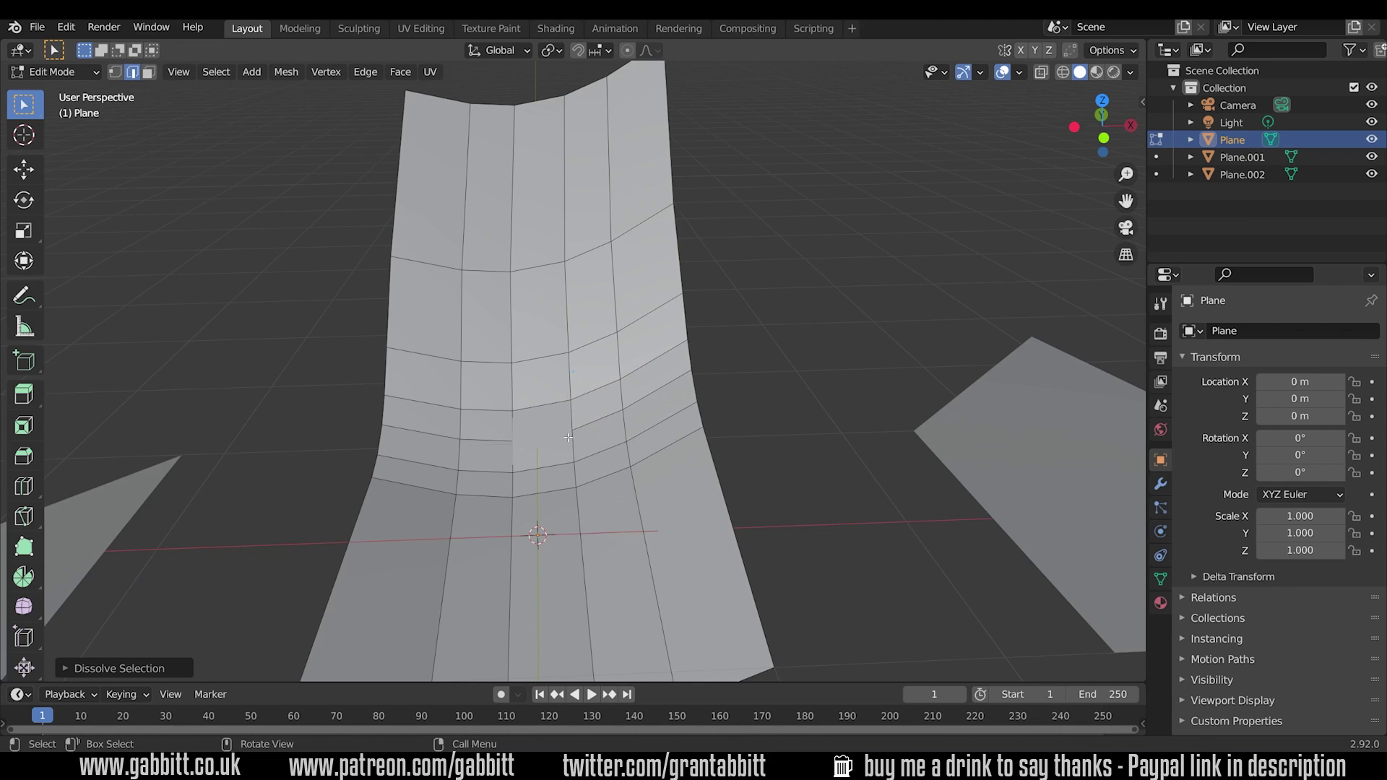
# Examine the faces around the dissolved edge and preview a lengthwise loop cut in the middle column.
pyautogui.moveTo(569, 437); pyautogui.dragTo(530, 532, button='middle')
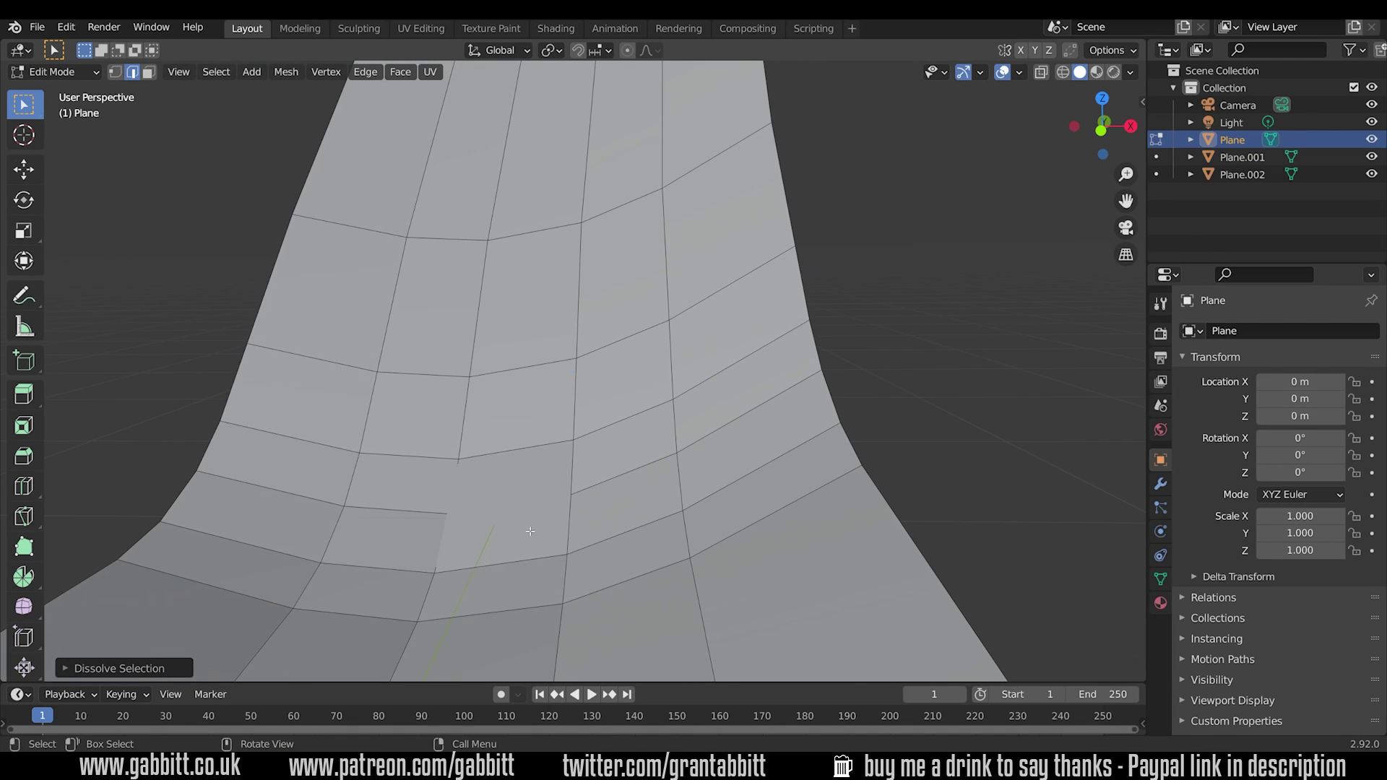
pyautogui.moveTo(440, 557); pyautogui.dragTo(472, 505, button='middle')
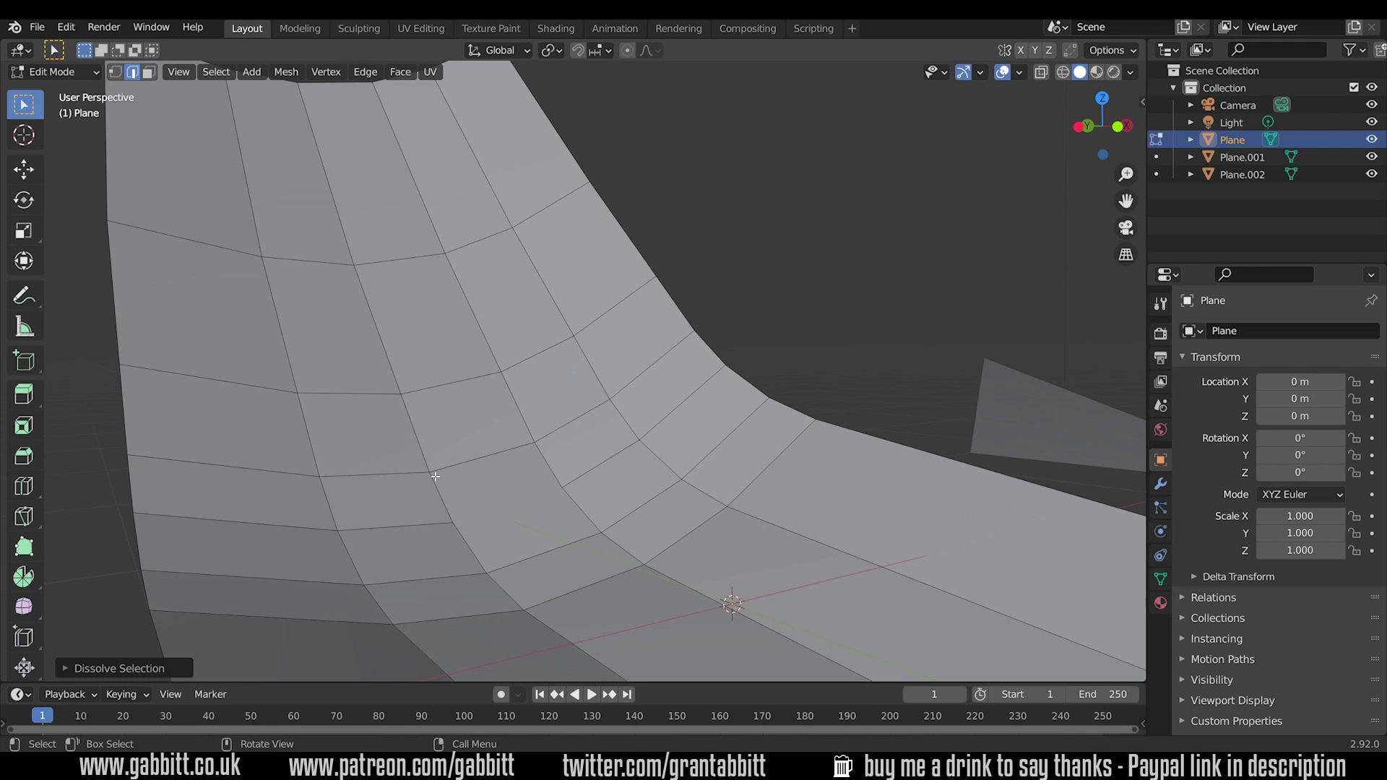
pyautogui.moveTo(634, 554); pyautogui.dragTo(592, 511, button='middle')
pyautogui.hotkey('ctrl', 'r')
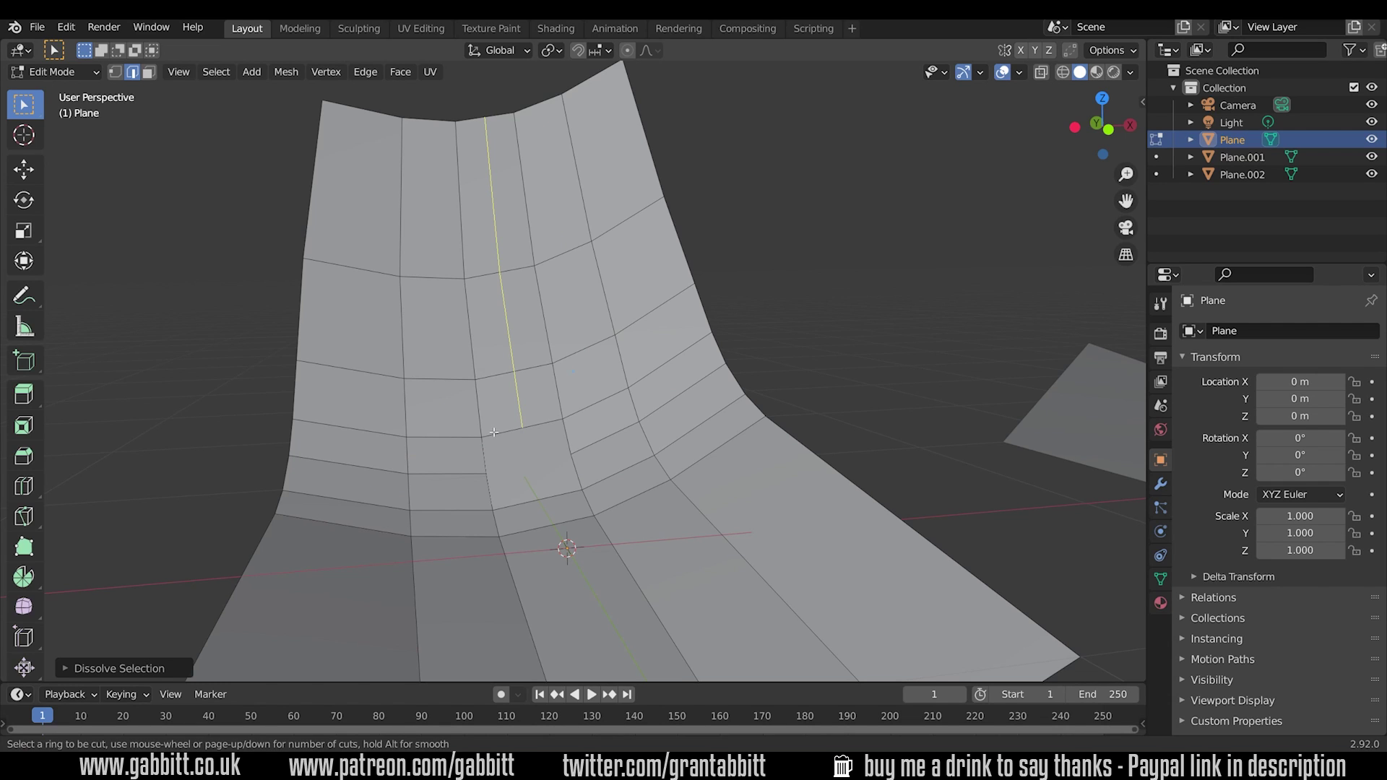
pyautogui.press('Escape')
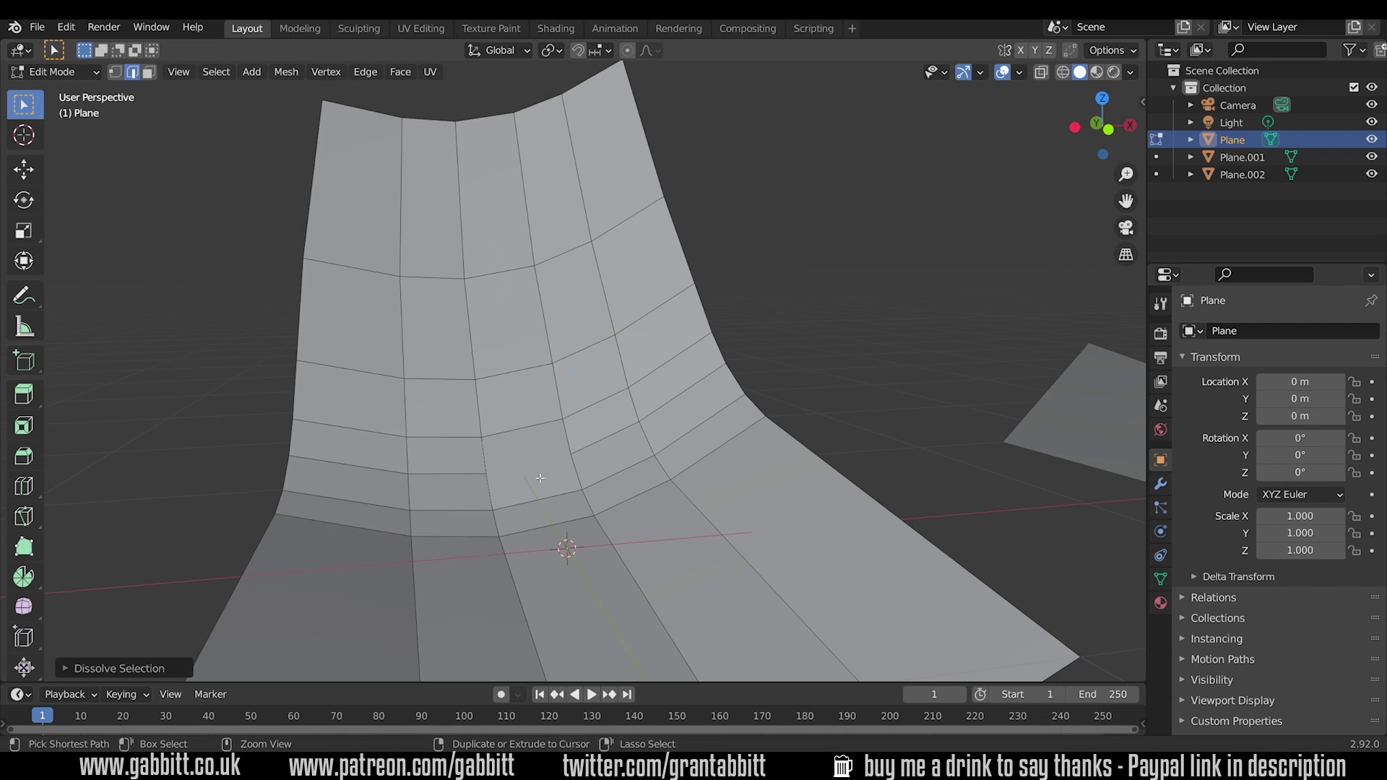
# Connect two vertices across the merged middle face with a diagonal edge and start a loop cut across the adjoining row.
pyautogui.click(557, 454)
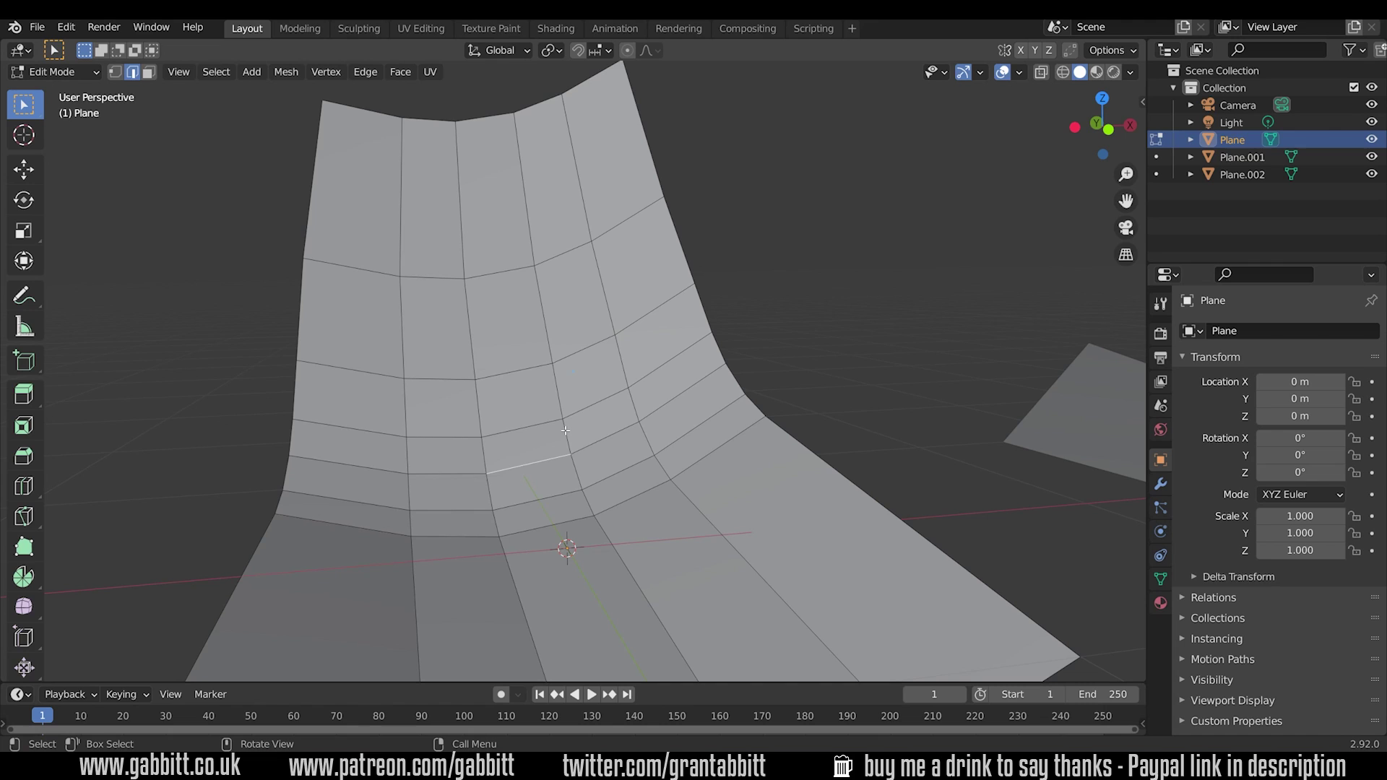
pyautogui.press('1')
pyautogui.hotkey('ctrl', 'r')
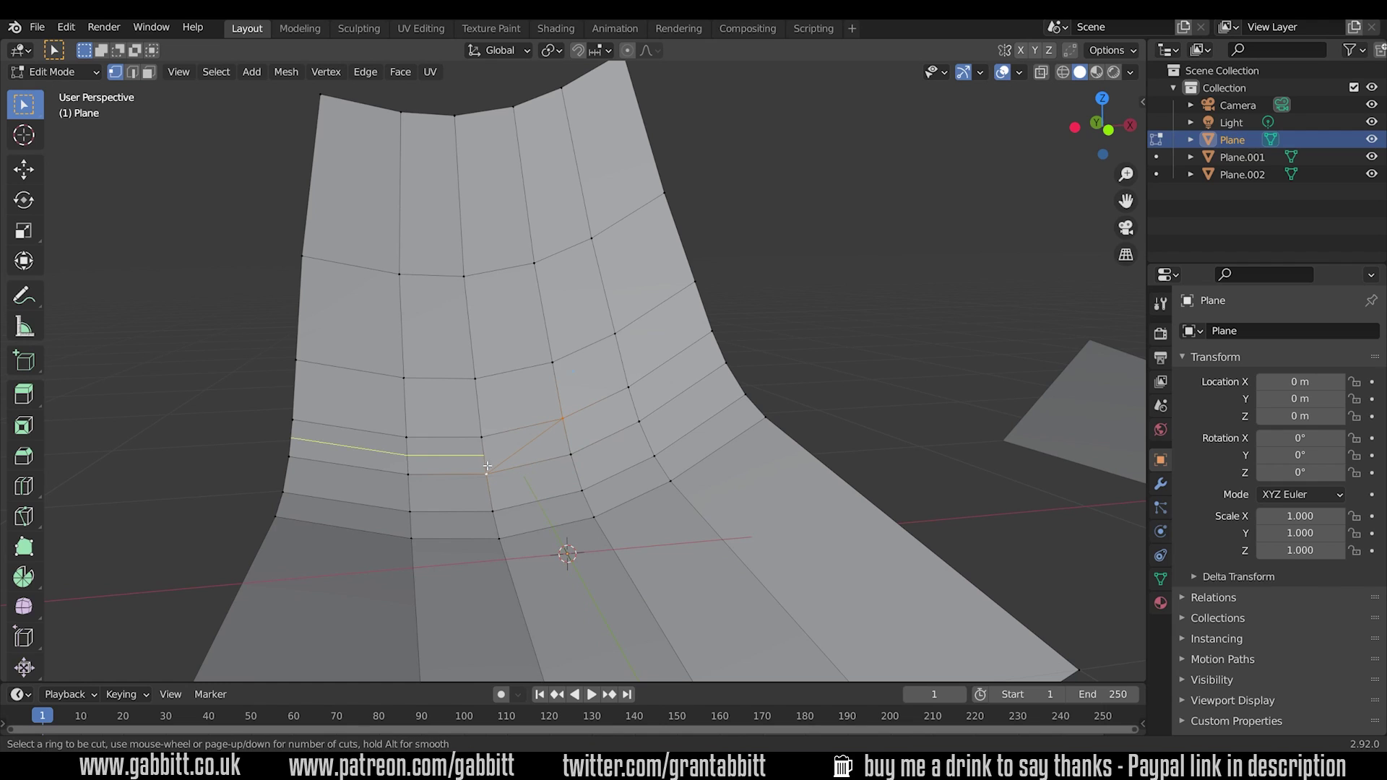
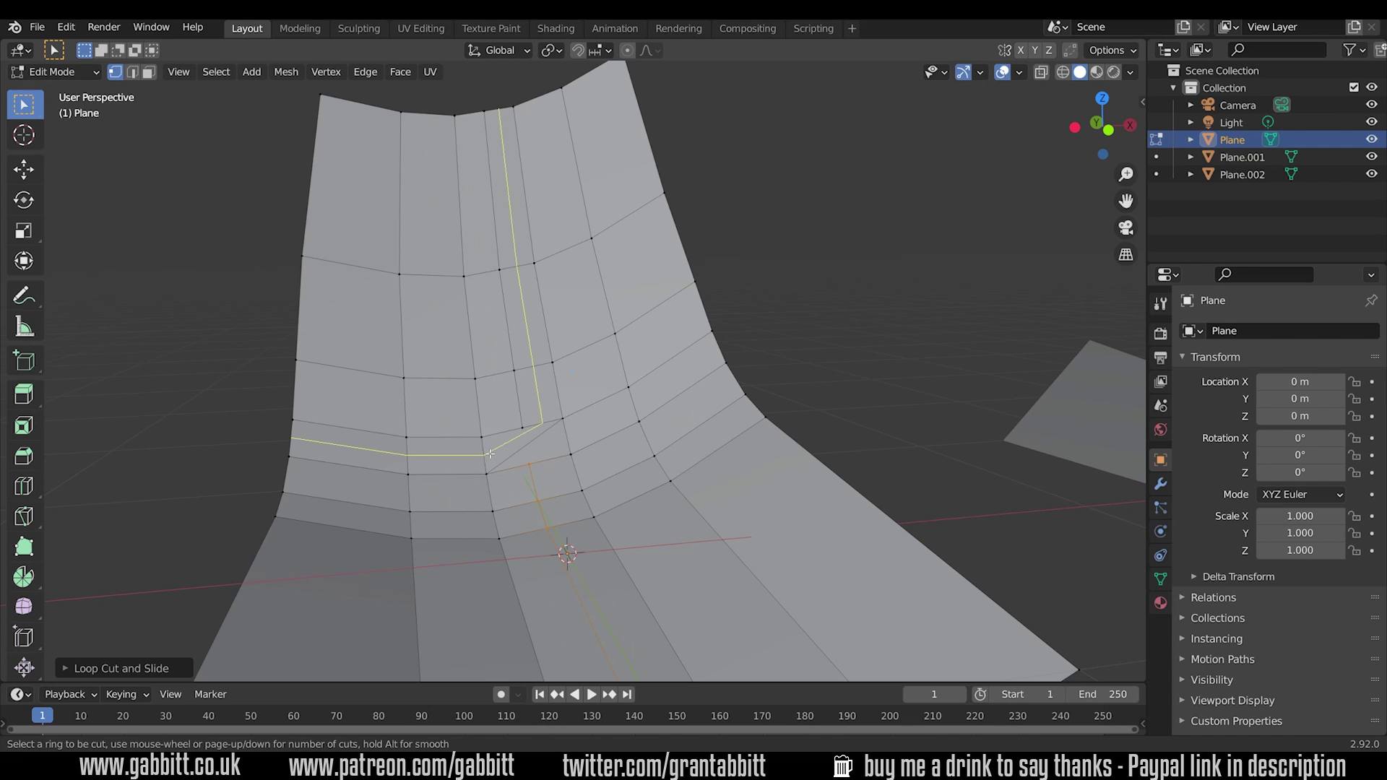
# Insert a single centred loop cut that turns at the diagonal and runs up the strip's middle column.
pyautogui.scroll(1, 563, 447)
pyautogui.scroll(-1, 564, 446)
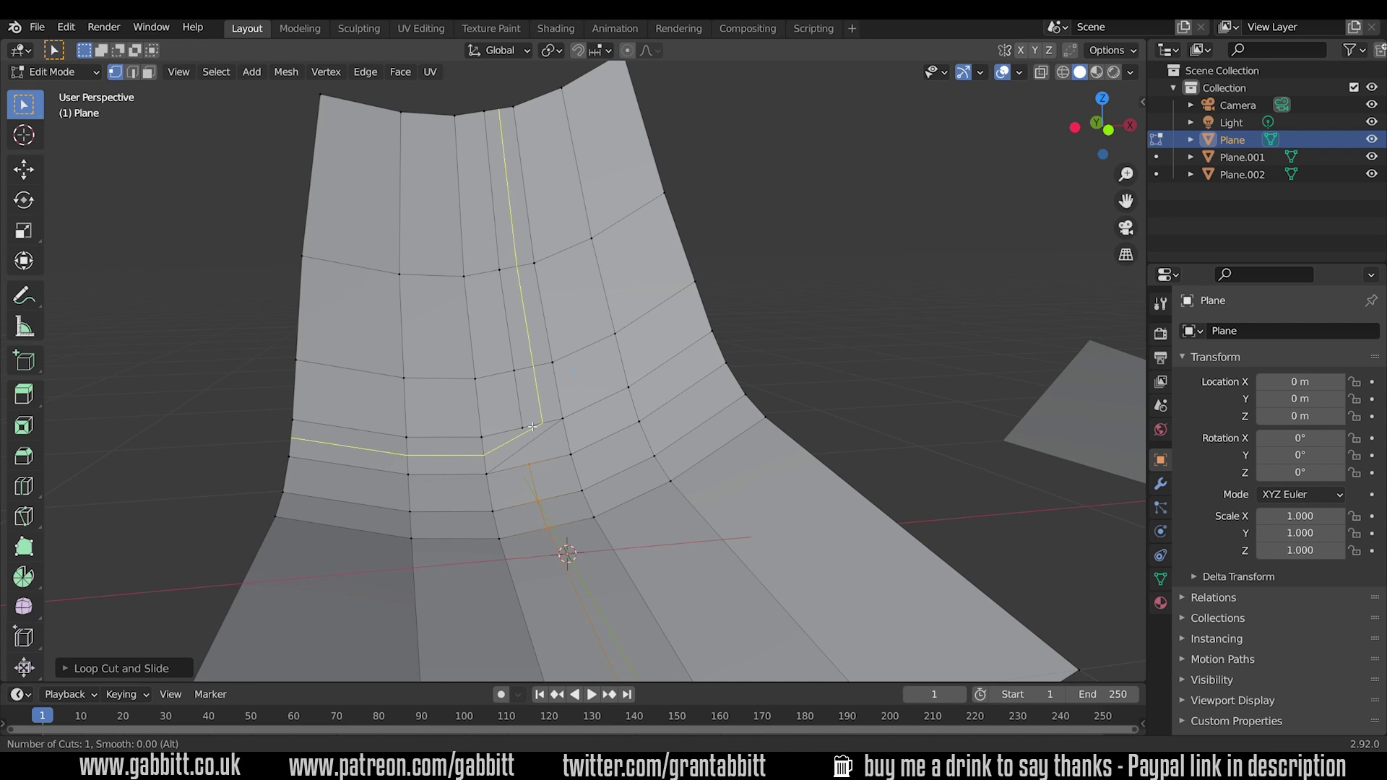
pyautogui.click(532, 427)
pyautogui.rightClick(534, 431)
# Move the new edge loop down along the global Z axis by about 0.036 m to sink a groove into the strip.
pyautogui.moveTo(547, 454); pyautogui.dragTo(546, 414, button='middle')
pyautogui.press('g')
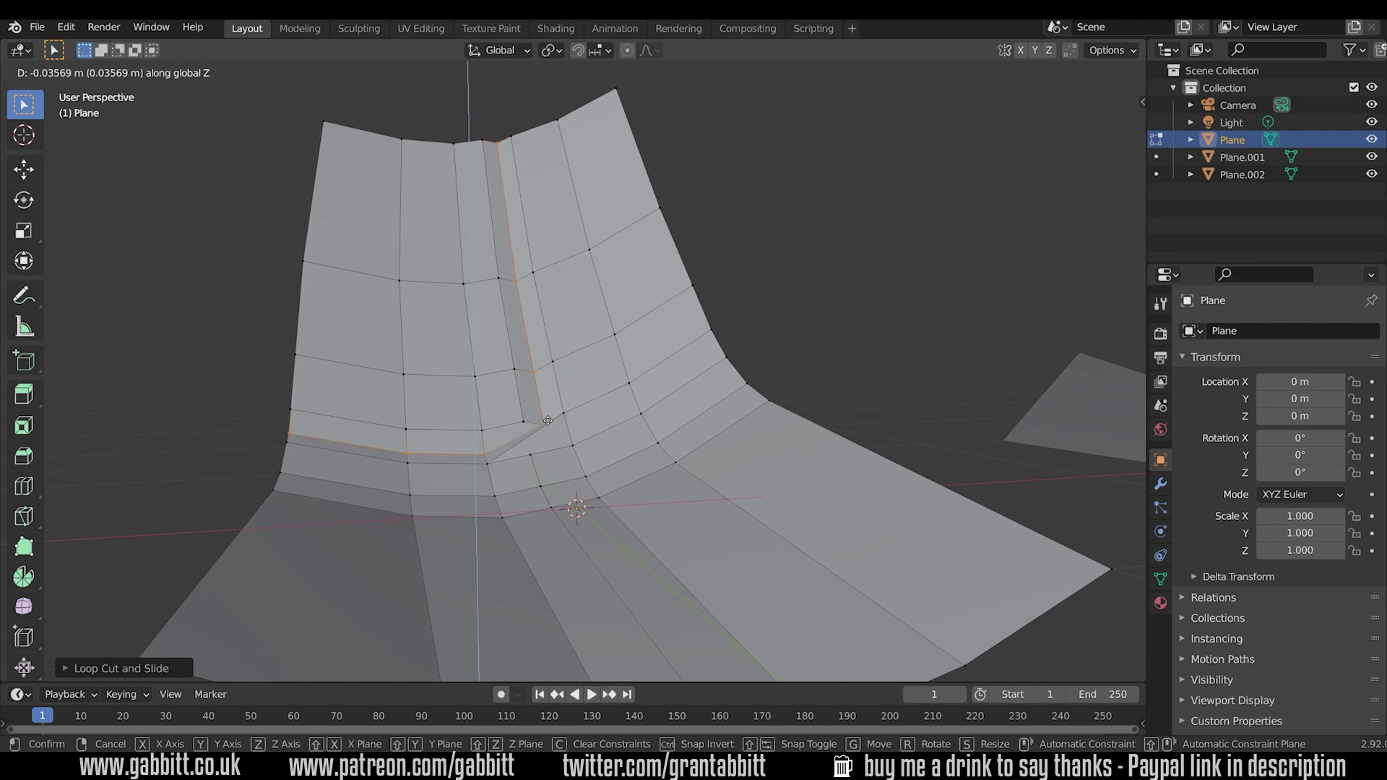
pyautogui.click(553, 415)
pyautogui.scroll(-4, 624, 409)
pyautogui.moveTo(624, 410); pyautogui.dragTo(567, 384, button='middle')
pyautogui.press('Tab')
# Bevel the groove's edge loop and add a Subdivision Surface modifier to the strip in Object Mode.
pyautogui.press('Tab')
pyautogui.scroll(4, 567, 383)
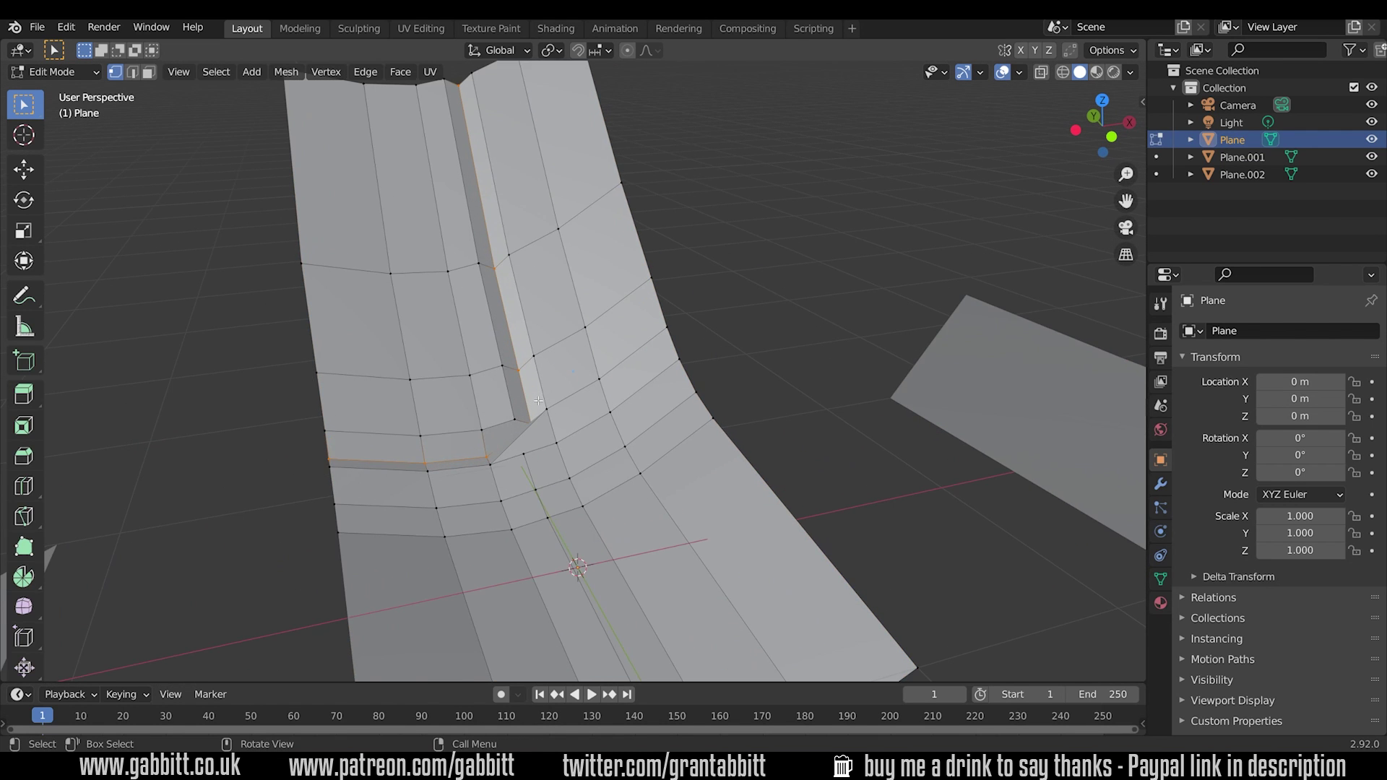
pyautogui.keyDown('alt'); pyautogui.click(539, 427); pyautogui.keyUp('alt')
pyautogui.press('Tab')
pyautogui.moveTo(560, 436); pyautogui.dragTo(592, 405, button='middle')
pyautogui.click(1160, 485)
pyautogui.click(1279, 331)
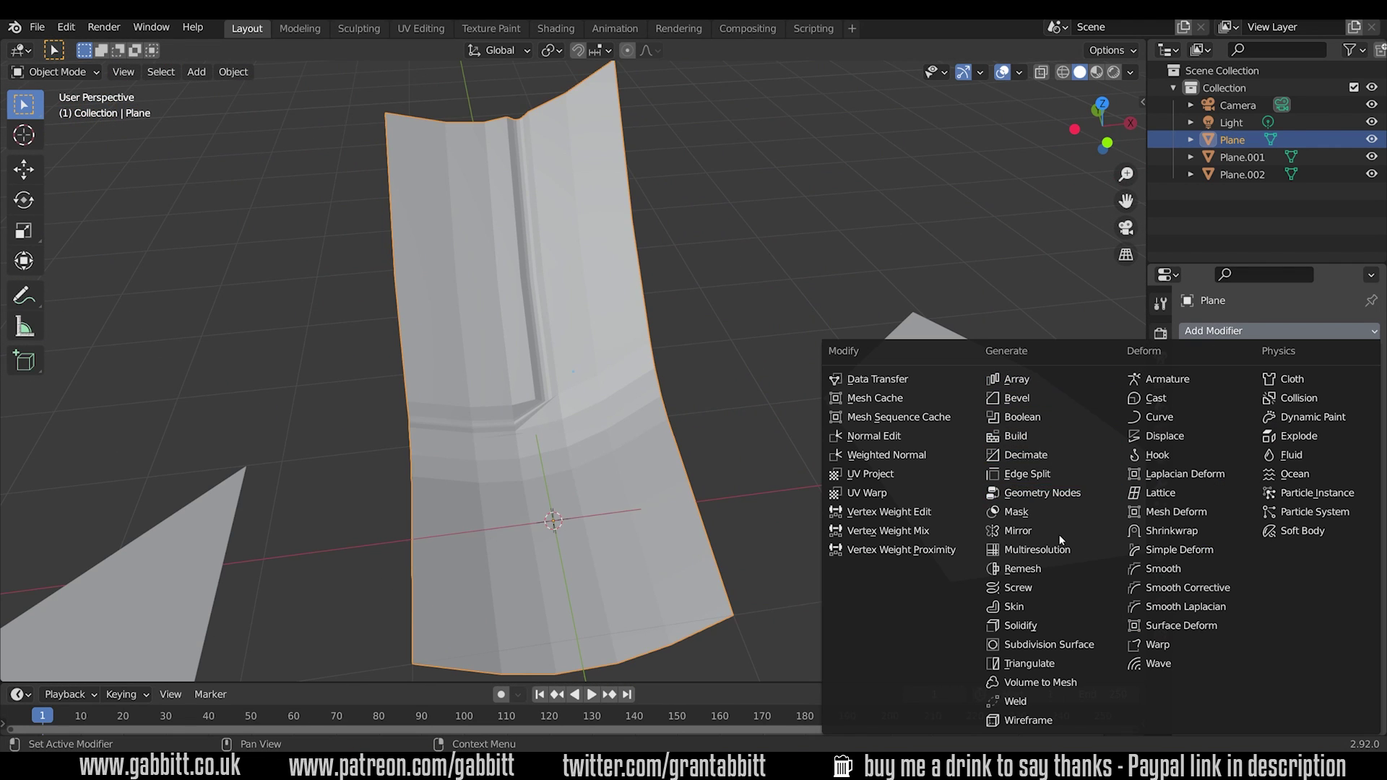
pyautogui.click(1043, 643)
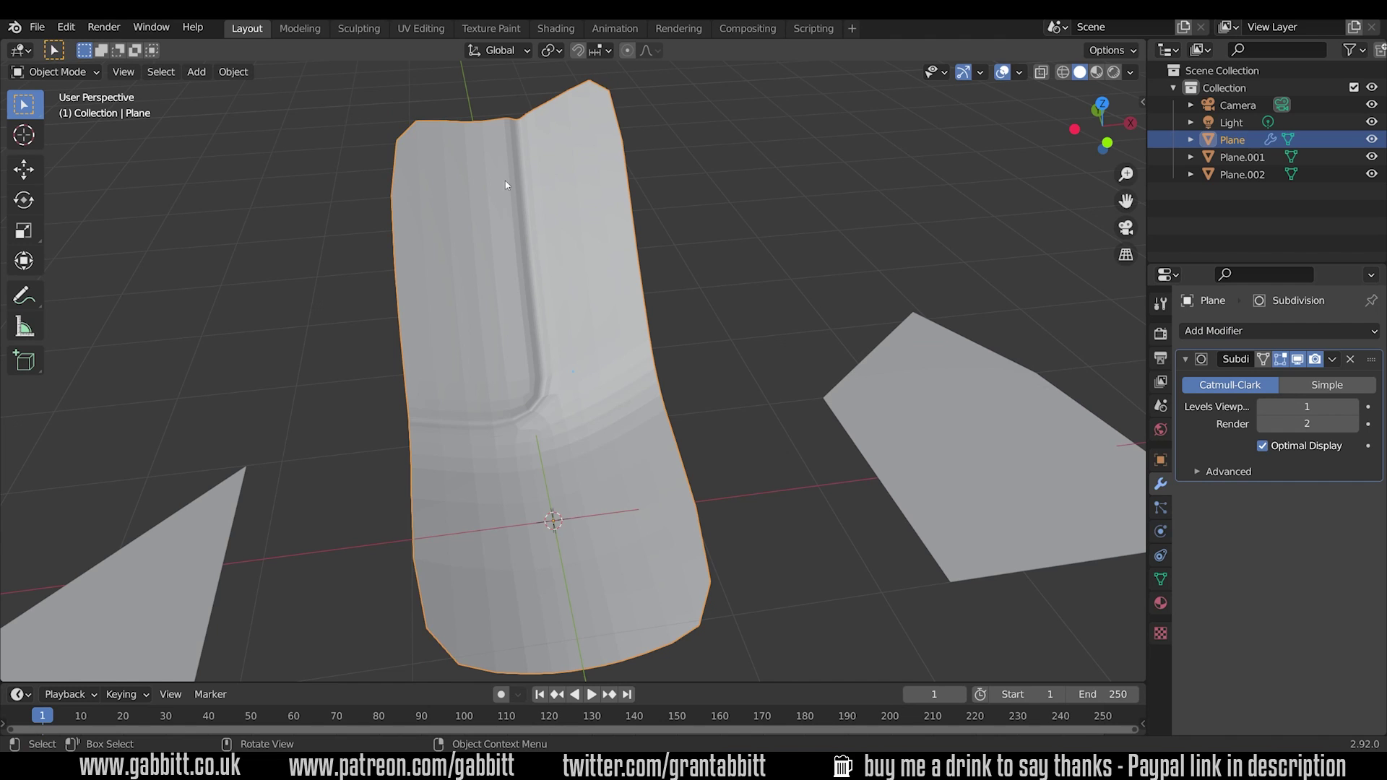
# Smooth the strip with 3 viewport subdivision levels and inspect how the turned groove follows the mesh topology.
pyautogui.press('Tab')
pyautogui.moveTo(558, 339); pyautogui.dragTo(537, 259, button='middle')
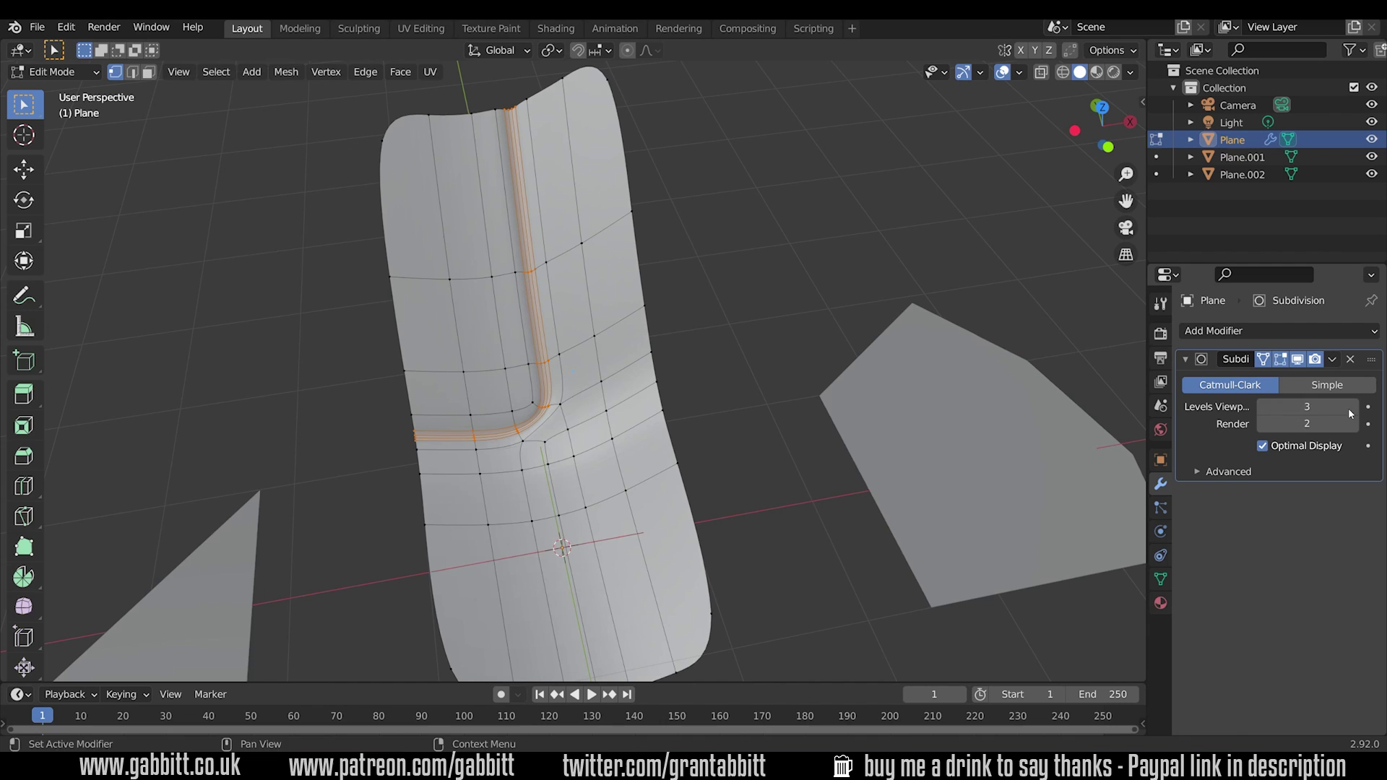
pyautogui.press('Tab')
pyautogui.moveTo(644, 443); pyautogui.dragTo(587, 392, button='middle')
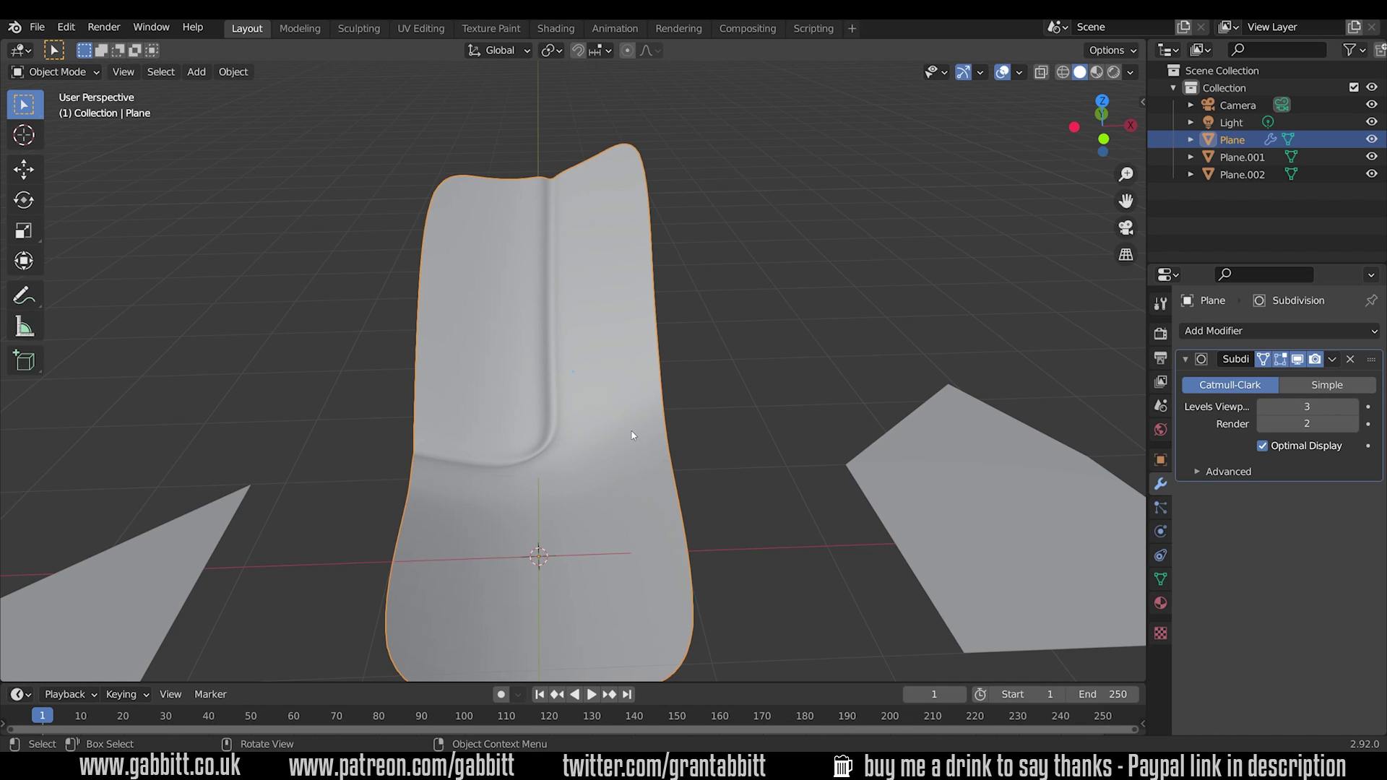
pyautogui.scroll(-1, 630, 437)
pyautogui.keyDown('shift'); pyautogui.moveTo(594, 486); pyautogui.dragTo(715, 456, button='middle'); pyautogui.keyUp('shift')
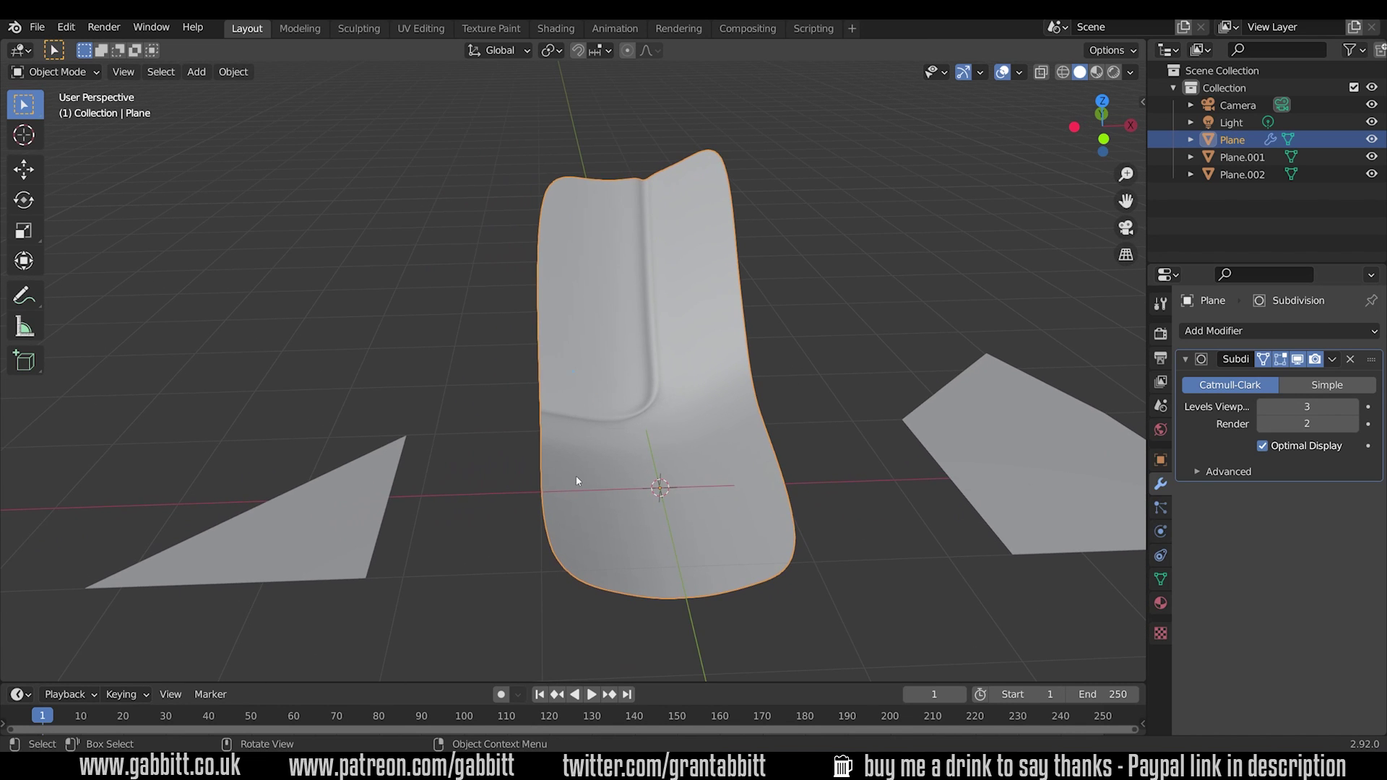
pyautogui.click(387, 507)
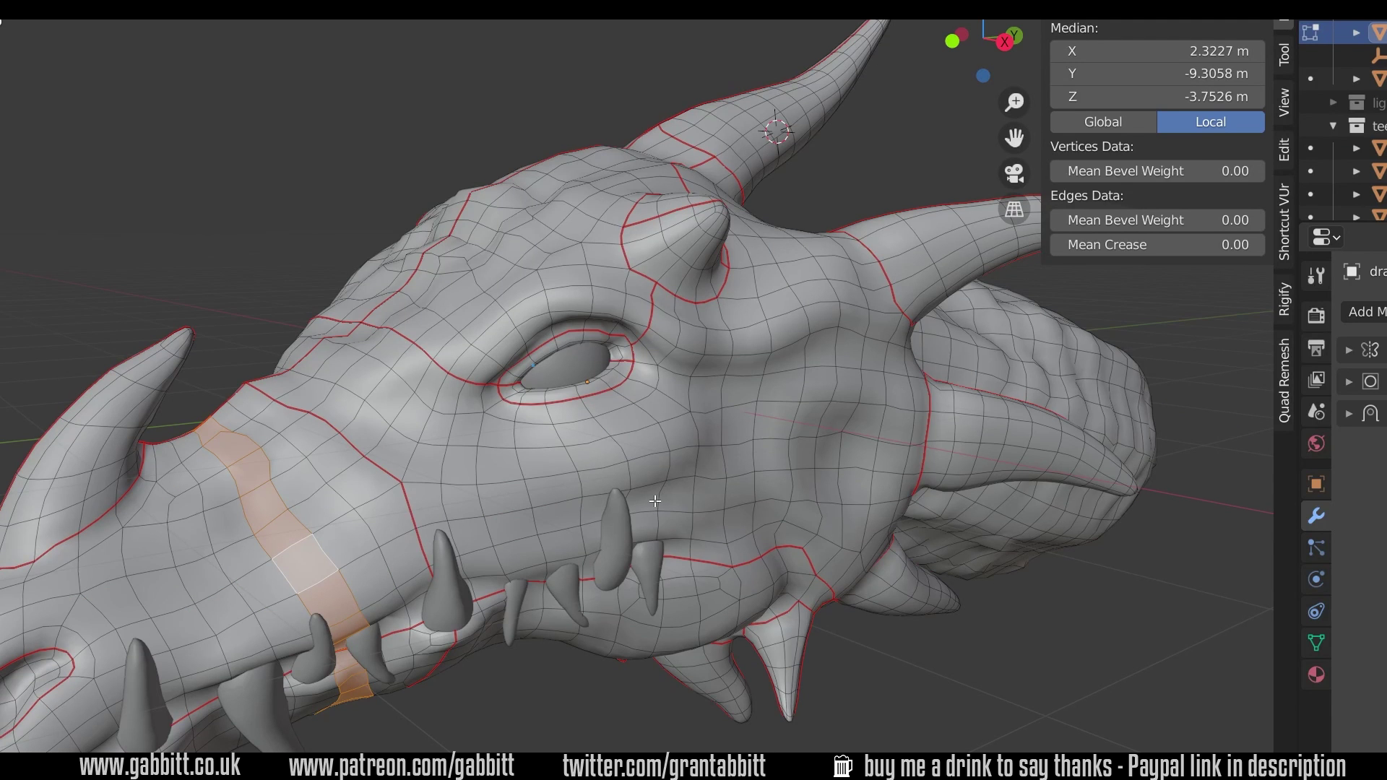
# Add a single loop cut around the rim of the dragon's eye, slid slightly off centre.
pyautogui.scroll(2, 574, 398)
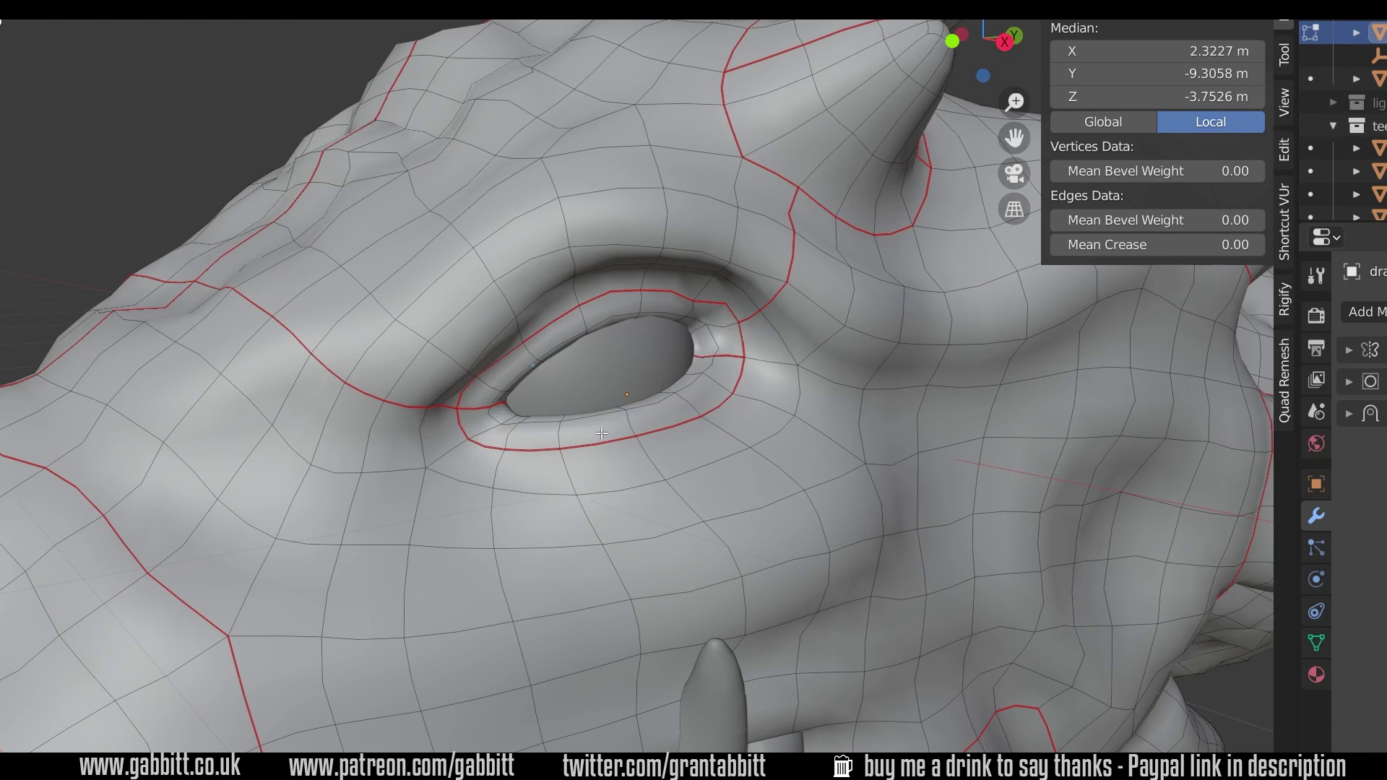
pyautogui.click(629, 423)
pyautogui.hotkey('ctrl', 'r')
pyautogui.click(629, 422)
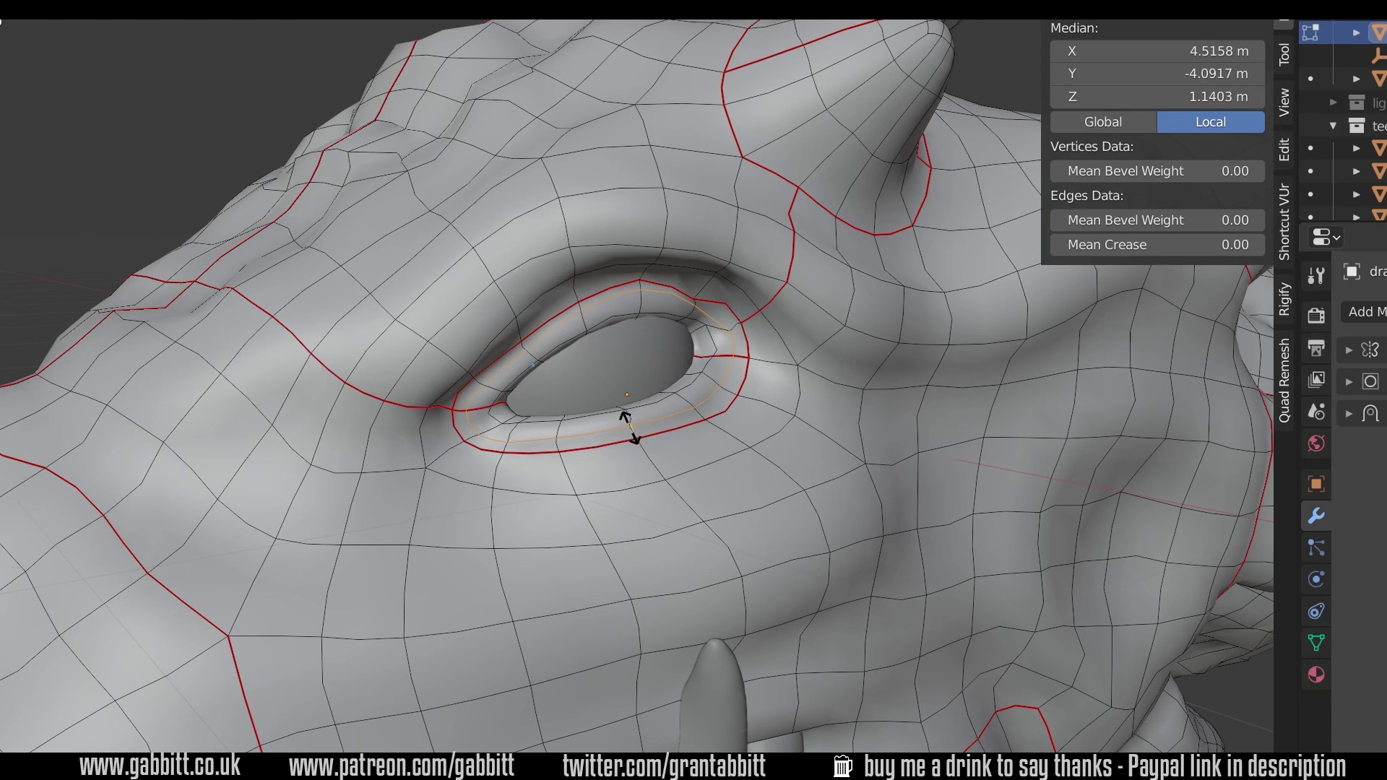
pyautogui.click(629, 423)
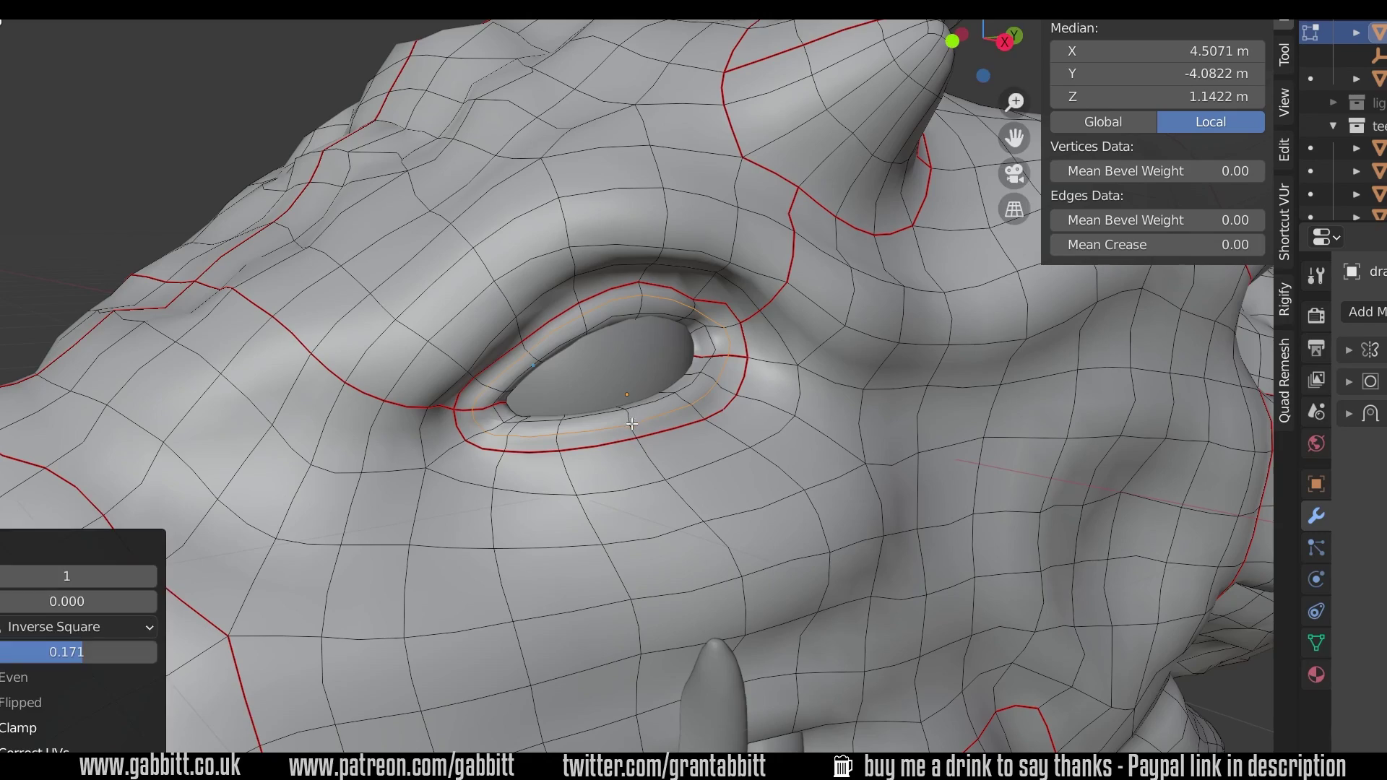
# Add a single loop cut around the dragon's nostril with an edge slide factor of 0.750.
pyautogui.keyDown('shift'); pyautogui.moveTo(583, 494); pyautogui.dragTo(667, 449, button='middle'); pyautogui.keyUp('shift')
pyautogui.scroll(-4, 667, 449)
pyautogui.keyDown('shift'); pyautogui.moveTo(618, 490); pyautogui.dragTo(828, 466, button='middle'); pyautogui.keyUp('shift')
pyautogui.scroll(3, 840, 463)
pyautogui.scroll(-1, 839, 464)
pyautogui.hotkey('ctrl', 'r')
pyautogui.click(824, 466)
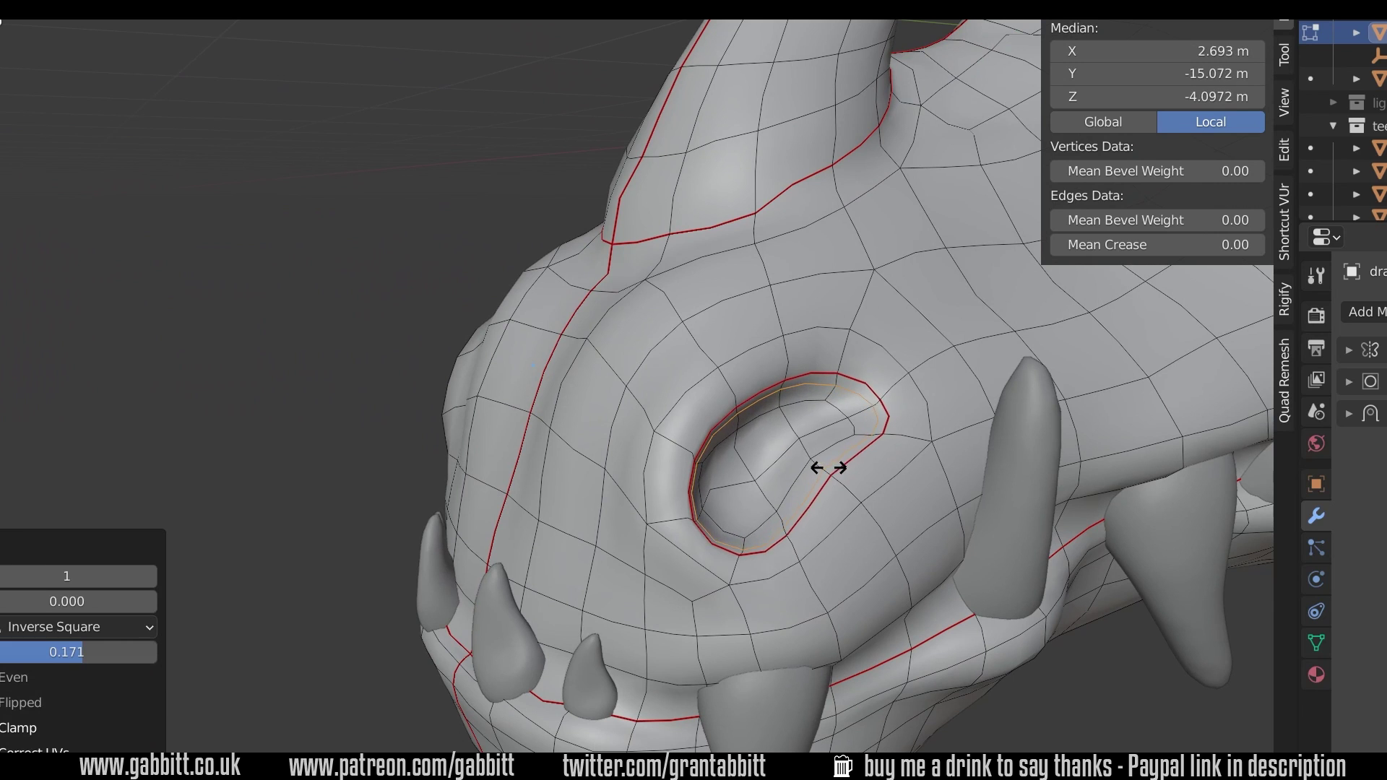
pyautogui.click(914, 485)
pyautogui.scroll(-1, 914, 485)
pyautogui.keyDown('shift'); pyautogui.moveTo(965, 492); pyautogui.dragTo(719, 567, button='middle'); pyautogui.keyUp('shift')
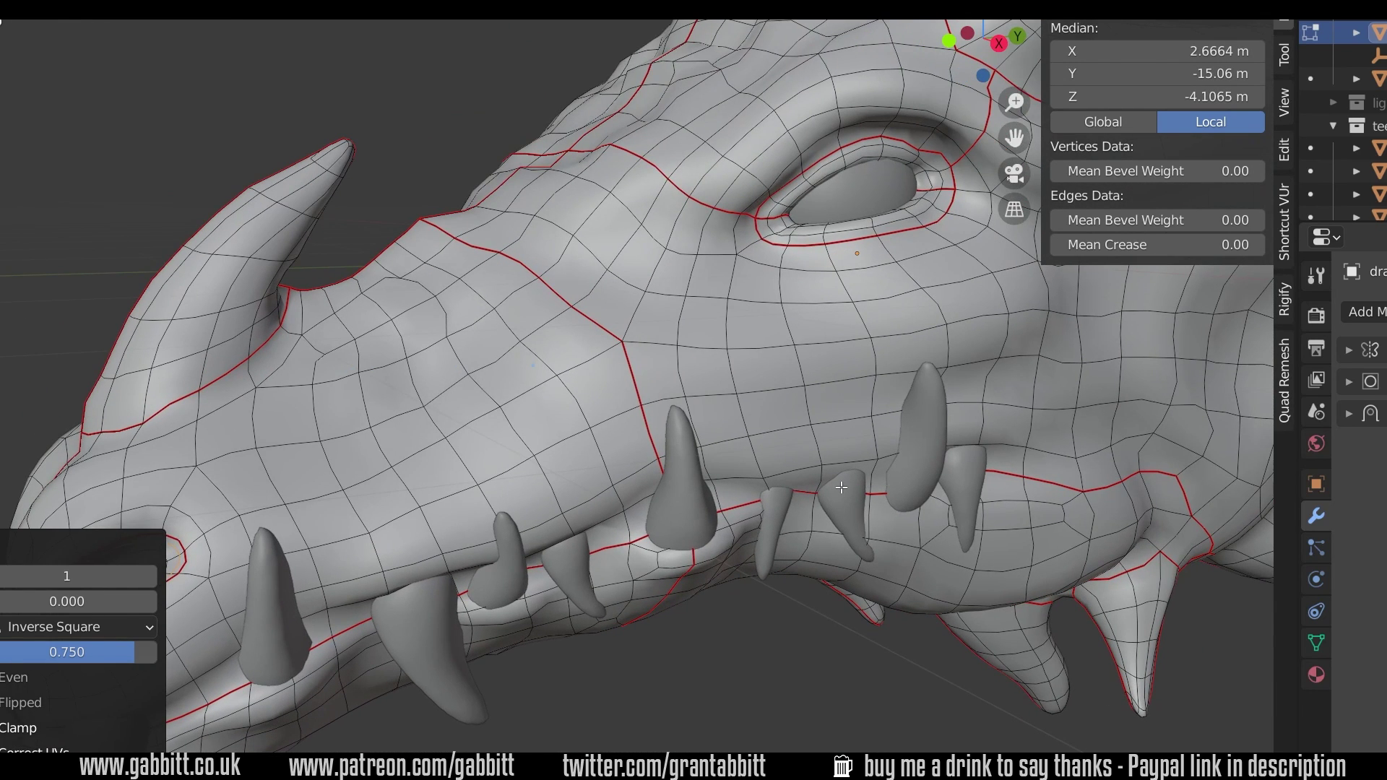
# Add a loop cut around the base of the dragon's large rear horn.
pyautogui.moveTo(841, 488); pyautogui.dragTo(836, 405, button='middle')
pyautogui.hotkey('ctrl', 'r')
pyautogui.click(837, 405)
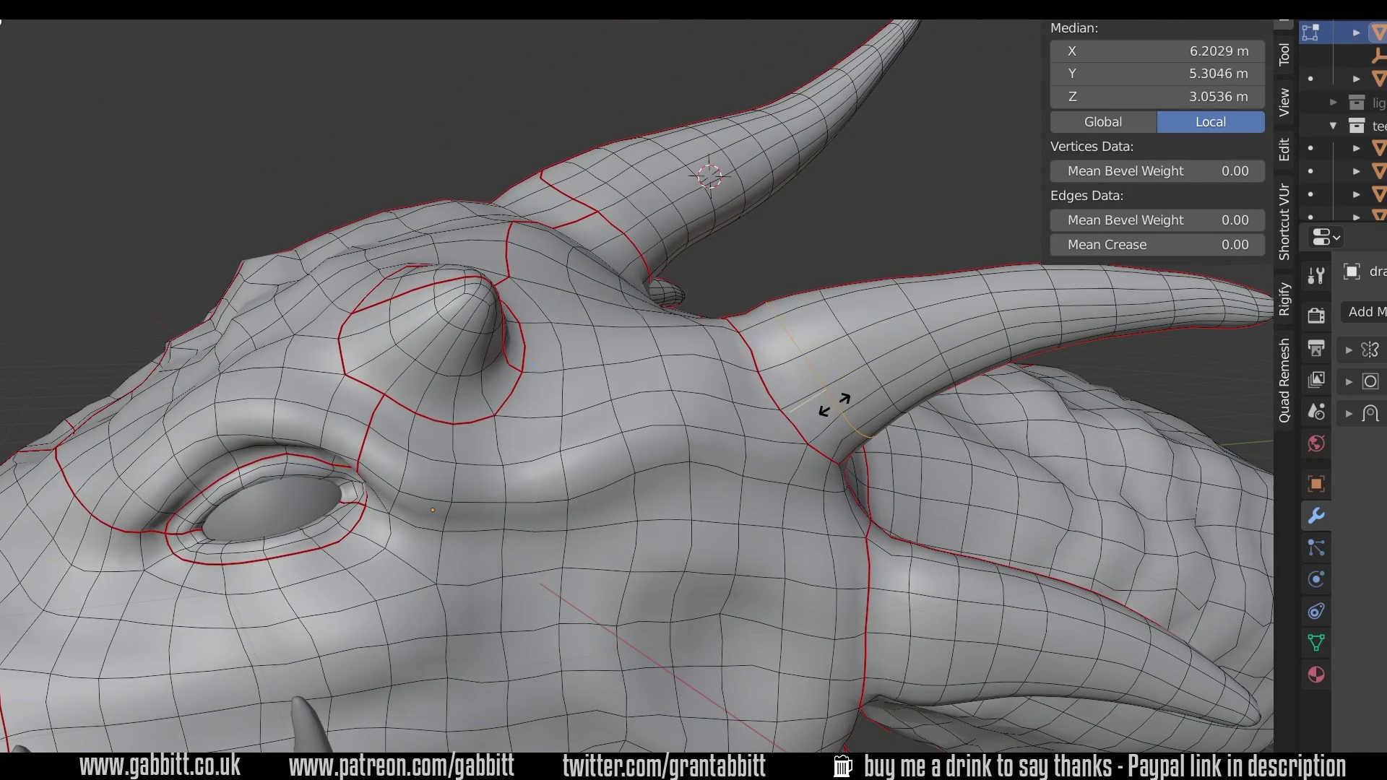
pyautogui.click(826, 412)
# Add a loop cut around the base of the spike below the large horn, with a slide factor of 0.126.
pyautogui.hotkey('ctrl', 'r')
pyautogui.click(882, 551)
pyautogui.click(889, 551)
pyautogui.moveTo(889, 551); pyautogui.dragTo(951, 647, button='middle')
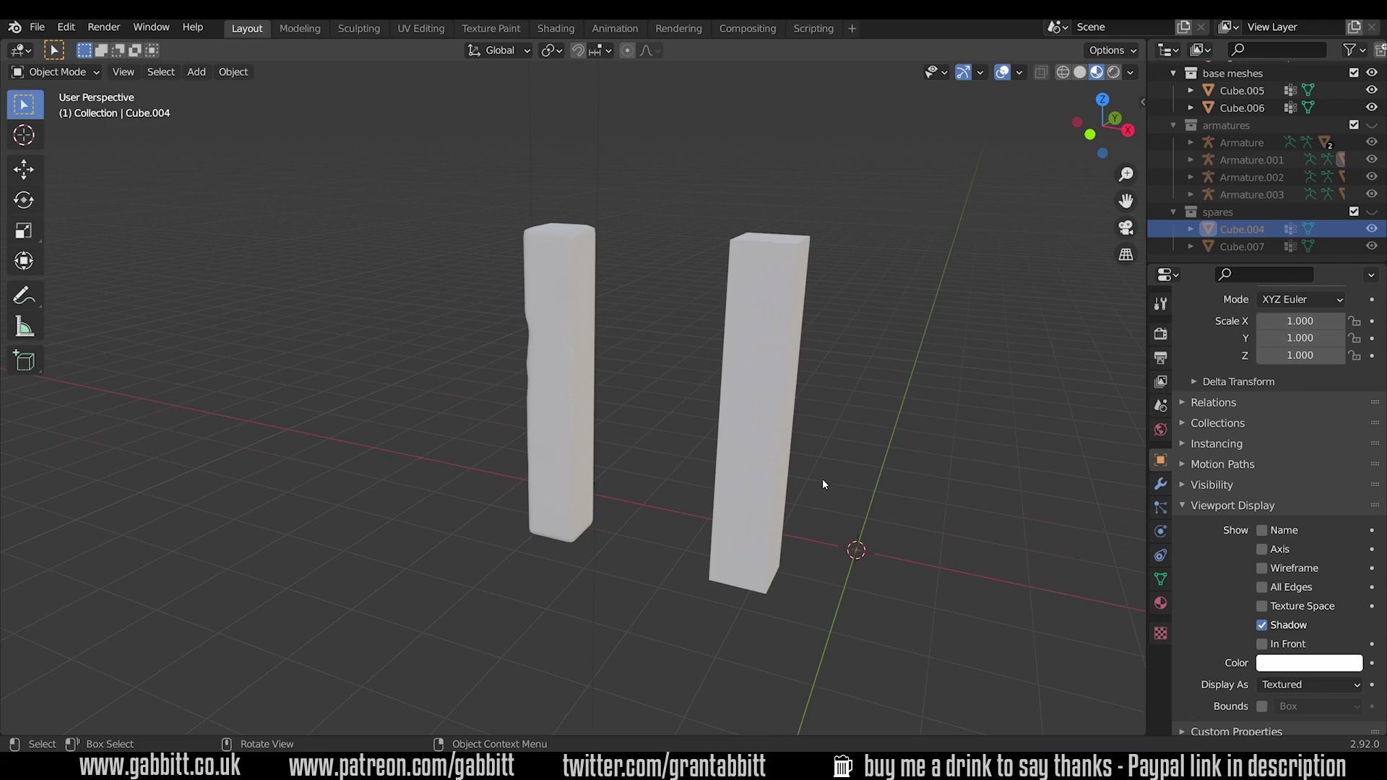
pyautogui.moveTo(822, 484); pyautogui.dragTo(569, 462, button='middle')
pyautogui.click(569, 463)
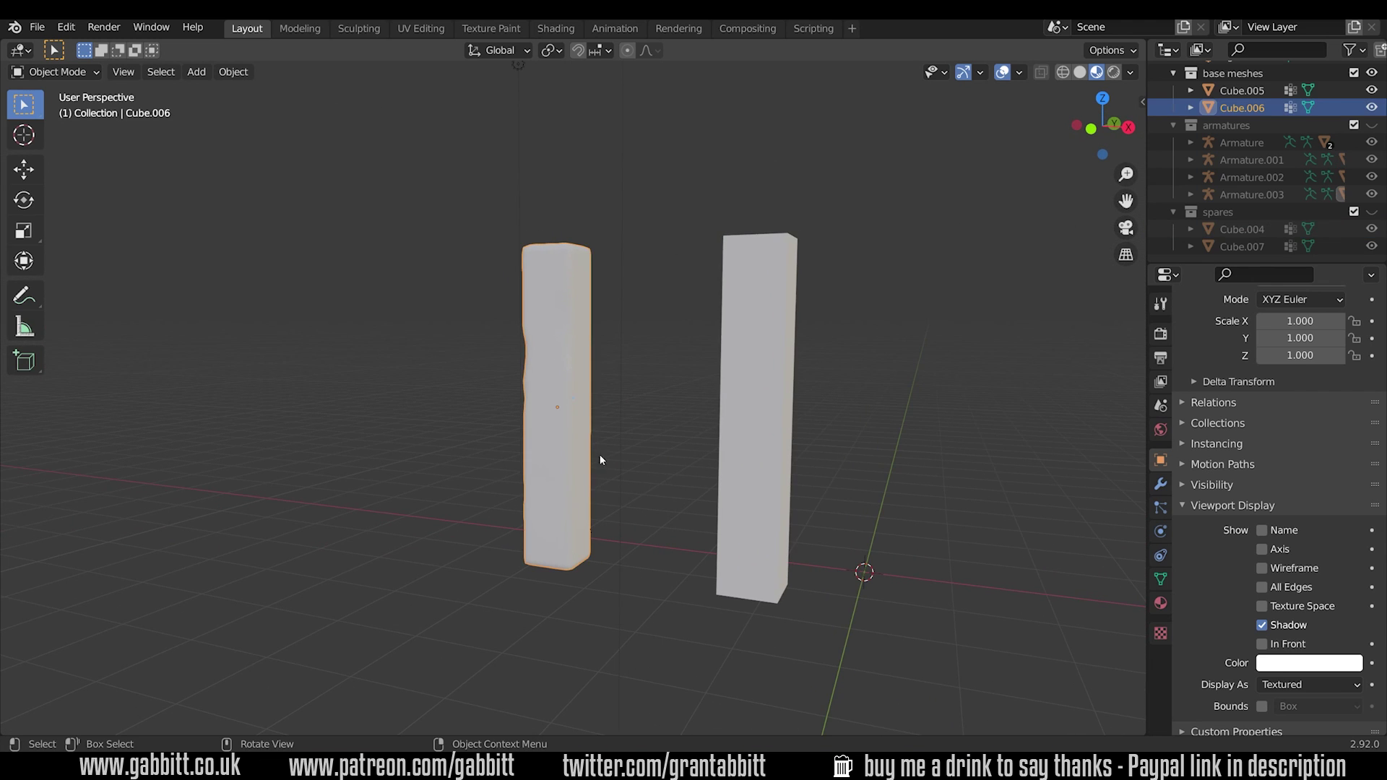
# Display the wireframe on the sculpted column and try a loop cut across its irregular mesh.
pyautogui.click(1263, 569)
pyautogui.moveTo(615, 479); pyautogui.dragTo(587, 471, button='middle')
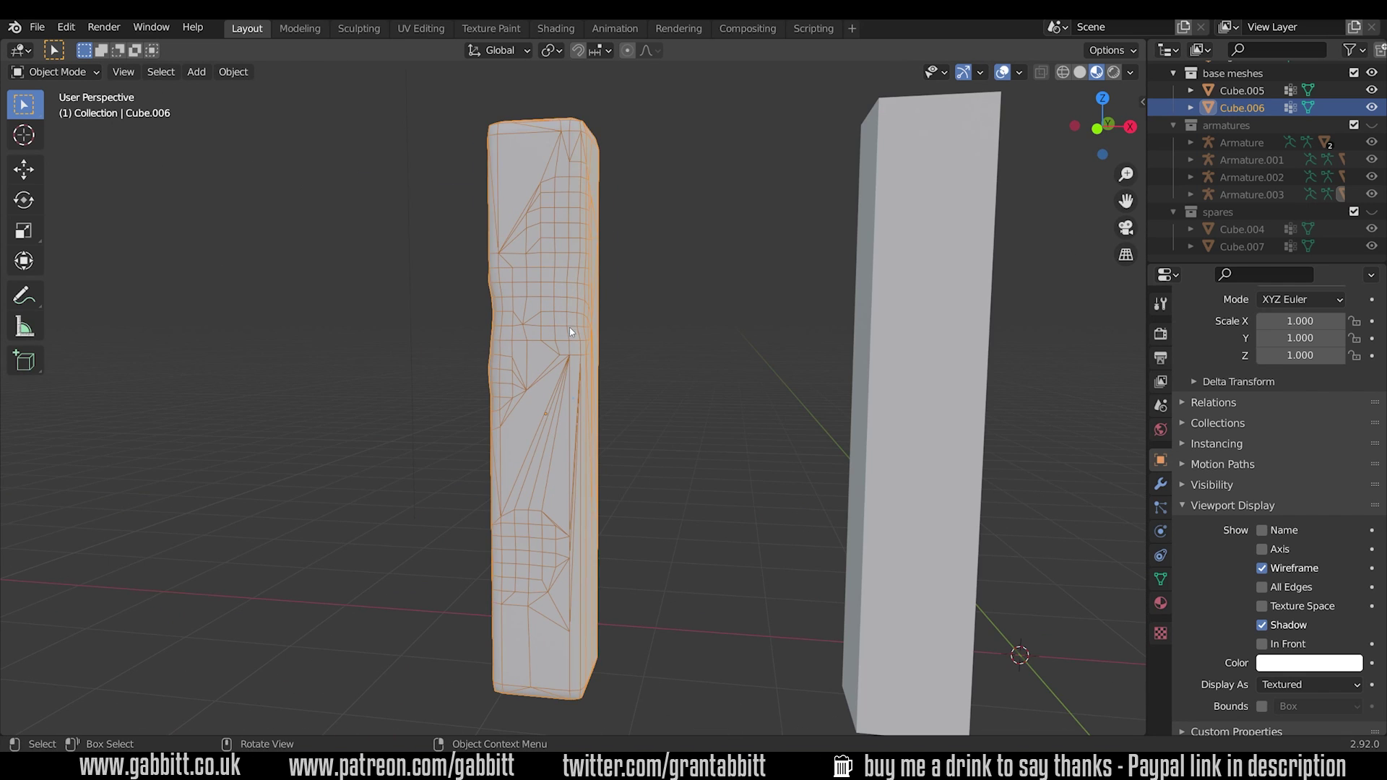
pyautogui.press('Tab')
pyautogui.hotkey('ctrl', 'r')
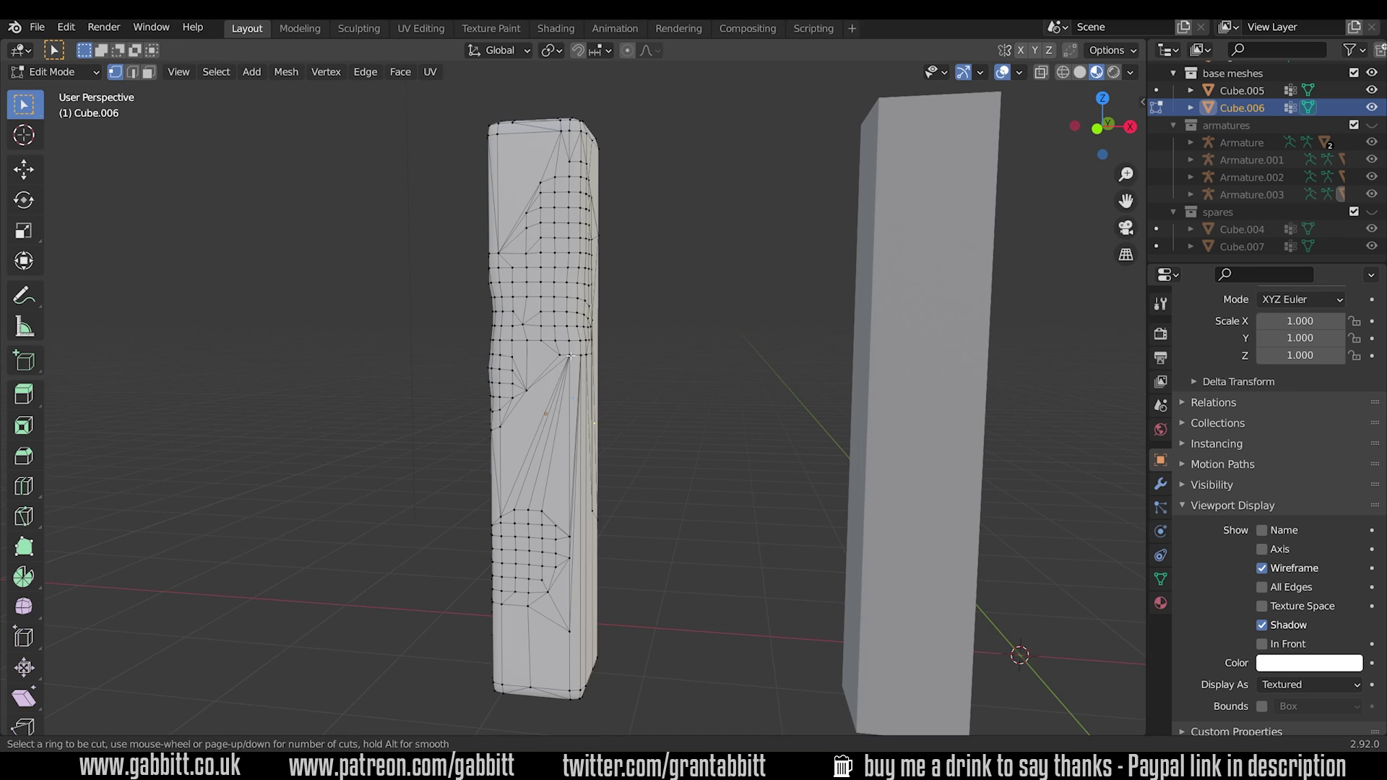
pyautogui.press('Escape')
pyautogui.moveTo(653, 424); pyautogui.dragTo(623, 433, button='middle')
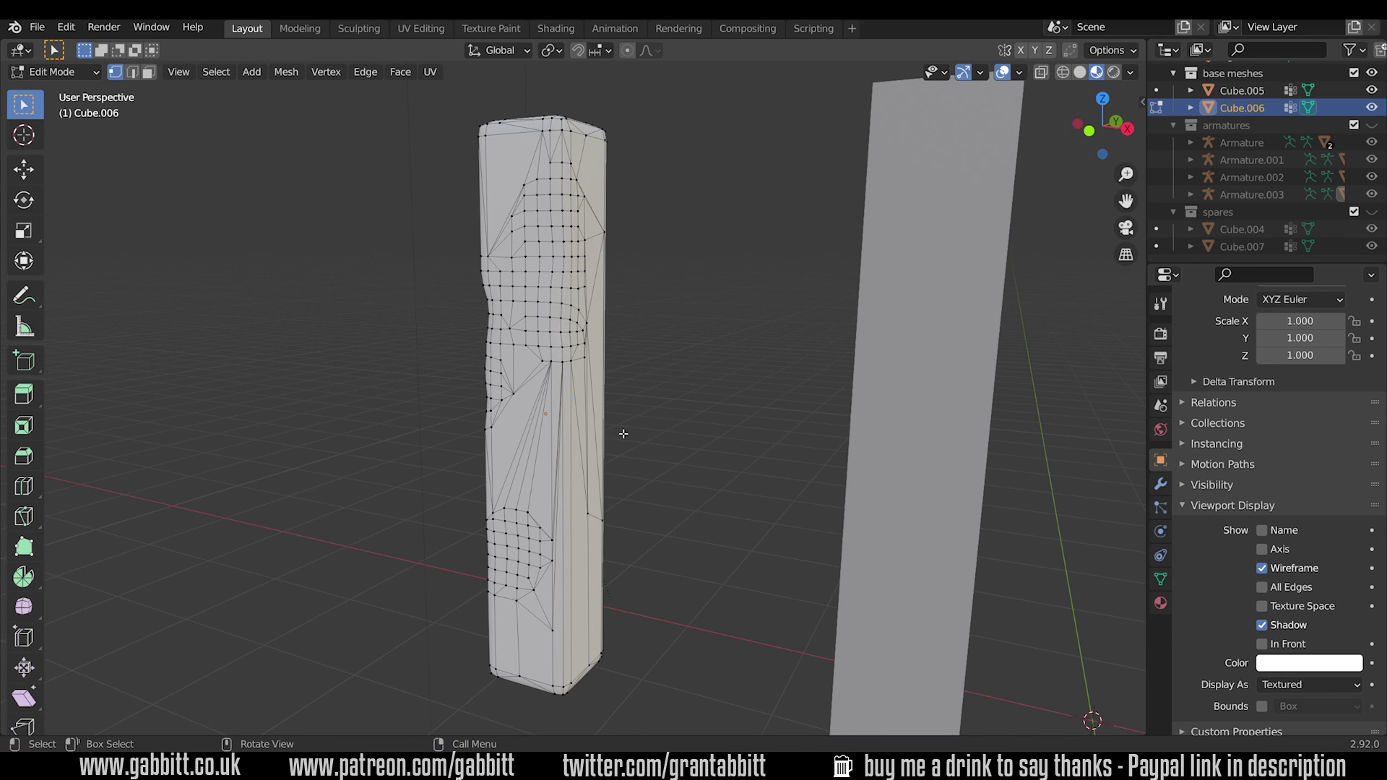
pyautogui.press('Tab')
# Display the wireframe on the straight-sided column and view it beside the sculpted one.
pyautogui.scroll(-1, 624, 433)
pyautogui.click(836, 504)
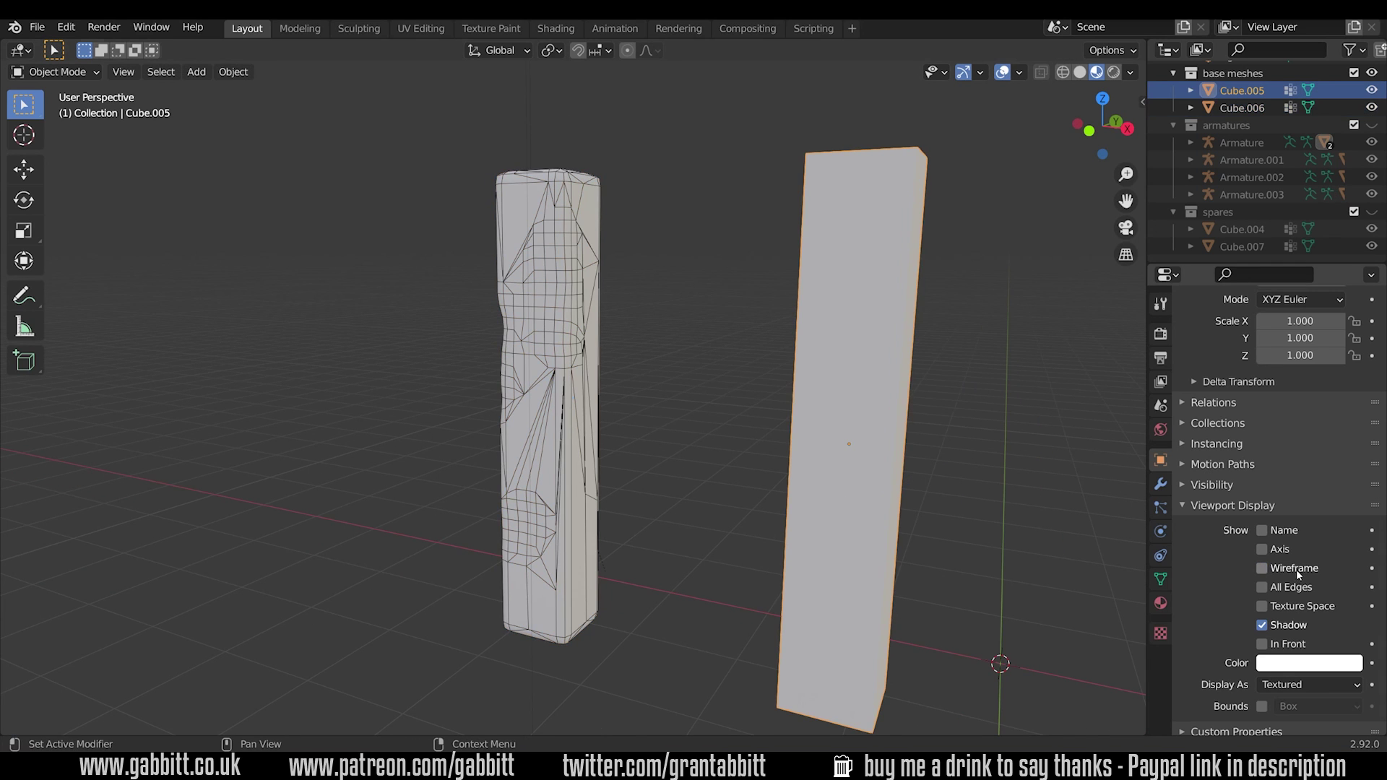
pyautogui.click(1262, 568)
pyautogui.moveTo(969, 545); pyautogui.dragTo(744, 527, button='middle')
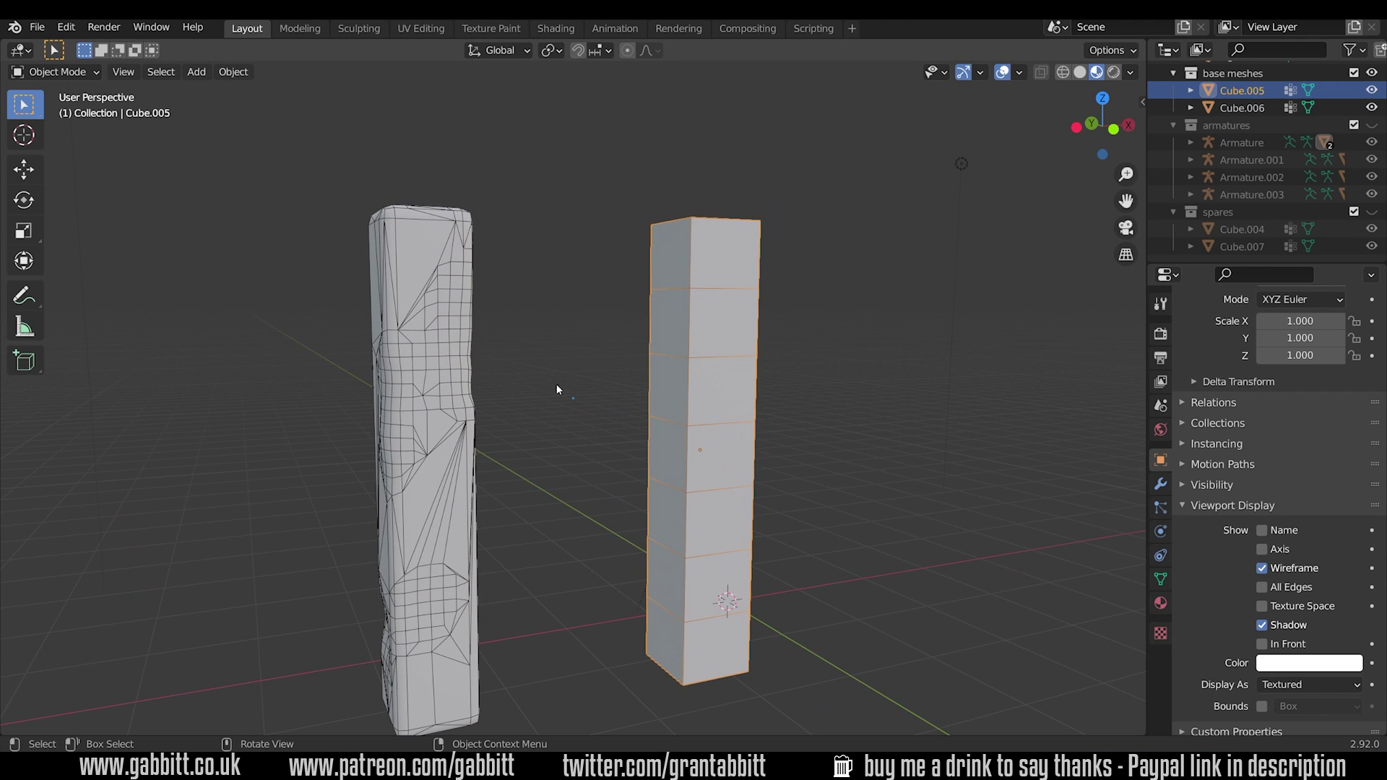
pyautogui.moveTo(675, 446); pyautogui.dragTo(769, 458, button='middle')
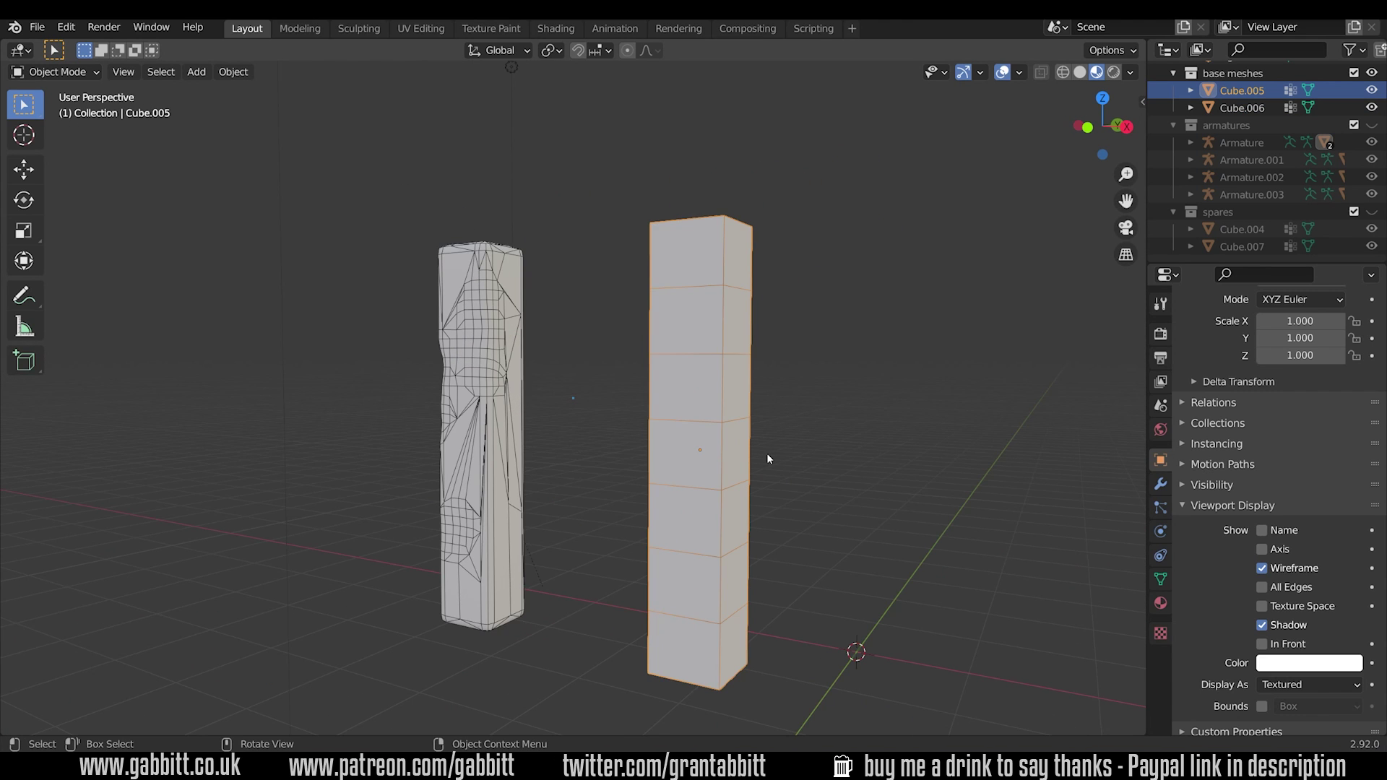
# Preview a horizontal loop cut around the middle of the straight-sided column without applying it.
pyautogui.press('Tab')
pyautogui.hotkey('ctrl', 'r')
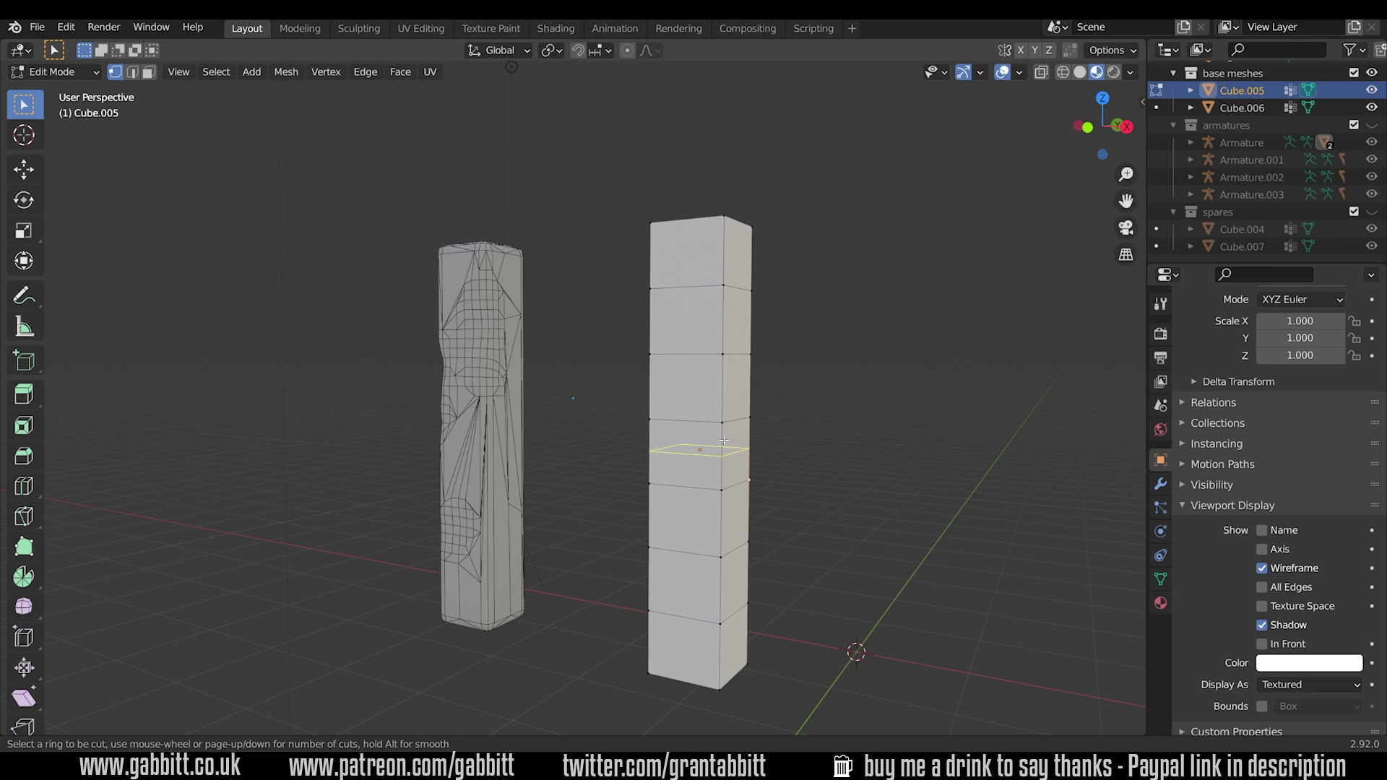
pyautogui.press('Escape')
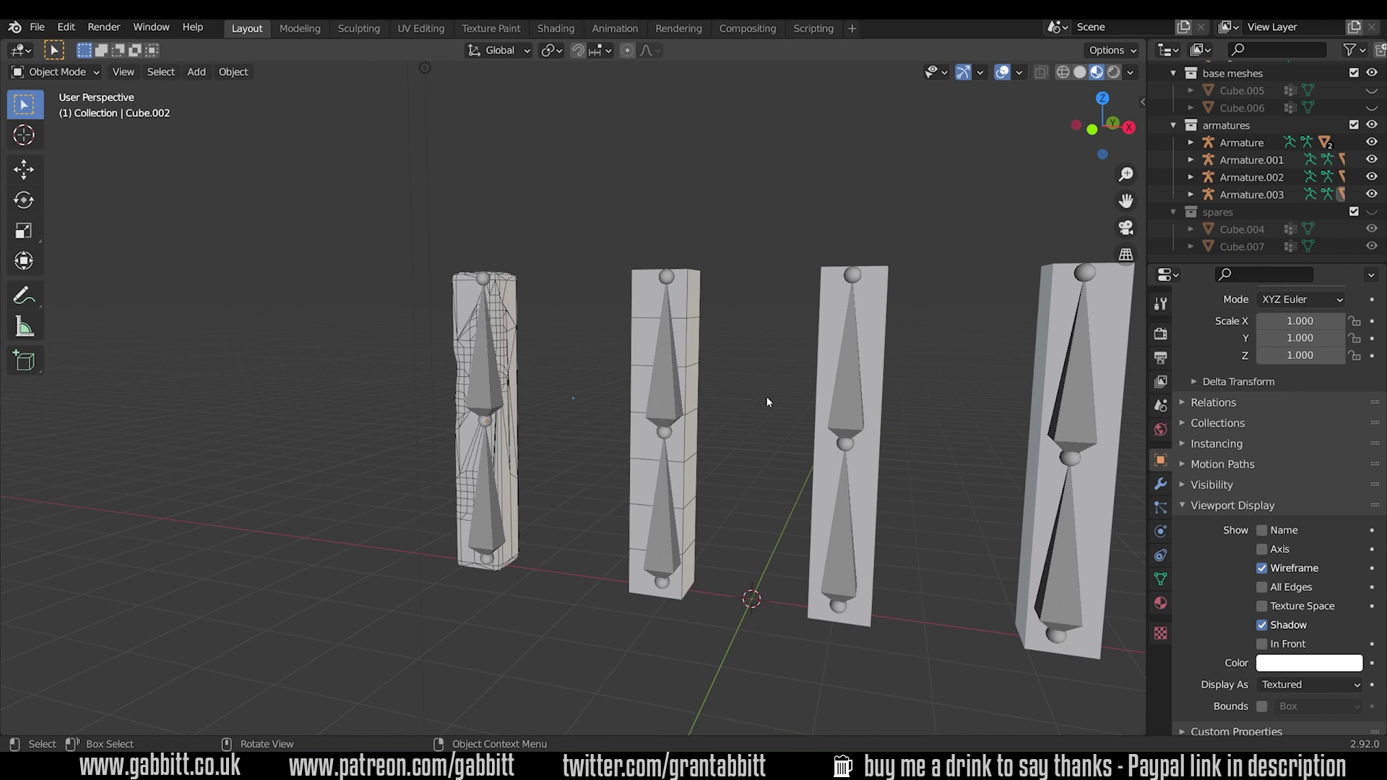
# Rotate the upper bone of the sculpted column's armature 47.3° about the global X axis in Pose Mode.
pyautogui.click(483, 409)
pyautogui.hotkey('ctrl', 'Tab')
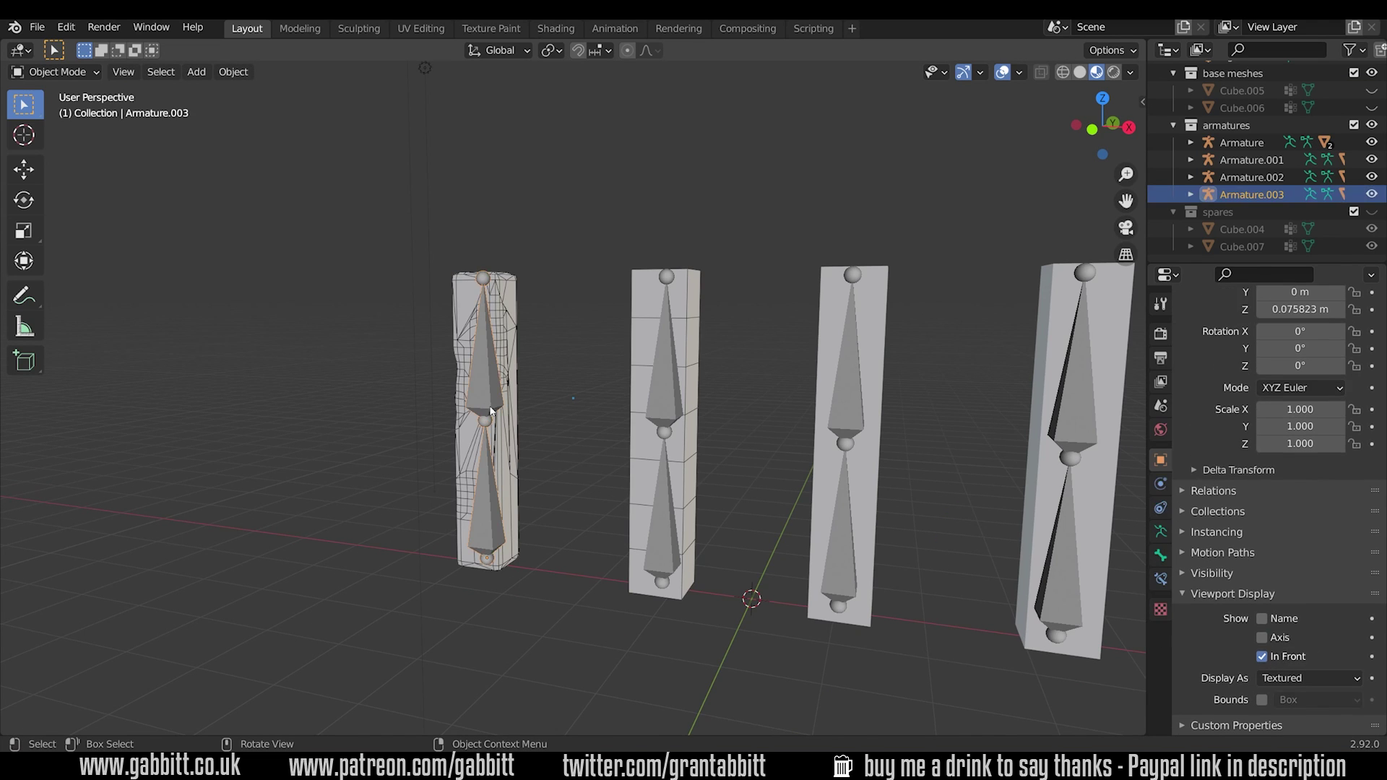
pyautogui.click(536, 411)
pyautogui.press('r')
pyautogui.press('x')
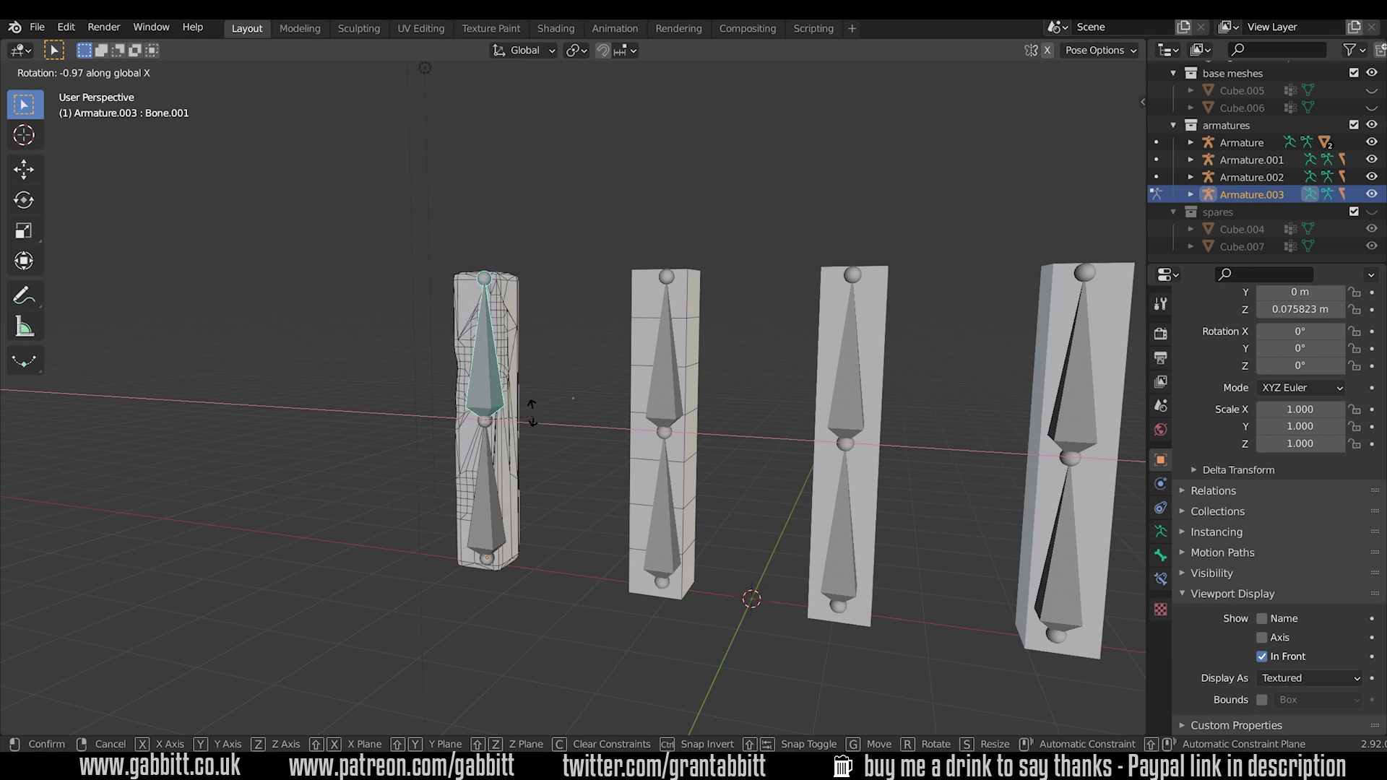
pyautogui.click(519, 385)
# Inspect the sculpted column's bend with the viewport overlays hidden, and restore the overlays.
pyautogui.moveTo(519, 384); pyautogui.dragTo(479, 435, button='middle')
pyautogui.click(1002, 72)
pyautogui.moveTo(592, 405); pyautogui.dragTo(443, 498, button='middle')
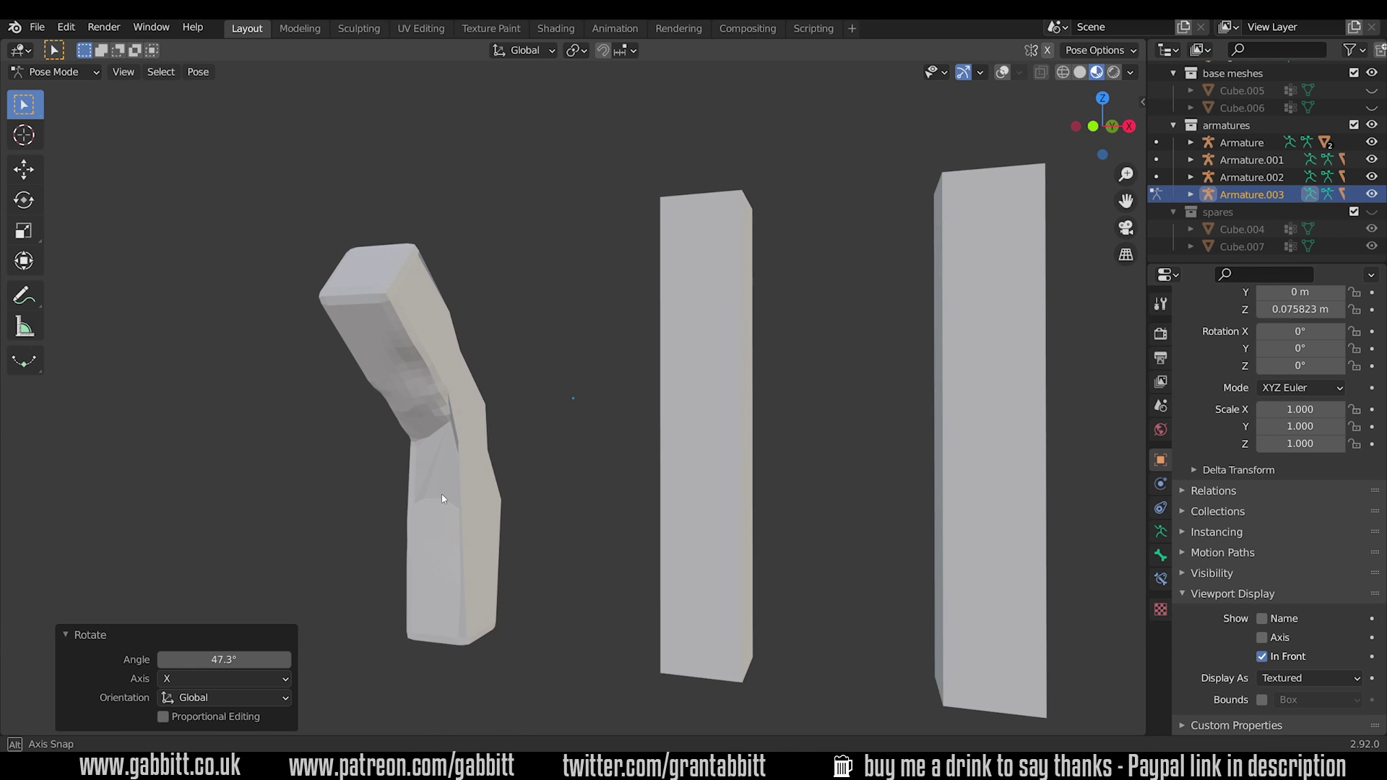
pyautogui.click(1003, 72)
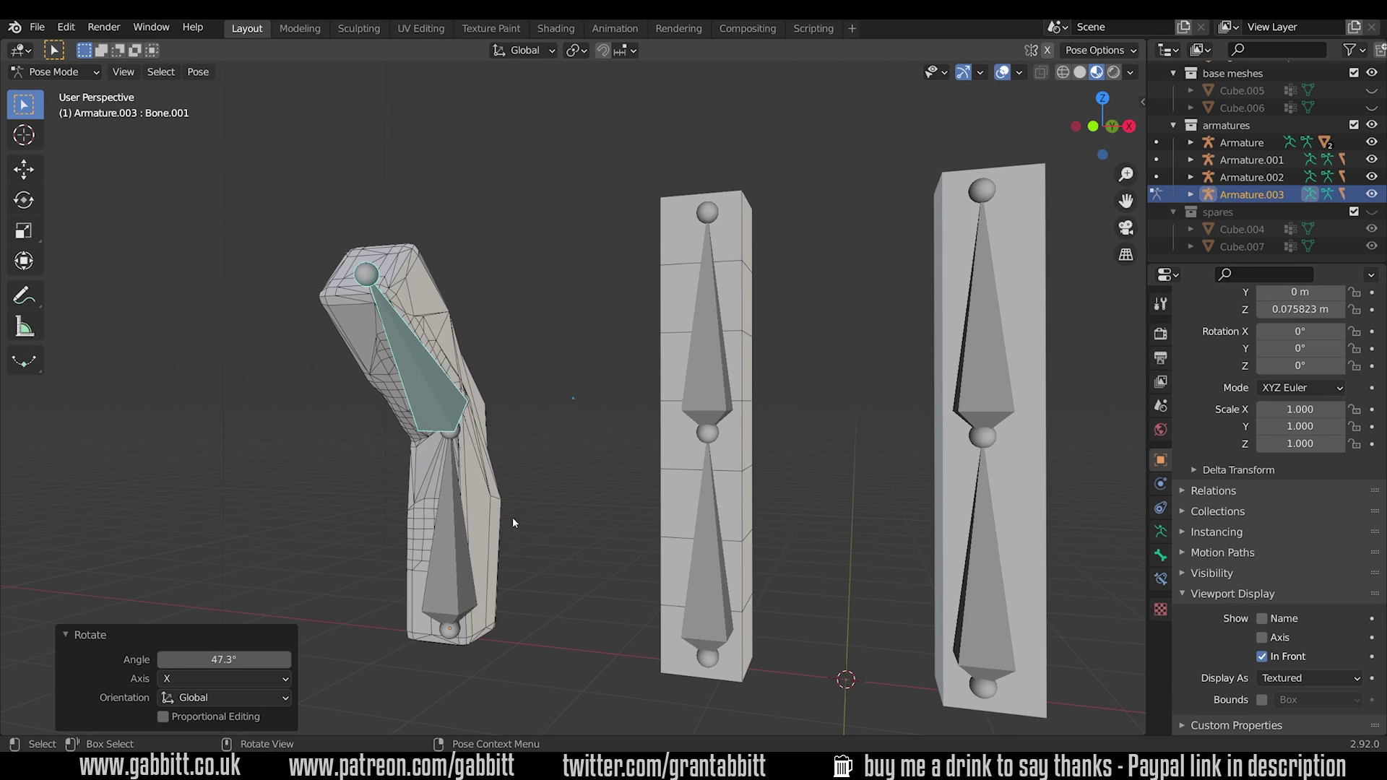
# Rotate the upper bone of the evenly divided column's armature 48.8° about the global X axis in Pose Mode.
pyautogui.hotkey('ctrl', 'Tab')
pyautogui.click(701, 388)
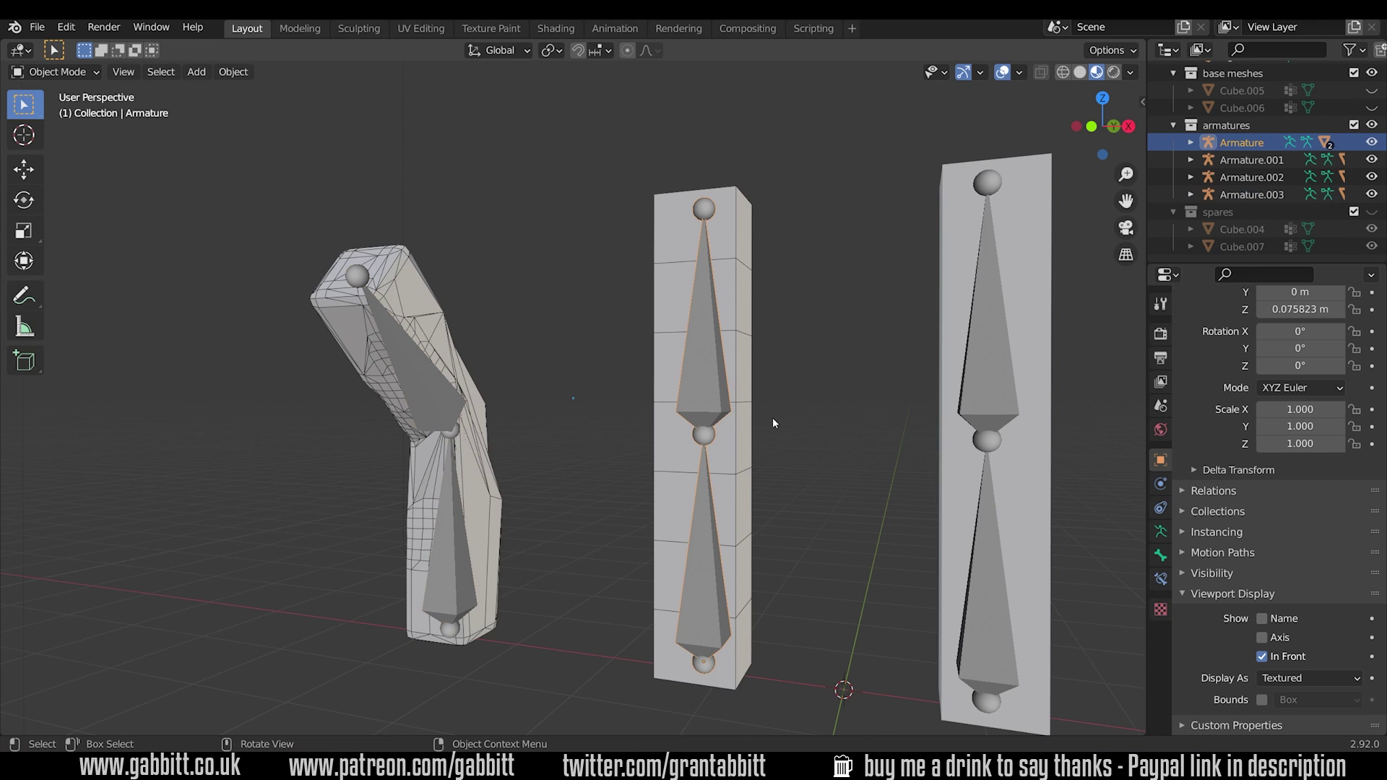
pyautogui.hotkey('ctrl', 'Tab')
pyautogui.click(721, 409)
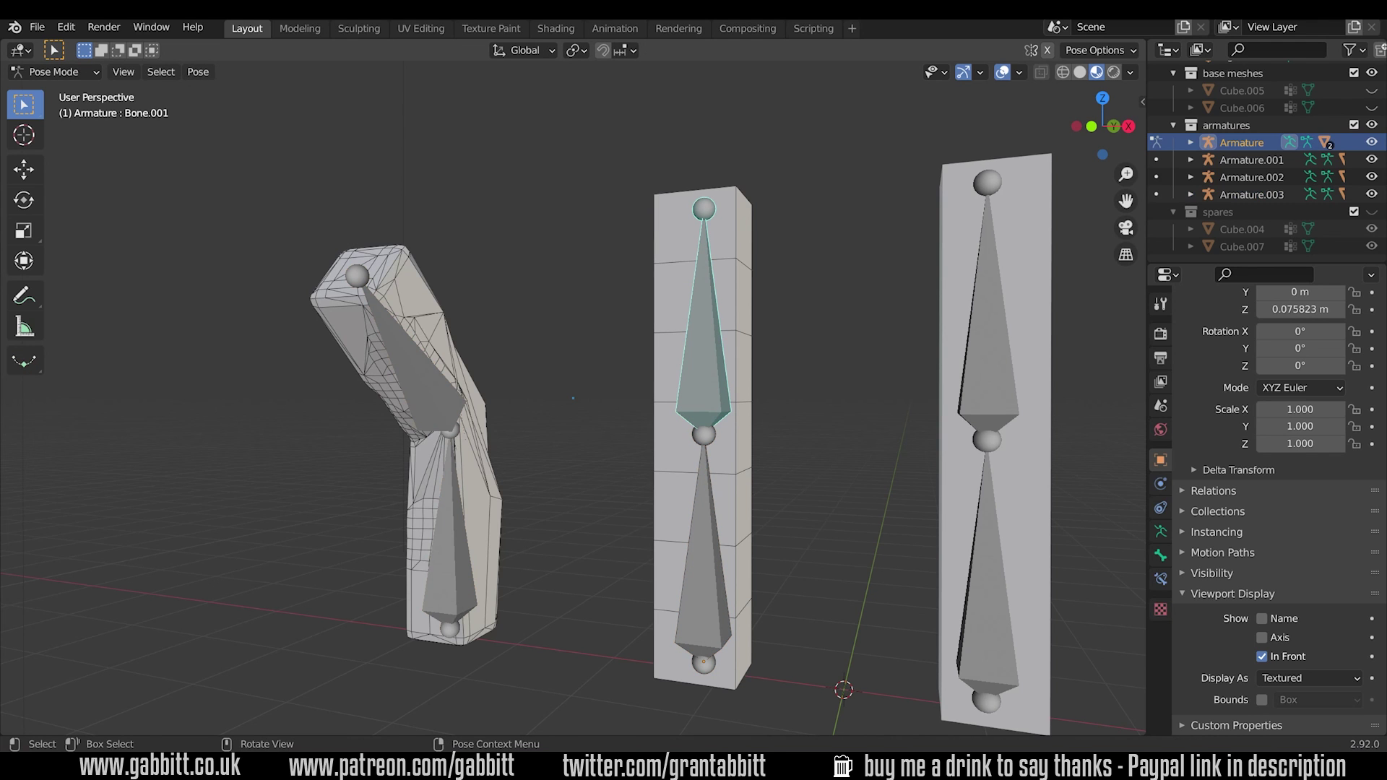
pyautogui.press('r')
pyautogui.press('x')
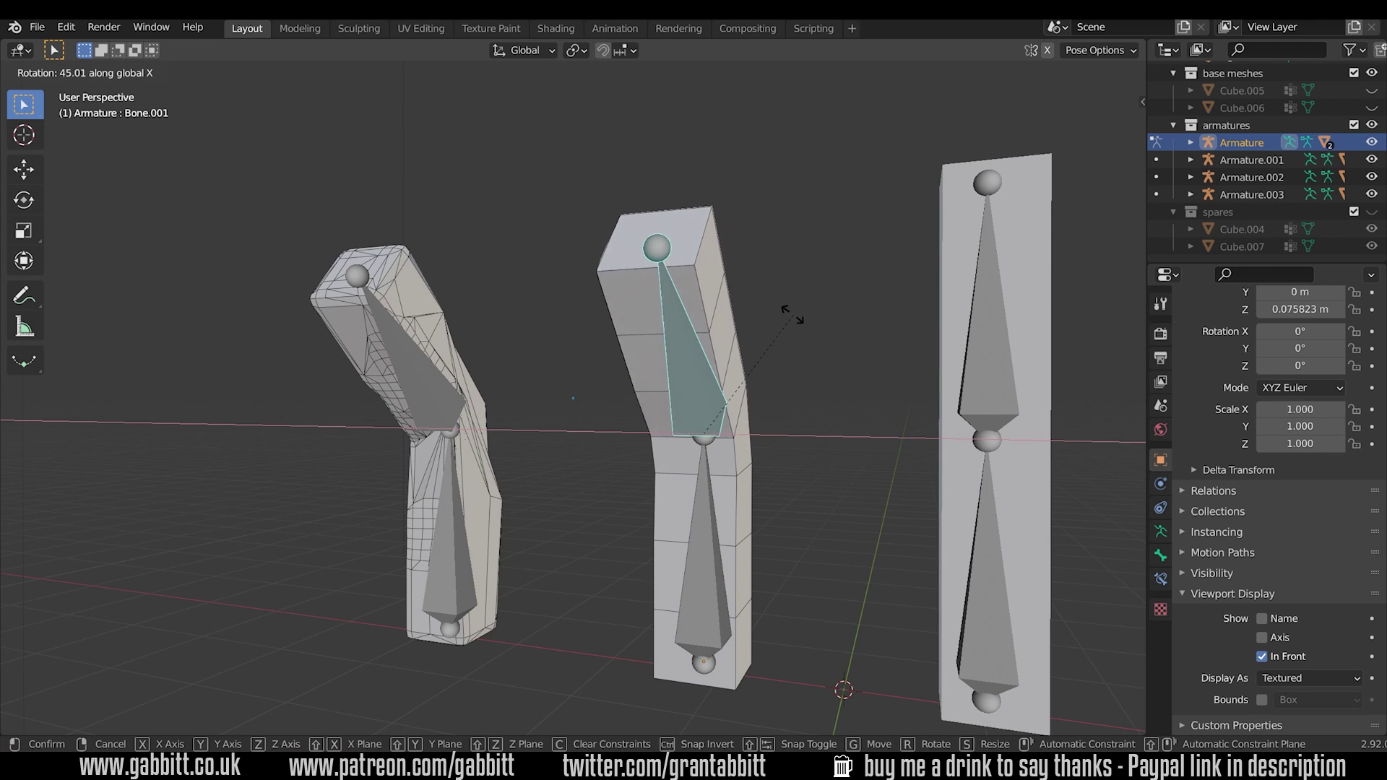
pyautogui.click(792, 313)
# Compare the bends of both posed columns with the viewport overlays hidden, and bring the overlays back.
pyautogui.moveTo(805, 463); pyautogui.dragTo(706, 413, button='middle')
pyautogui.hotkey('shift', 'alt', 'z')
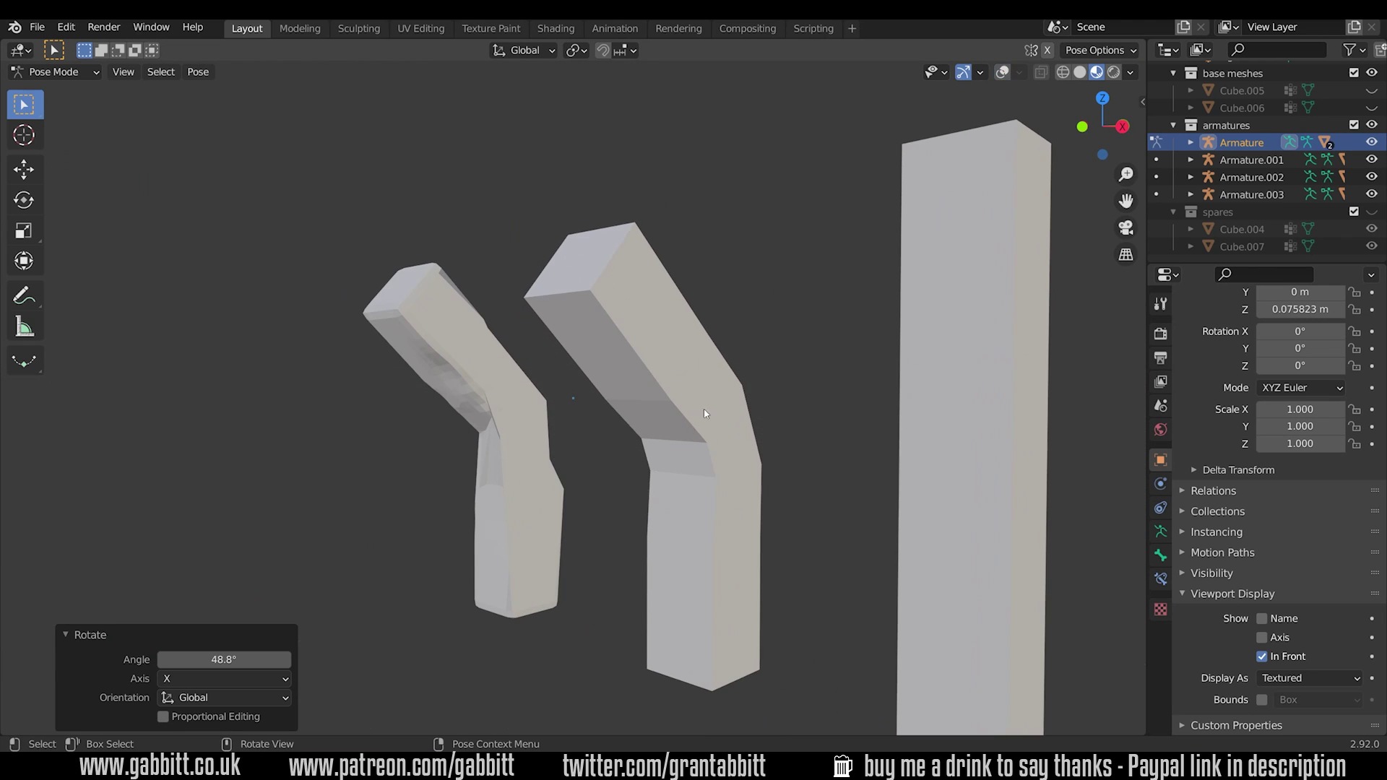
pyautogui.moveTo(673, 478); pyautogui.dragTo(600, 489, button='middle')
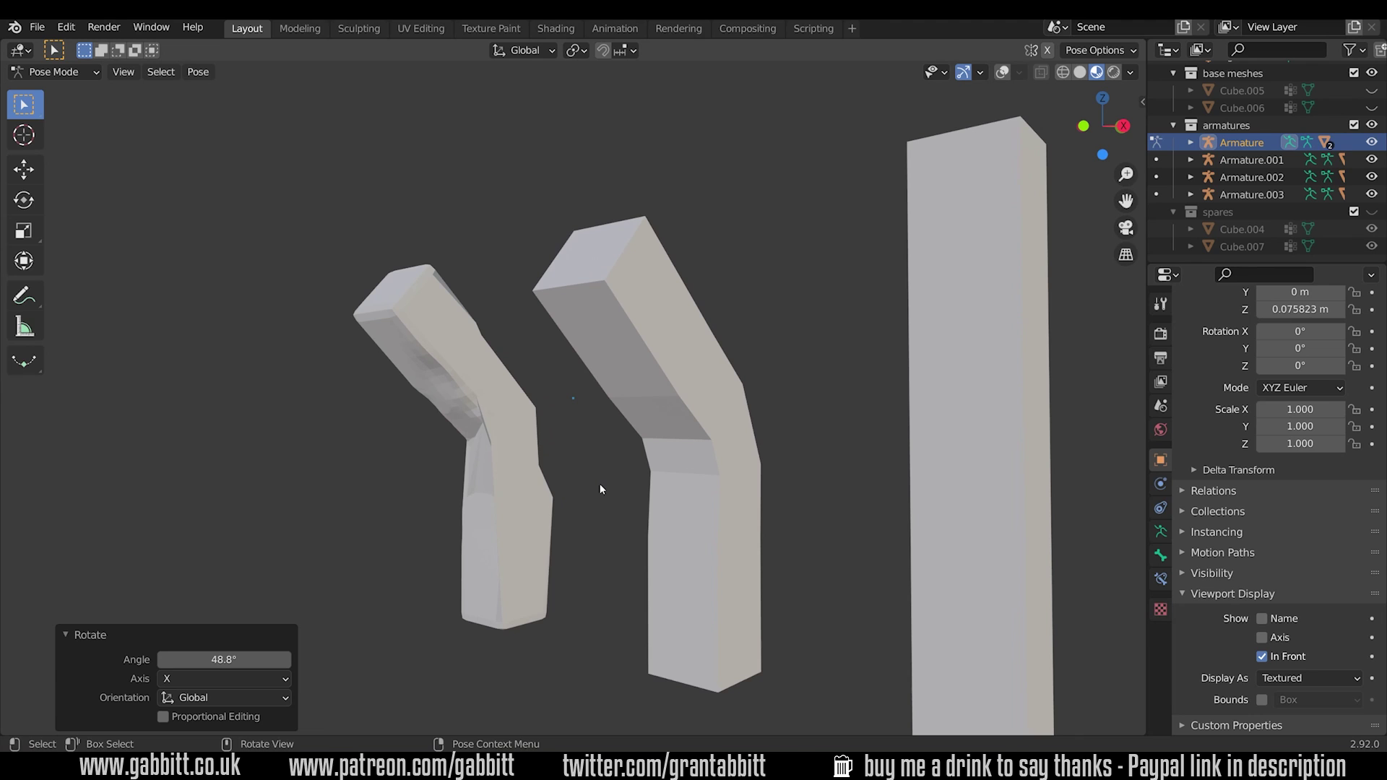
pyautogui.click(1002, 71)
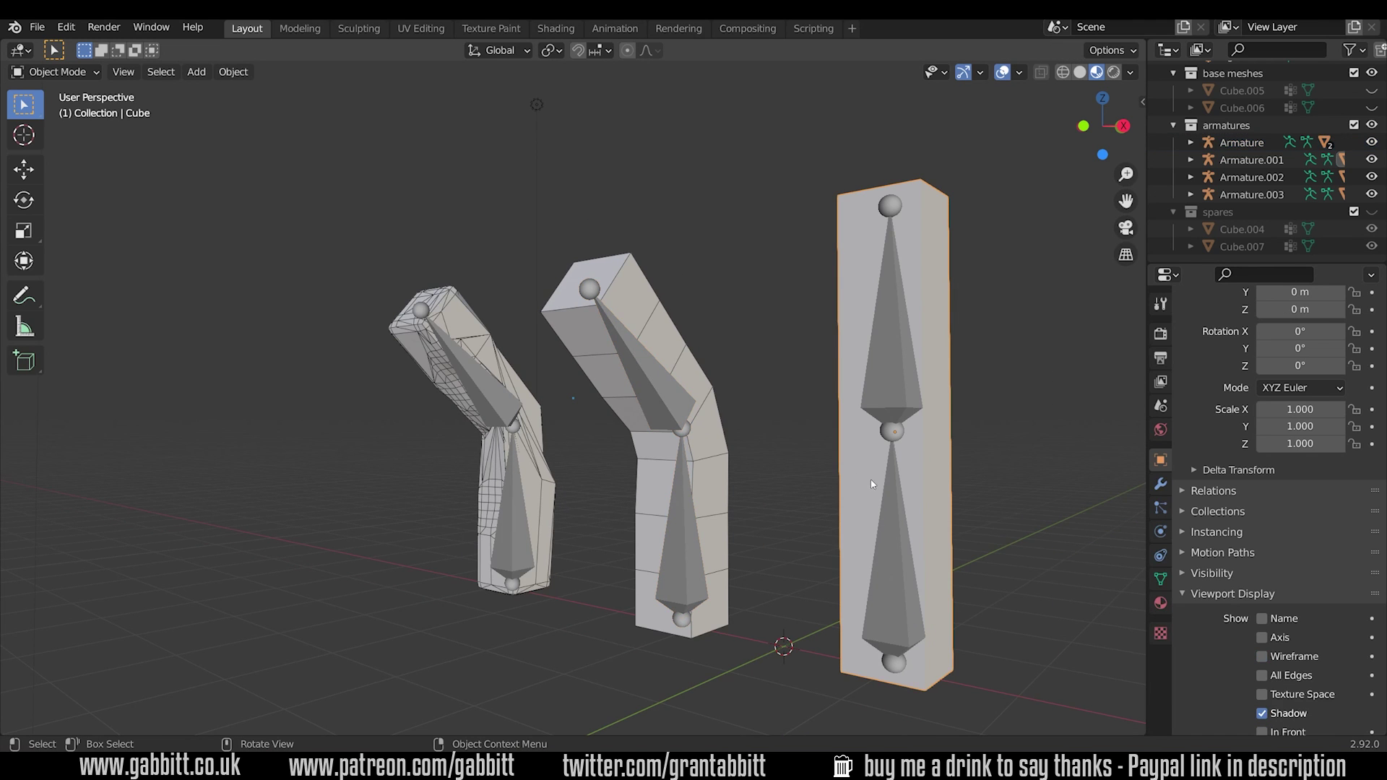
# Show the third column's wireframe and rotate its armature's upper bone 48.1° about the global X axis in Pose Mode.
pyautogui.click(1264, 657)
pyautogui.keyDown('shift'); pyautogui.moveTo(1065, 565); pyautogui.dragTo(844, 465, button='middle'); pyautogui.keyUp('shift')
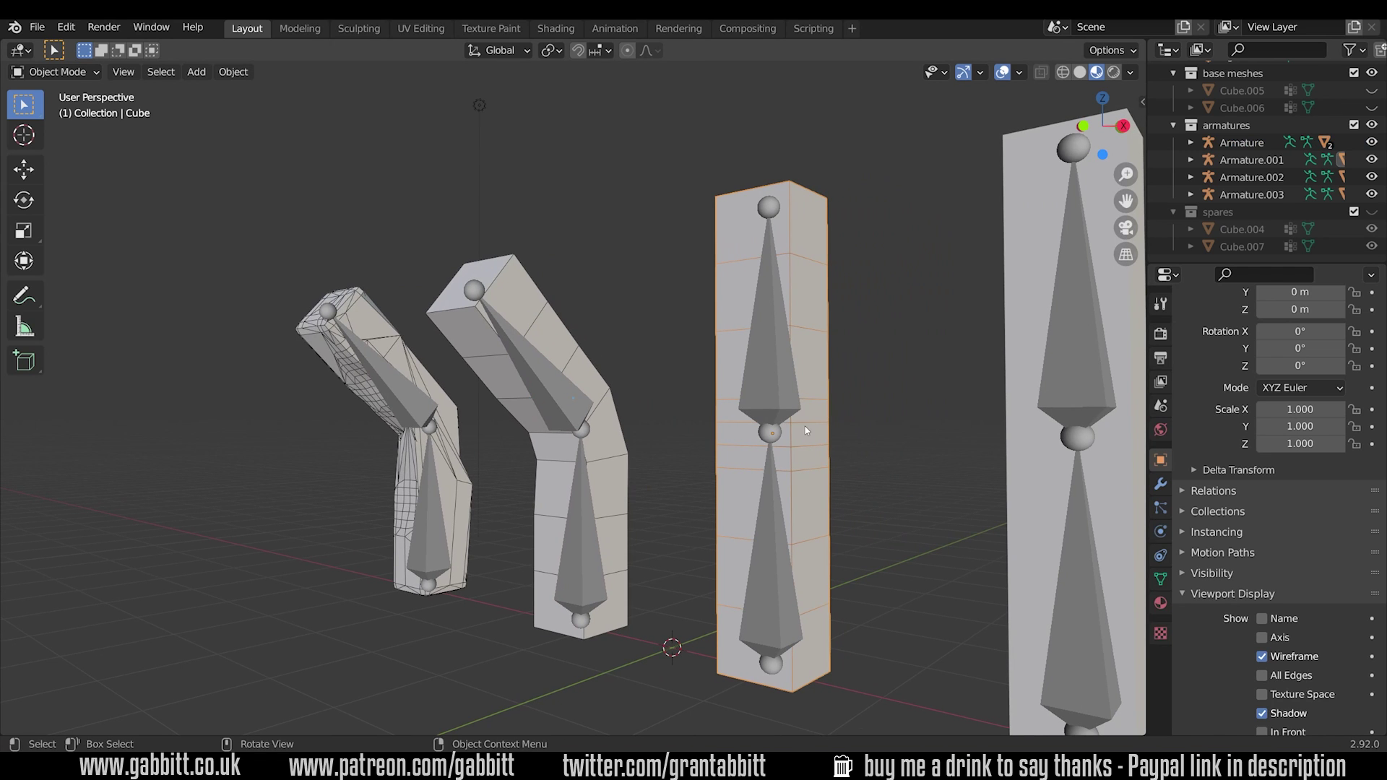
pyautogui.click(776, 402)
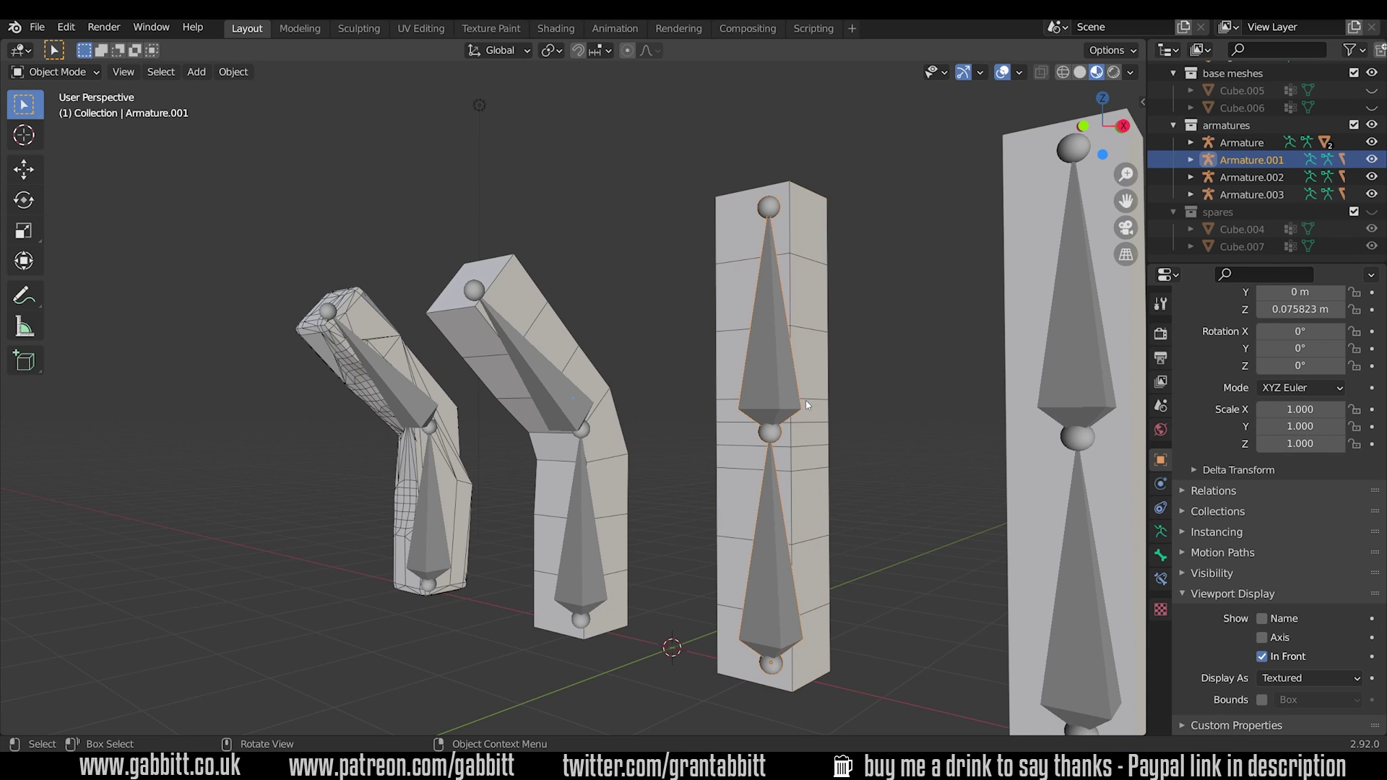
pyautogui.hotkey('ctrl', 'Tab')
pyautogui.click(775, 402)
pyautogui.press('r')
pyautogui.press('x')
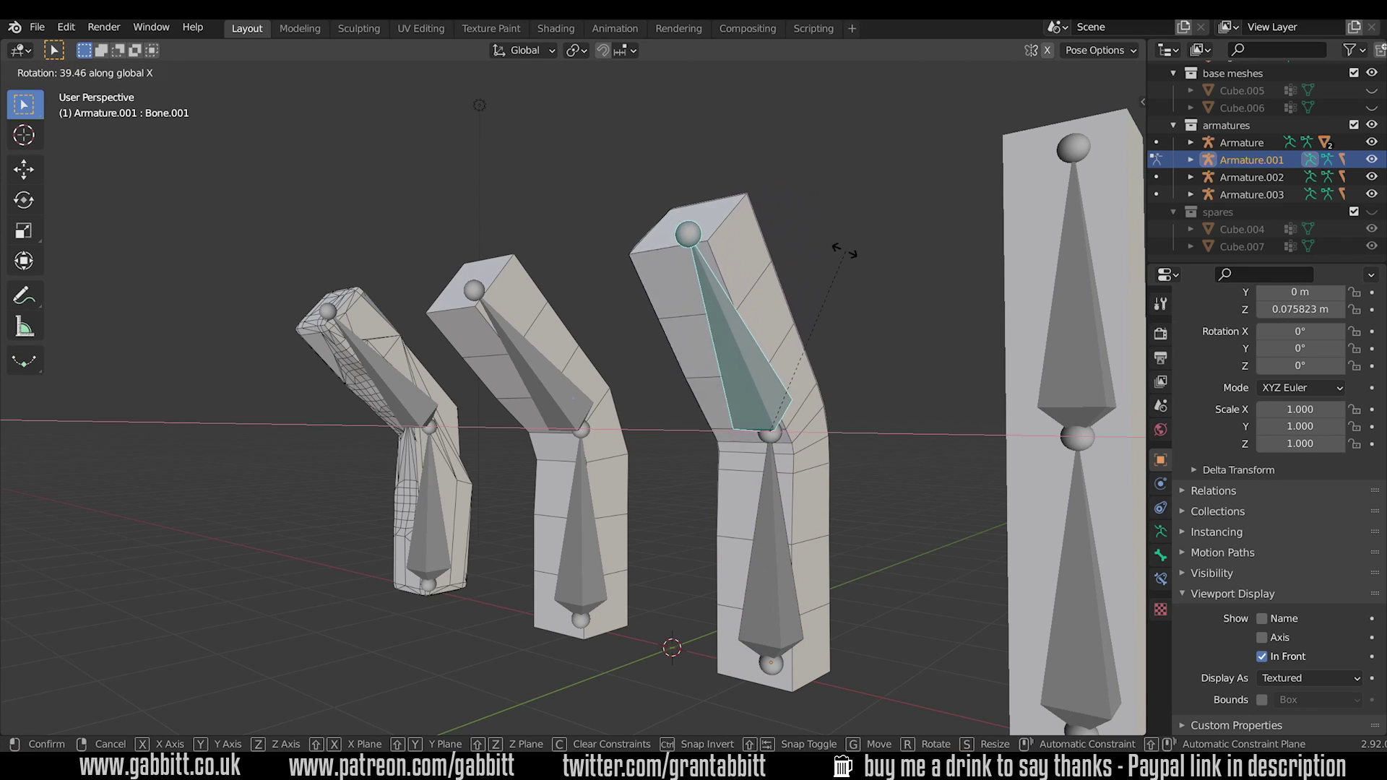
pyautogui.click(846, 378)
# Examine the third column's bend beside the first two with the viewport overlays hidden, and restore the overlays.
pyautogui.moveTo(847, 378); pyautogui.dragTo(798, 417, button='middle')
pyautogui.click(1003, 71)
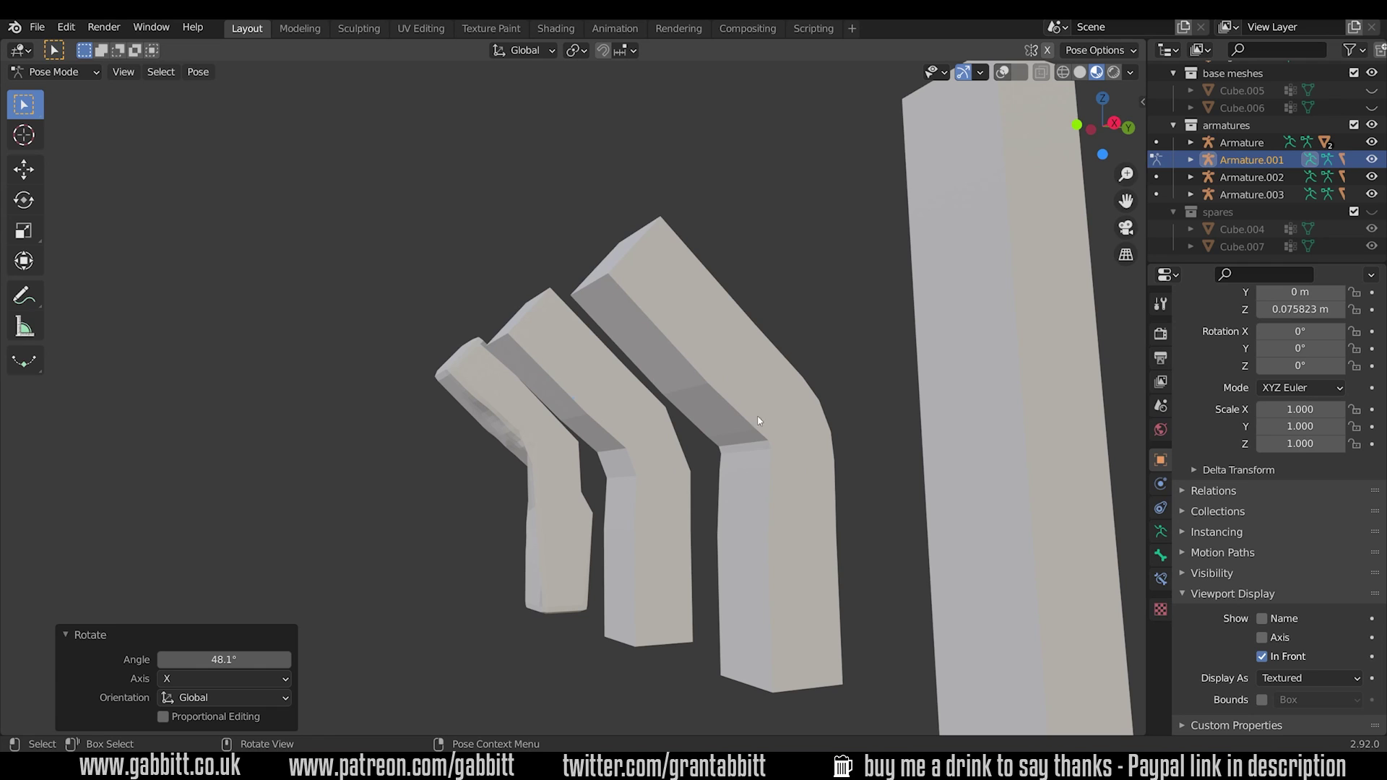
pyautogui.hotkey('shift', 'alt', 'z')
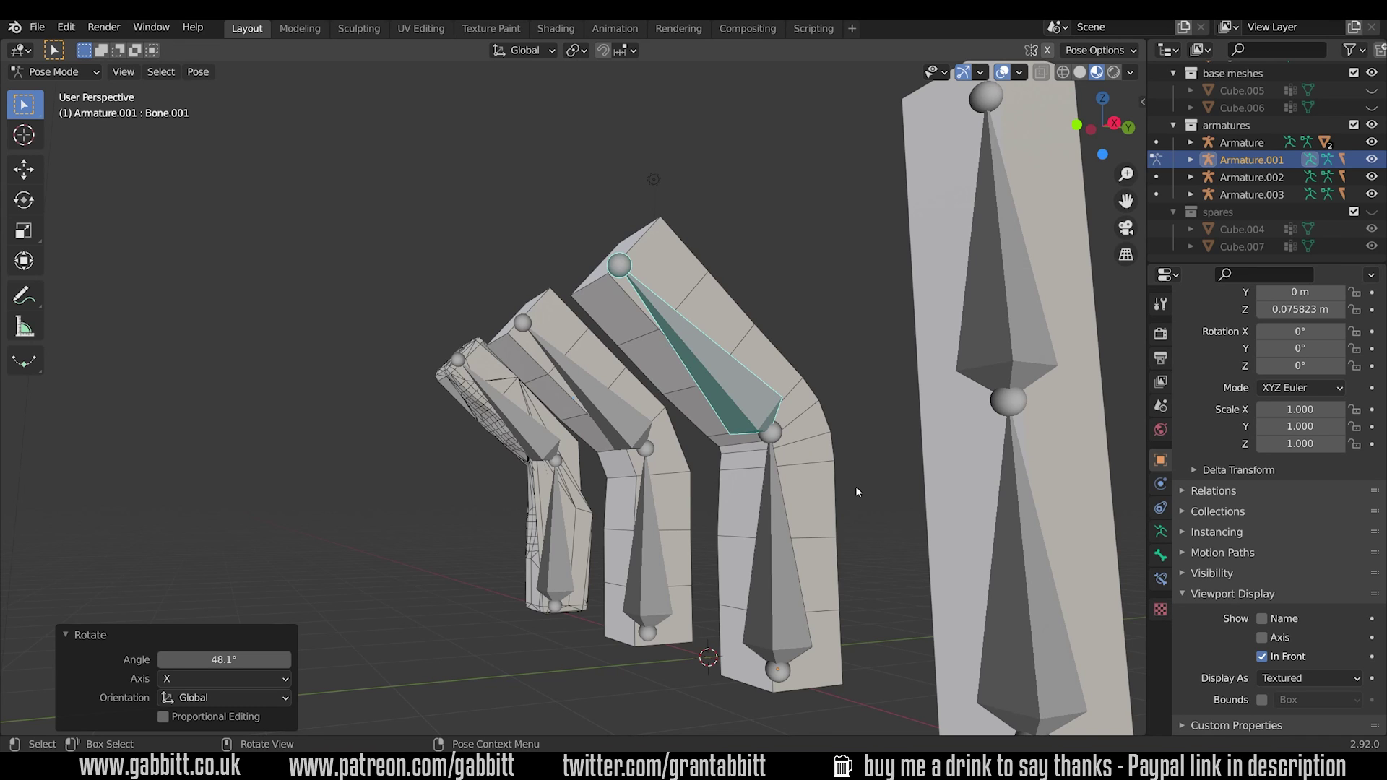
# Show the fourth column's wireframe and rotate its armature's upper bone 53.3° about the global X axis in Pose Mode.
pyautogui.keyDown('shift'); pyautogui.moveTo(937, 498); pyautogui.dragTo(861, 472, button='middle'); pyautogui.keyUp('shift')
pyautogui.hotkey('ctrl', 'Tab')
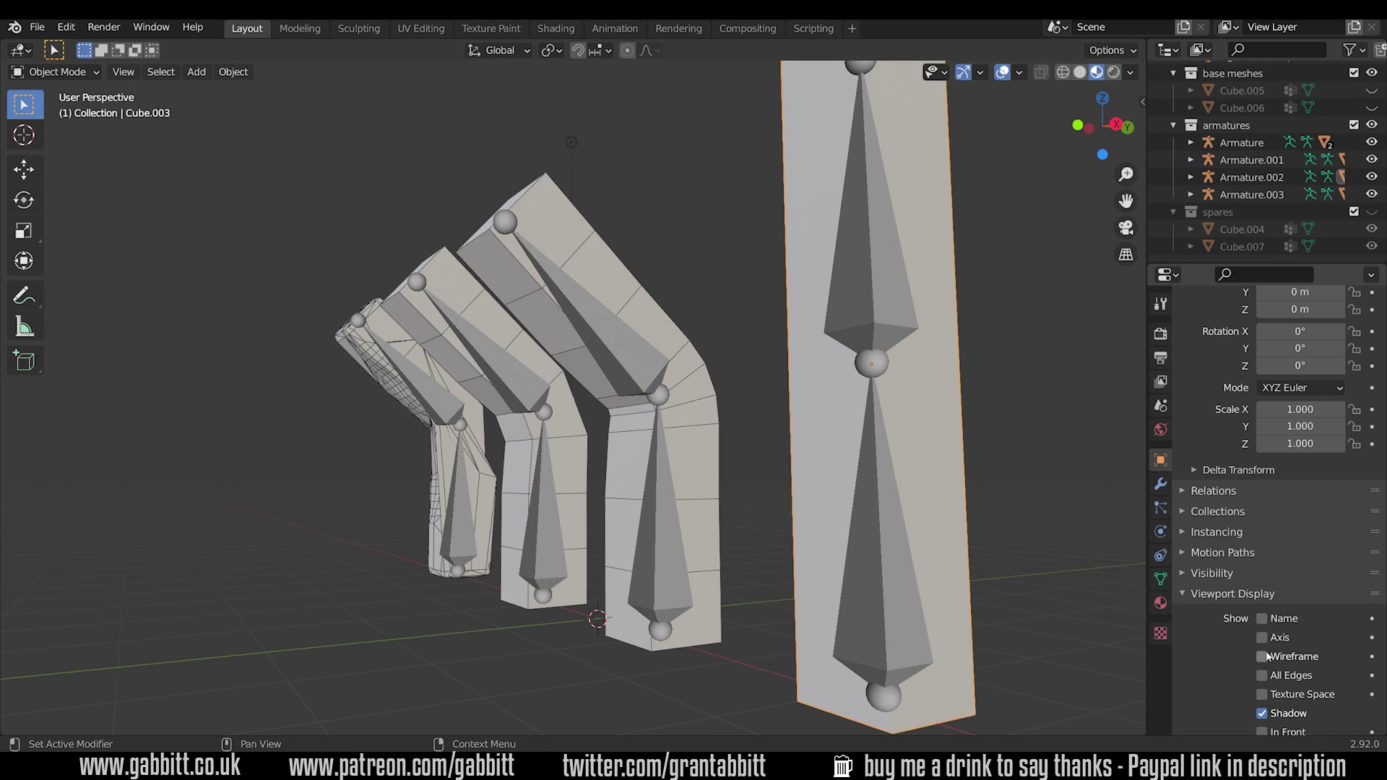
pyautogui.click(927, 334)
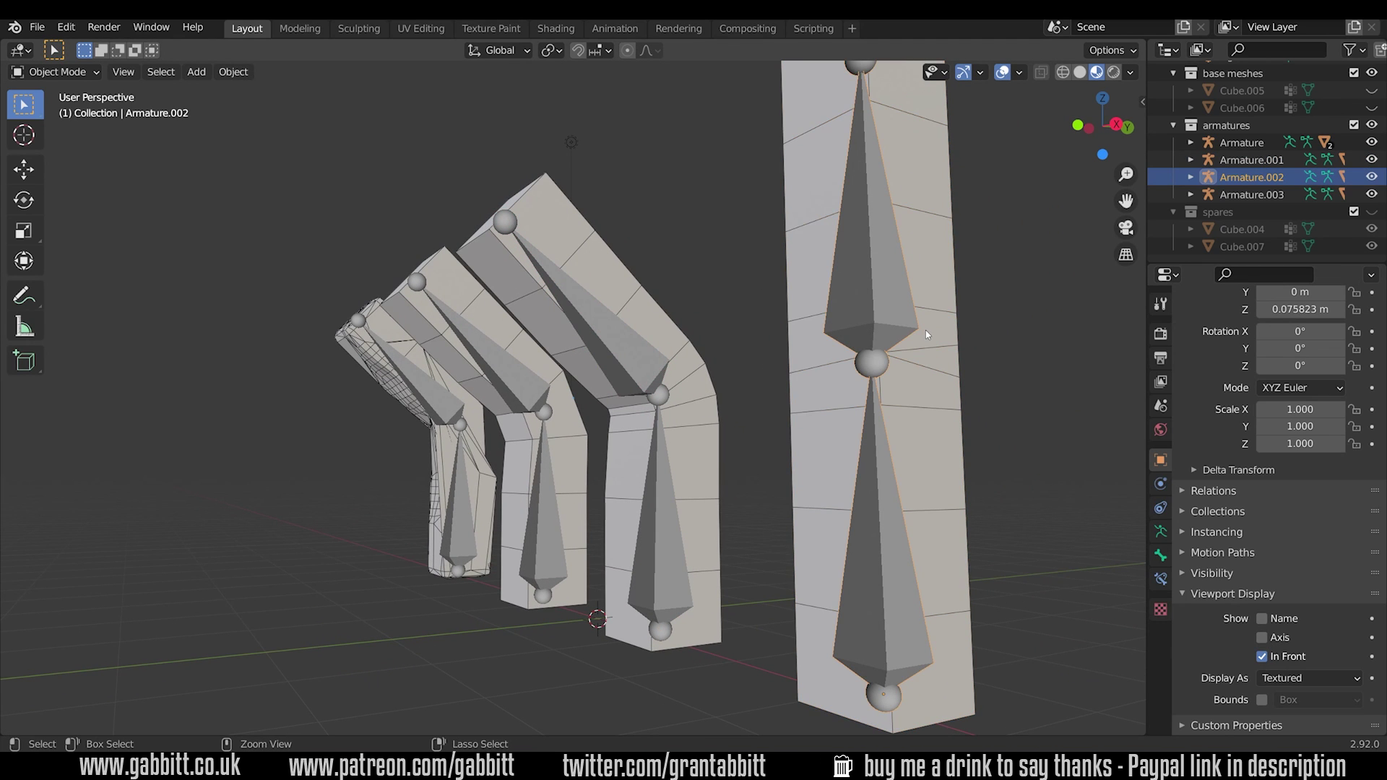
pyautogui.hotkey('ctrl', 'Tab')
pyautogui.click(915, 332)
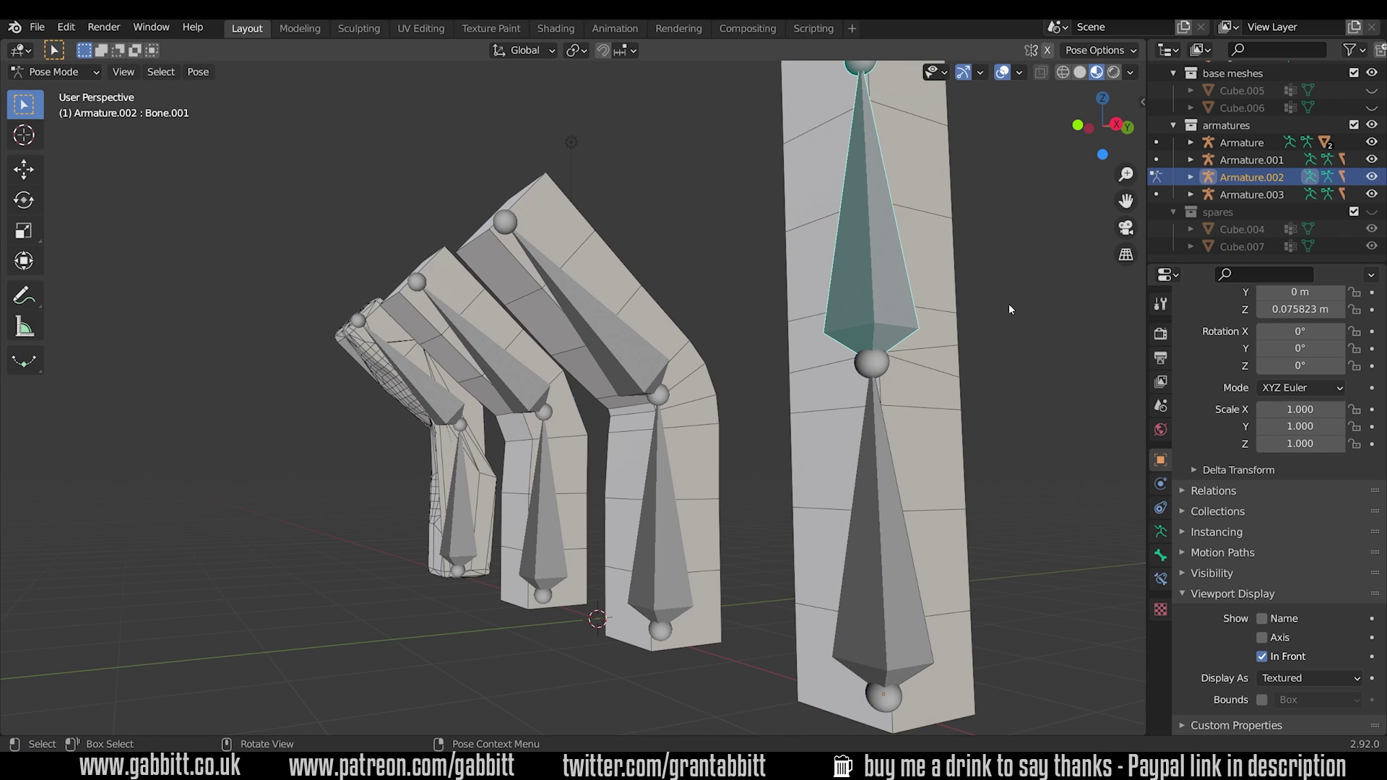
pyautogui.press('r')
pyautogui.press('x')
pyautogui.click(957, 280)
# Compare the bends of all four posed columns with the viewport overlays hidden.
pyautogui.moveTo(958, 286); pyautogui.dragTo(992, 289, button='middle')
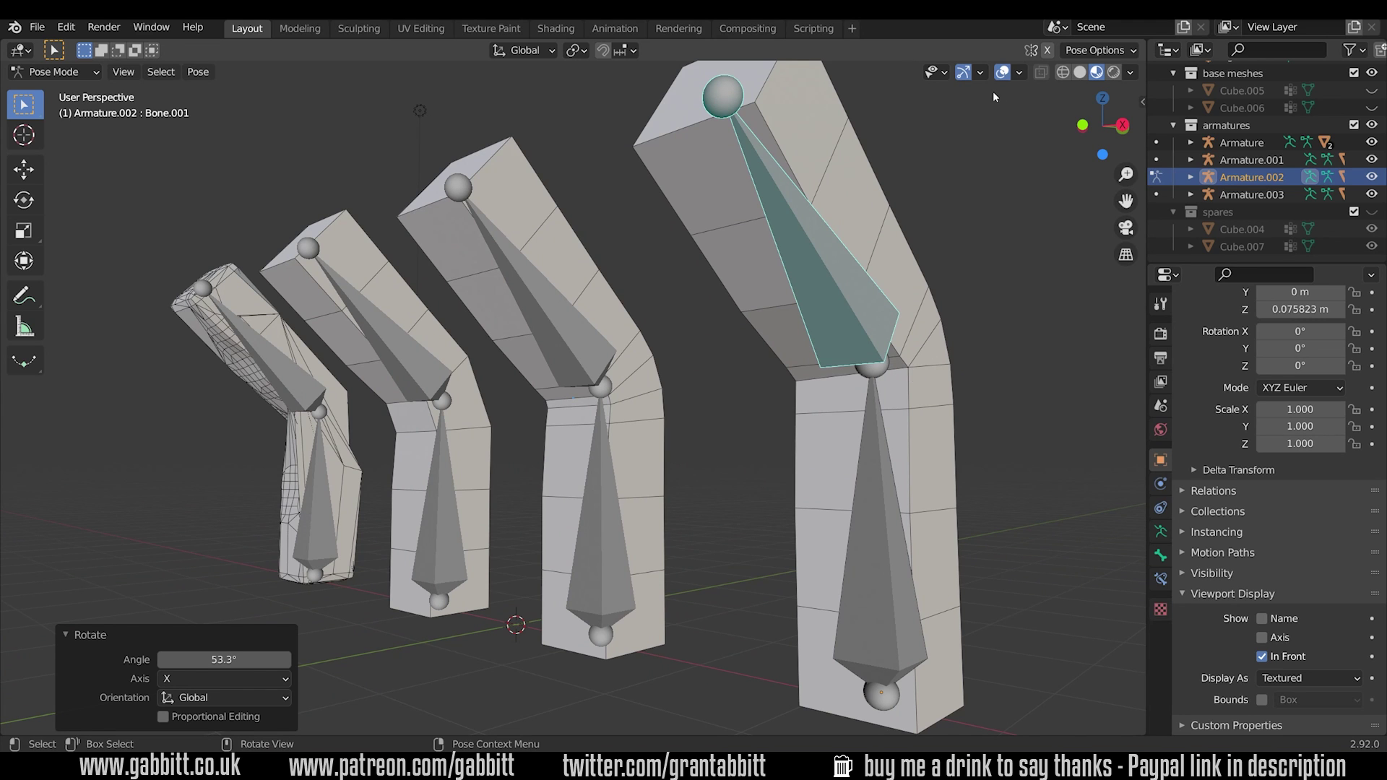
pyautogui.click(1003, 71)
pyautogui.moveTo(992, 313); pyautogui.dragTo(682, 409, button='middle')
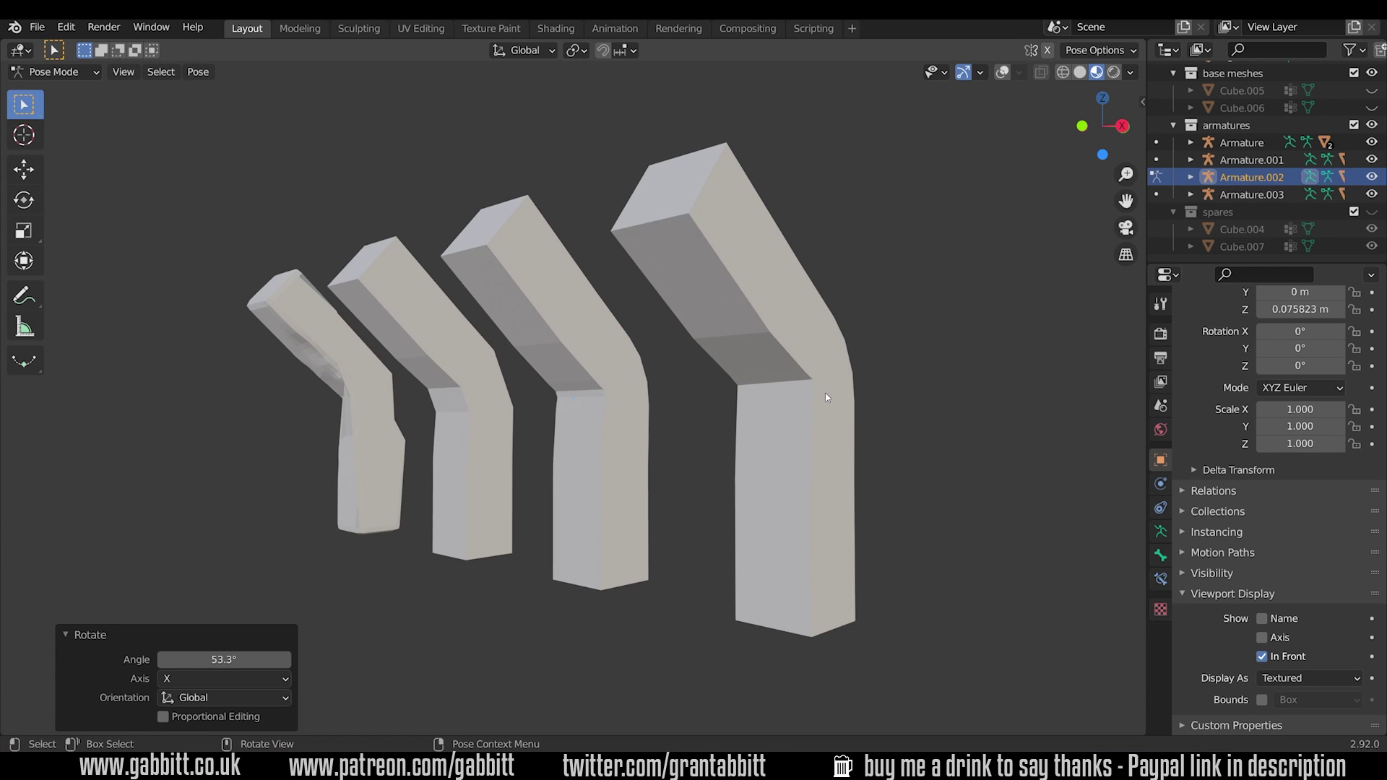
# Rotate the fourth column's upper bone back upright about the global X axis and hide its armature in Object Mode.
pyautogui.press('r')
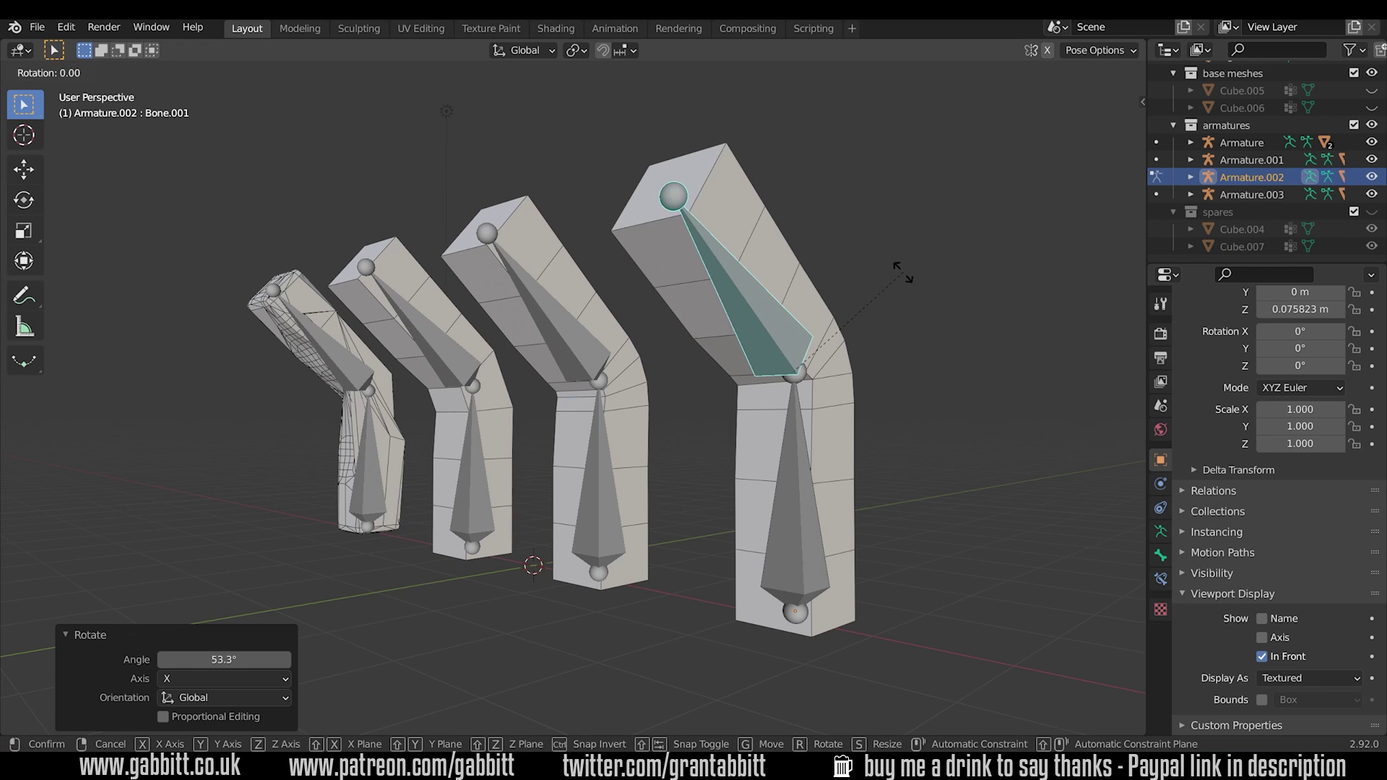
pyautogui.press('x')
pyautogui.click(914, 378)
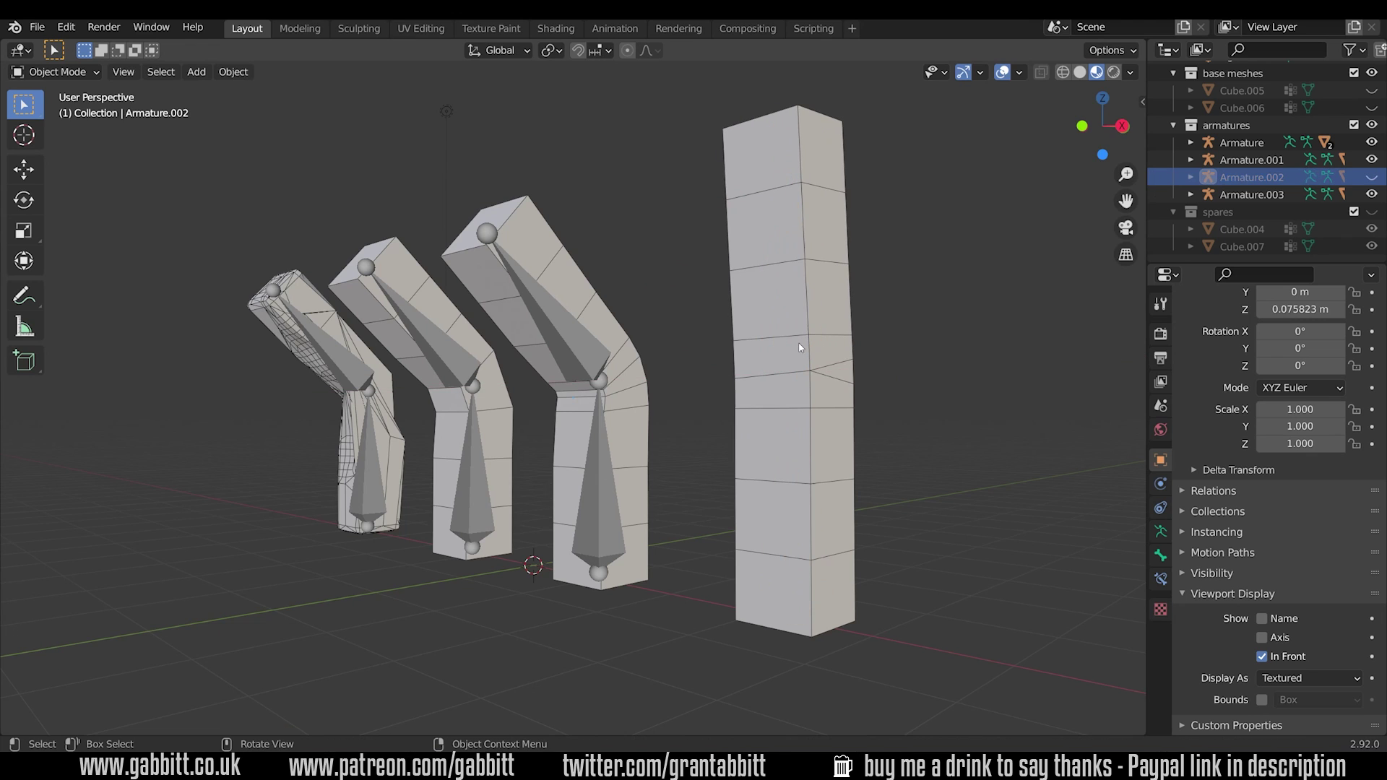
# Examine the edge loops around the fourth column's bend area on the front, side and back faces.
pyautogui.moveTo(842, 383); pyautogui.dragTo(824, 404, button='middle')
pyautogui.scroll(5, 821, 402)
pyautogui.moveTo(993, 403); pyautogui.dragTo(772, 406, button='middle')
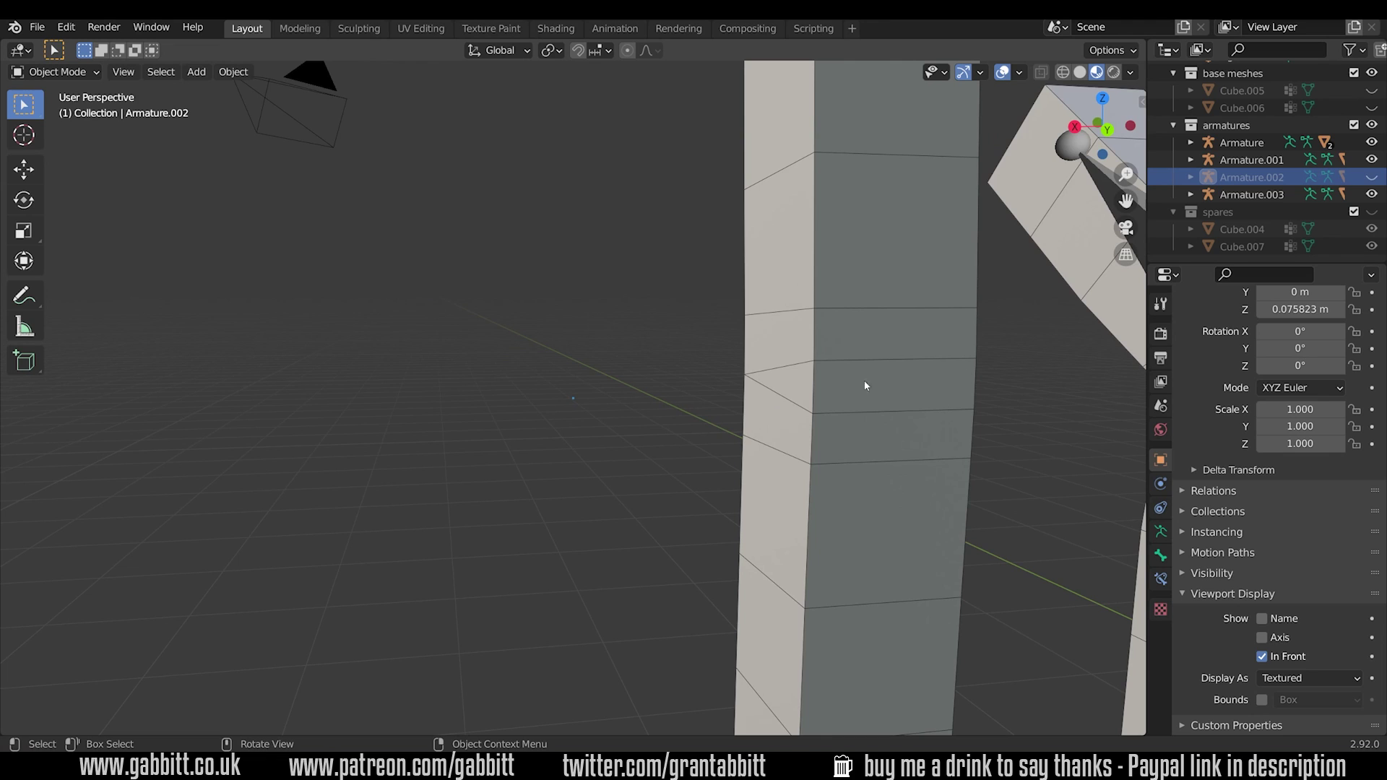
pyautogui.moveTo(882, 390); pyautogui.dragTo(841, 380, button='middle')
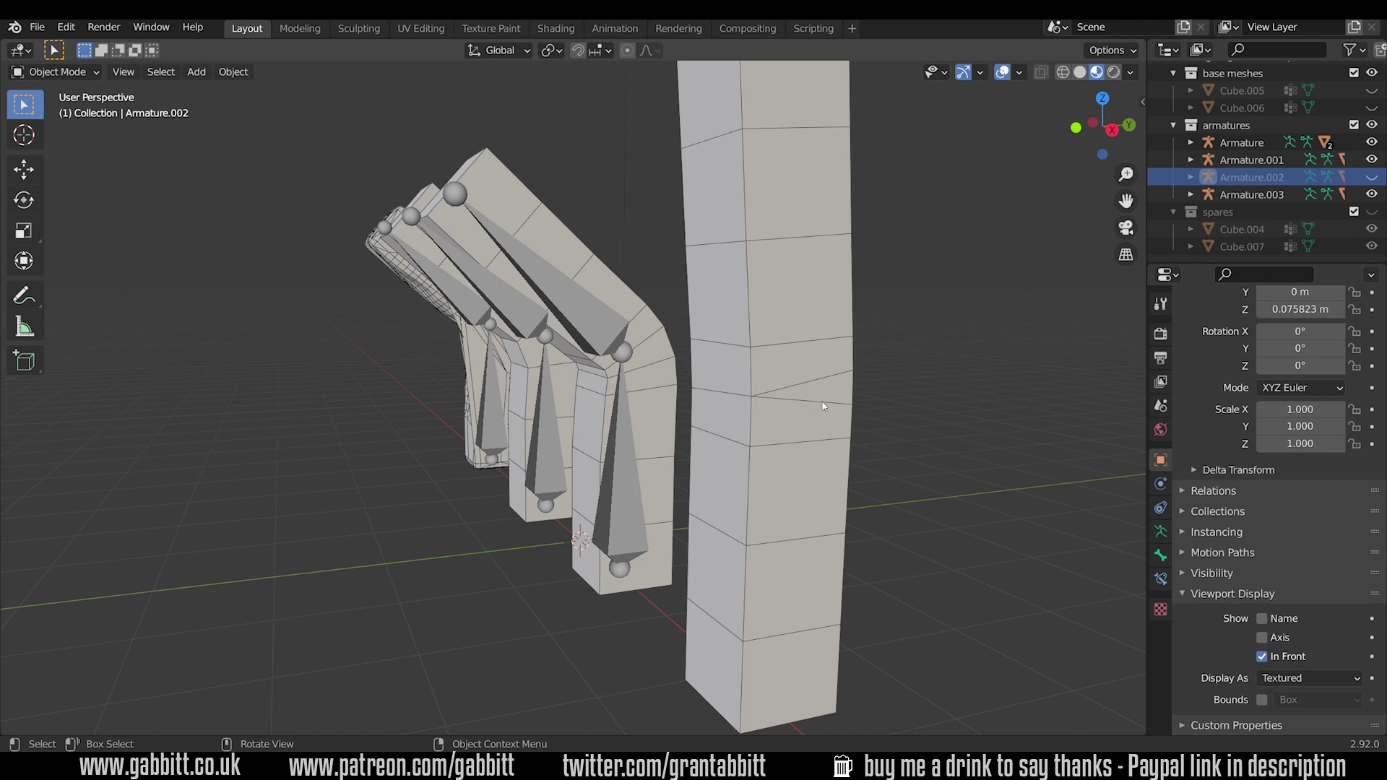
pyautogui.moveTo(881, 412); pyautogui.dragTo(764, 378, button='middle')
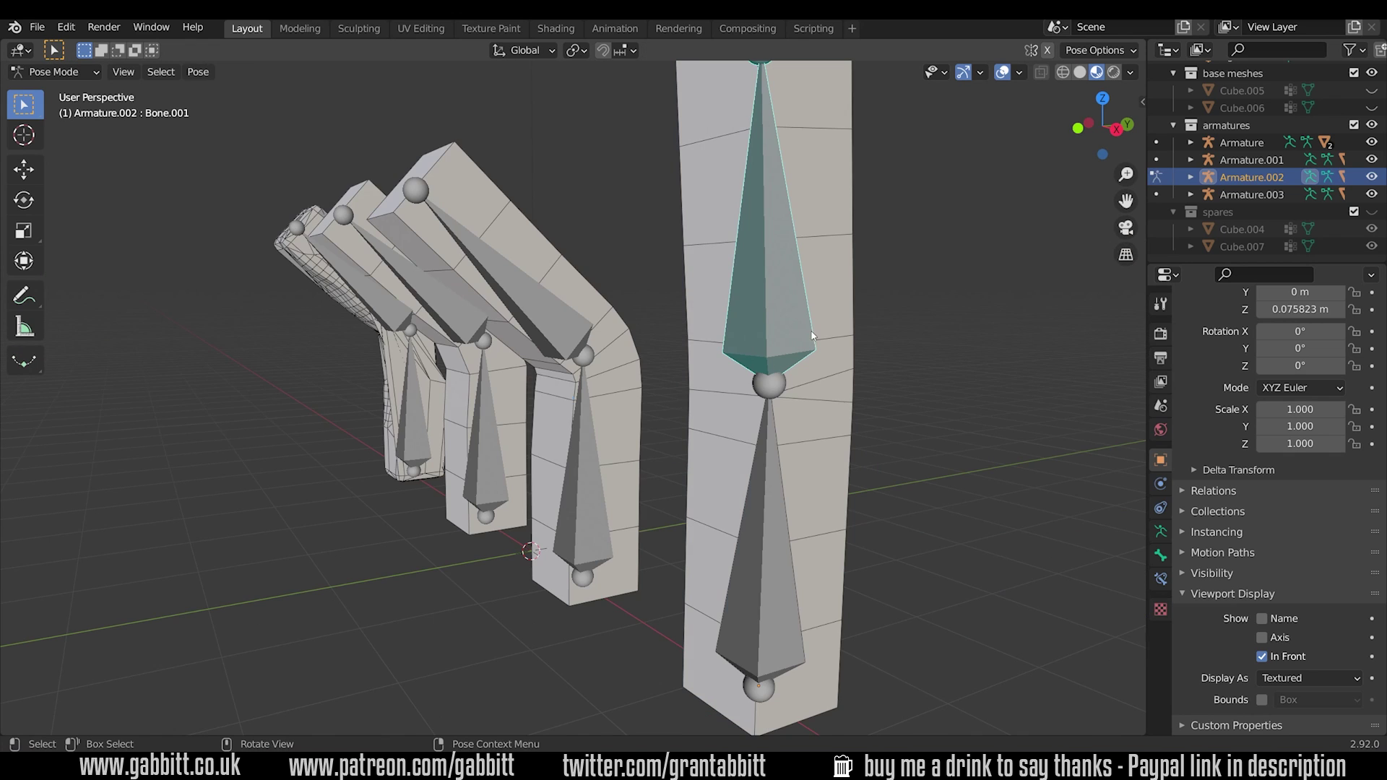
# Rotate the upper bone of the fourth column's armature 51.6° about the global X axis.
pyautogui.press('r')
pyautogui.press('x')
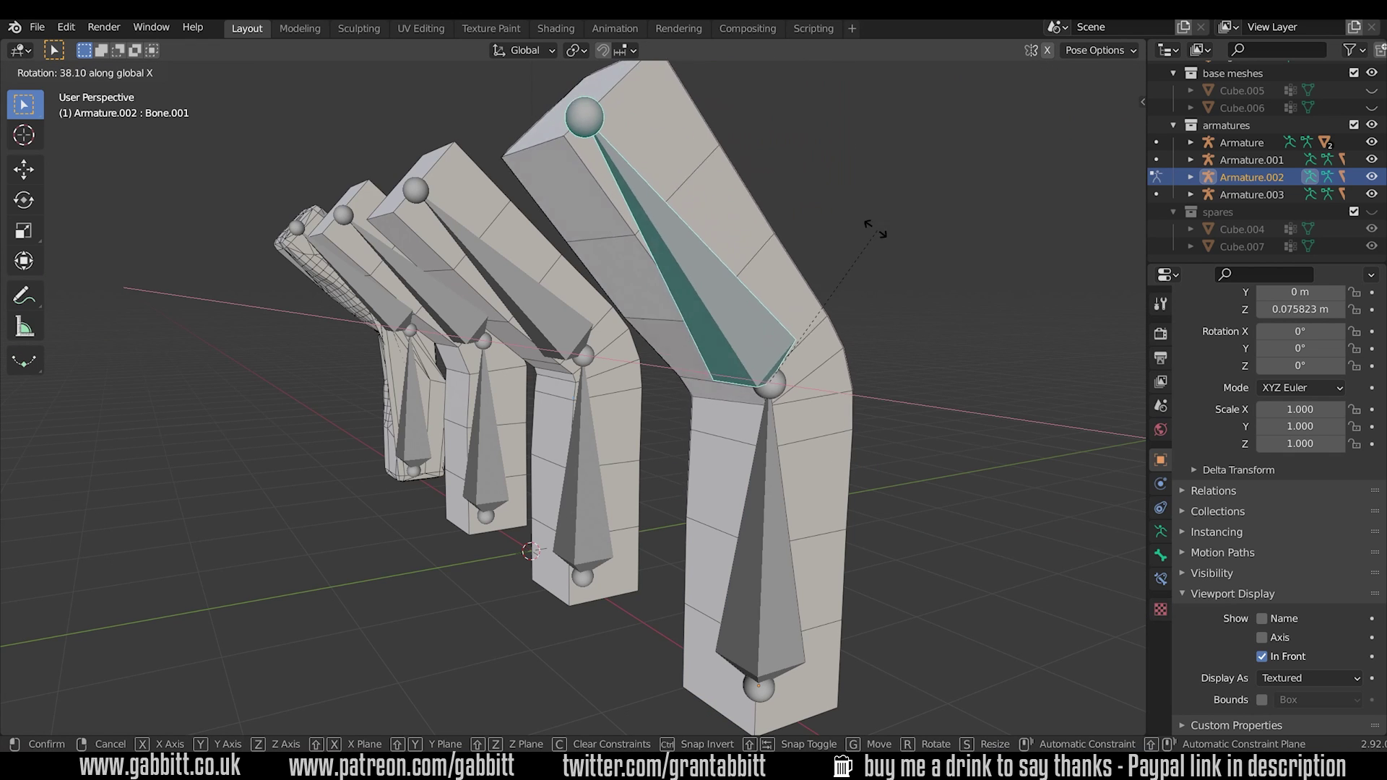
pyautogui.click(860, 331)
pyautogui.moveTo(859, 331)
pyautogui.mouseDown(button='middle')
pyautogui.moveTo(693, 347)
pyautogui.moveTo(842, 333)
pyautogui.mouseUp(button='middle')
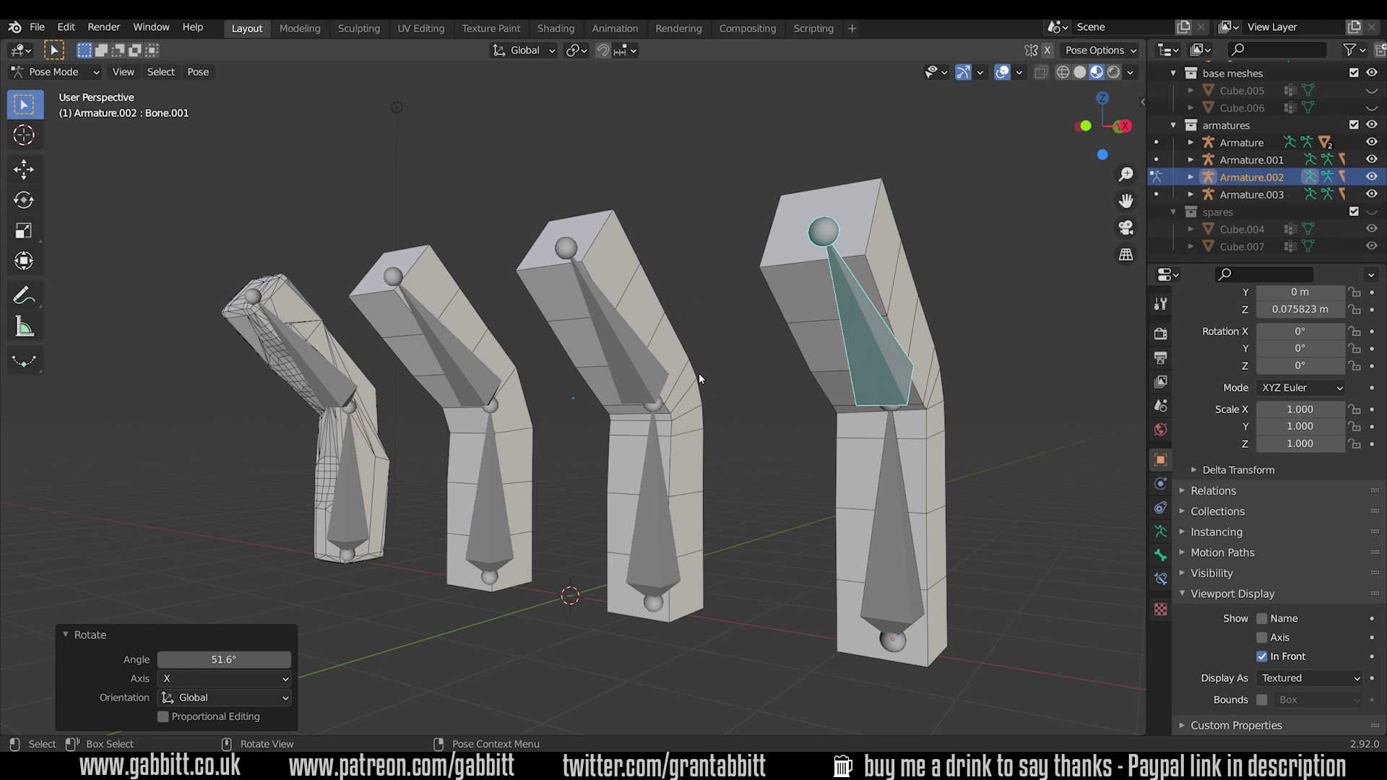
pyautogui.moveTo(780, 439); pyautogui.dragTo(889, 423, button='middle')
pyautogui.moveTo(914, 339); pyautogui.dragTo(995, 445, button='middle')
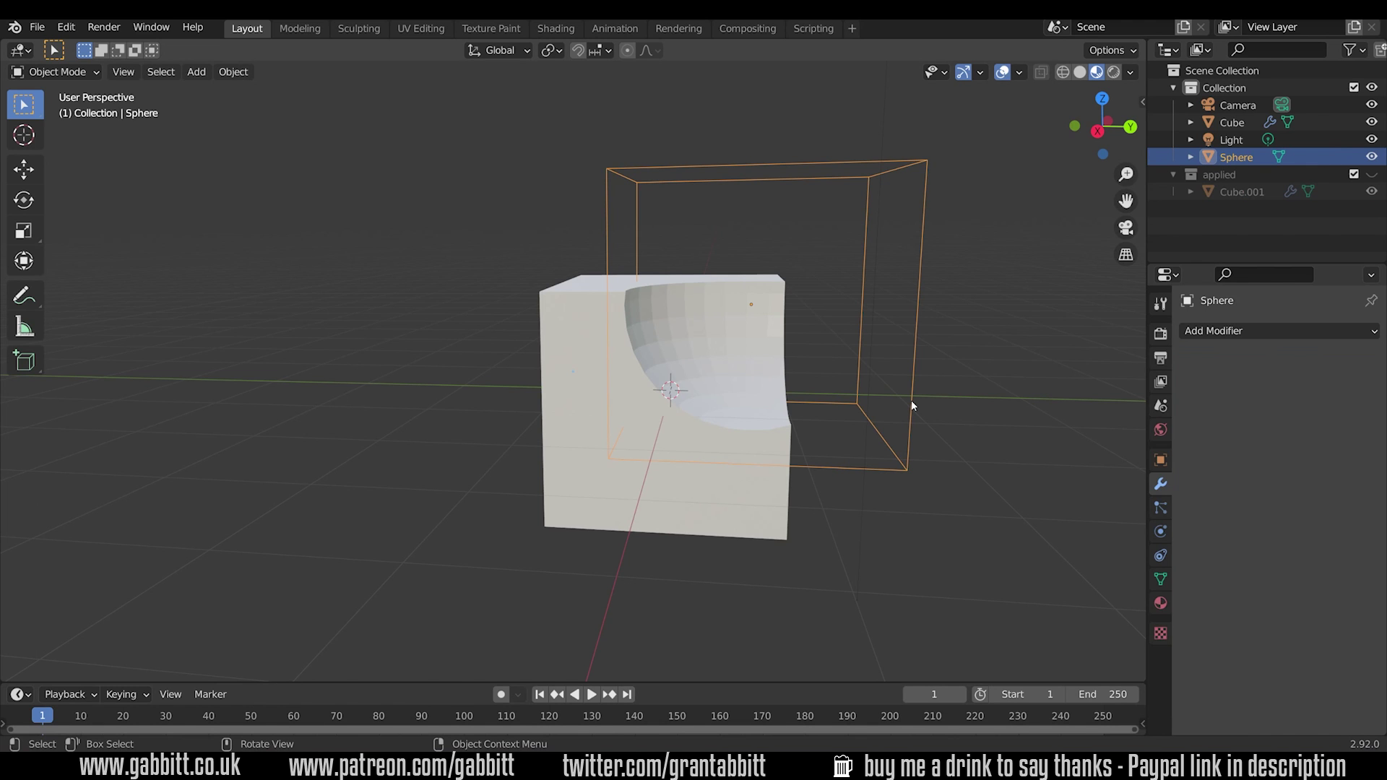
# Move the cutter sphere slightly downward to shift the rounded cut-out in the cube.
pyautogui.moveTo(772, 473)
pyautogui.mouseDown(button='middle')
pyautogui.moveTo(792, 467)
pyautogui.moveTo(797, 493)
pyautogui.moveTo(787, 475)
pyautogui.mouseUp(button='middle')
pyautogui.press('g')
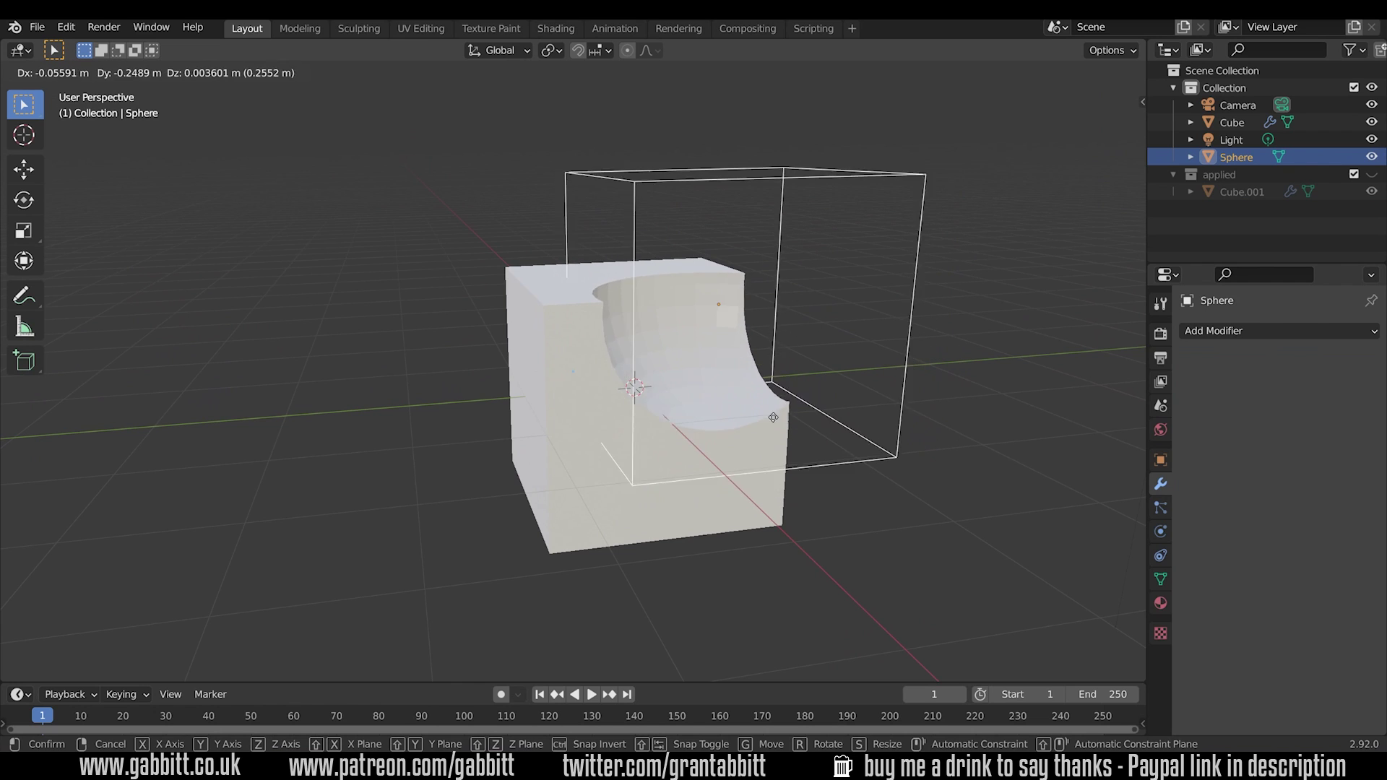
pyautogui.click(765, 445)
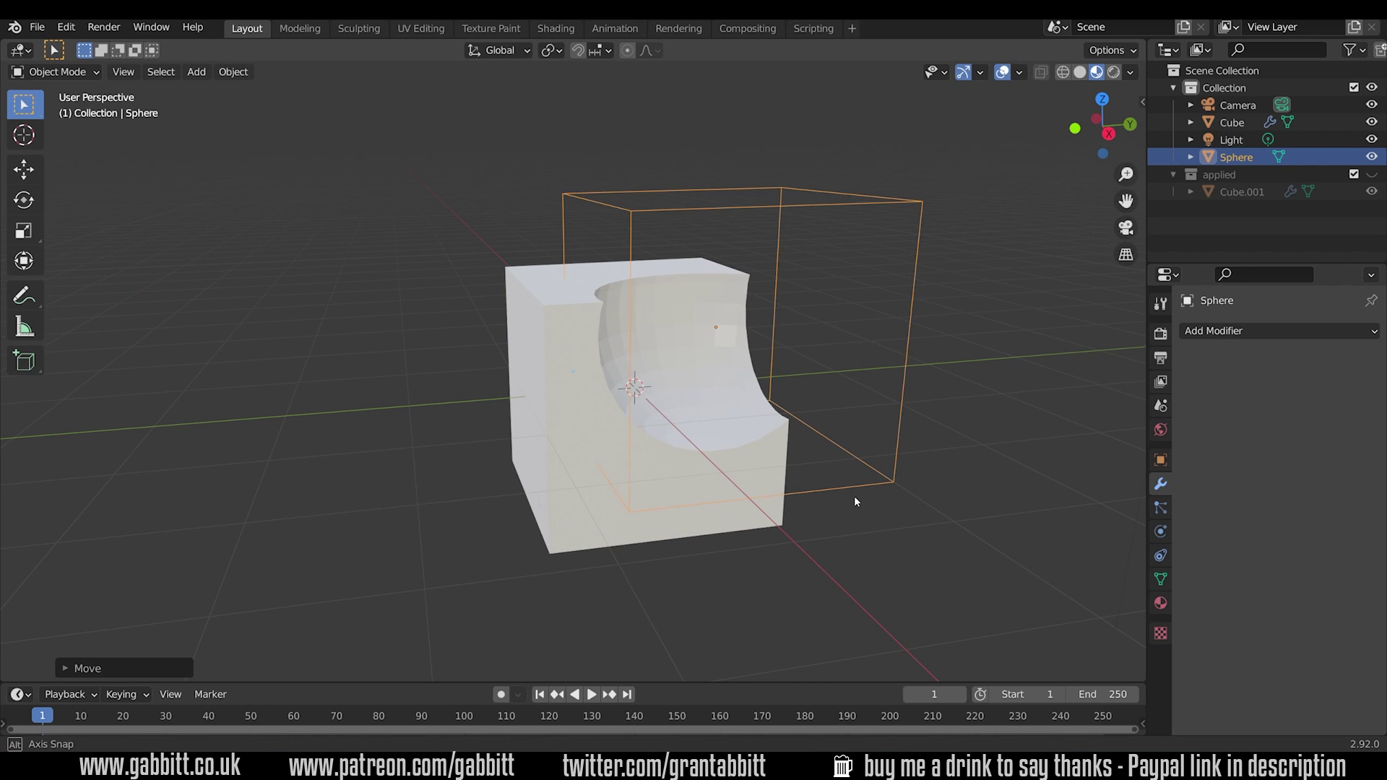
pyautogui.moveTo(854, 496); pyautogui.dragTo(860, 488, button='middle')
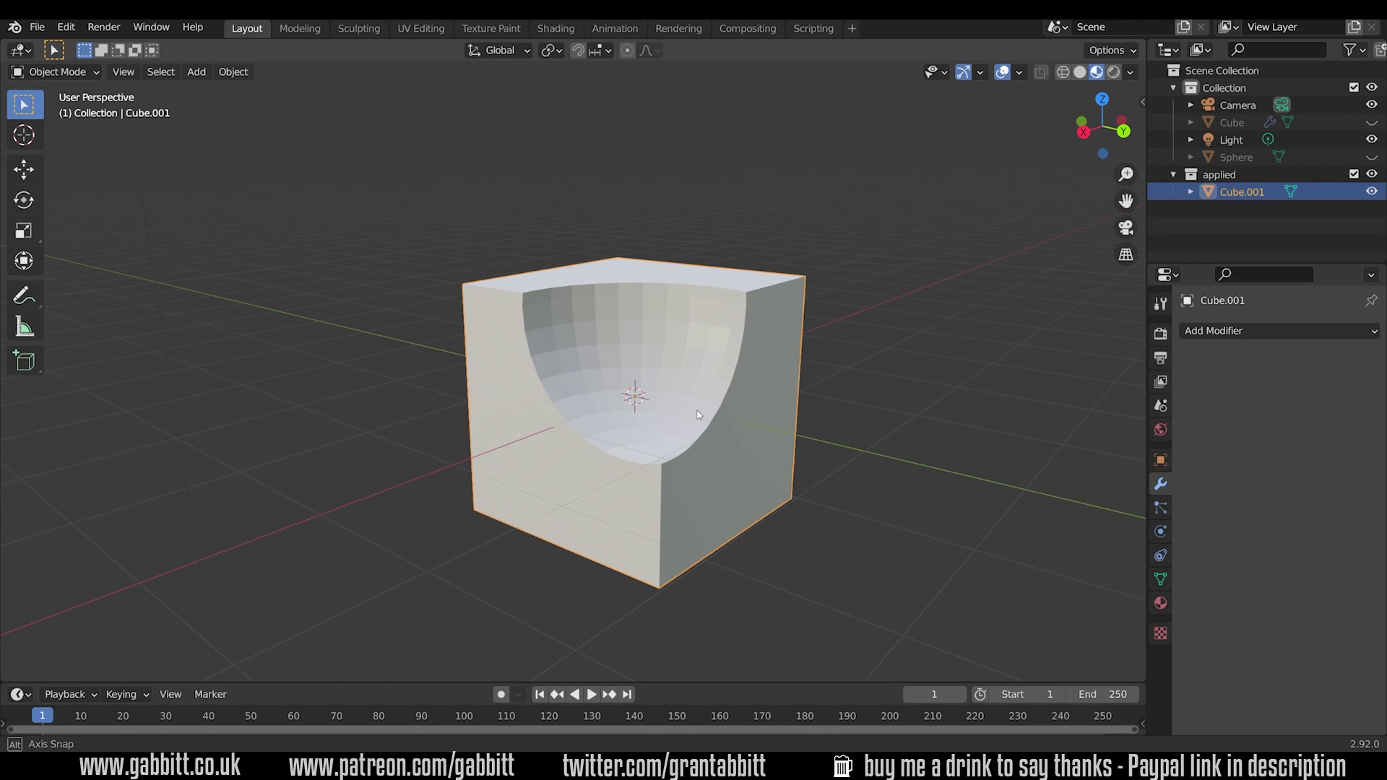
# Inspect the mesh of the cube in the applied collection in Edit Mode, and return to Object Mode.
pyautogui.moveTo(699, 416); pyautogui.dragTo(755, 404, button='middle')
pyautogui.press('Tab')
pyautogui.moveTo(613, 530); pyautogui.dragTo(616, 529, button='middle')
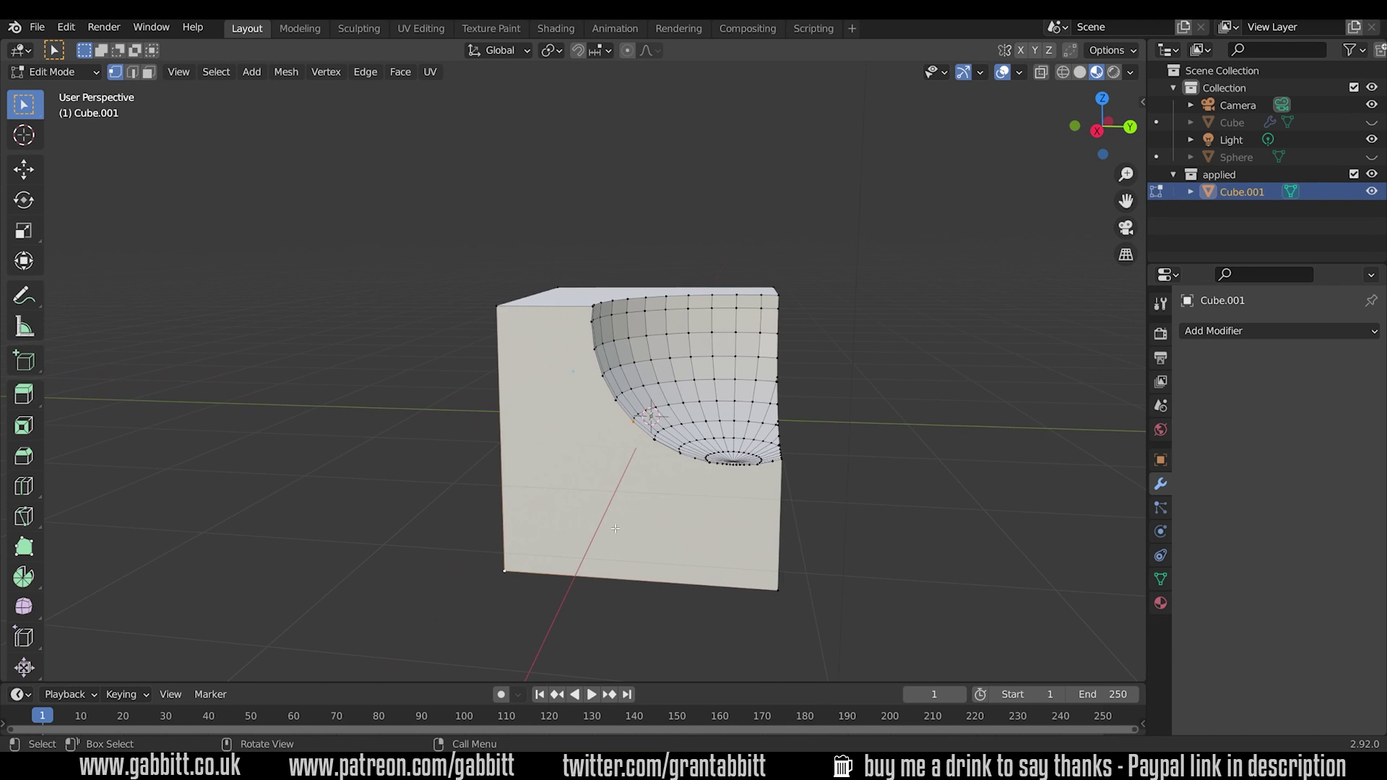
pyautogui.moveTo(652, 456); pyautogui.dragTo(806, 454, button='middle')
pyautogui.press('Tab')
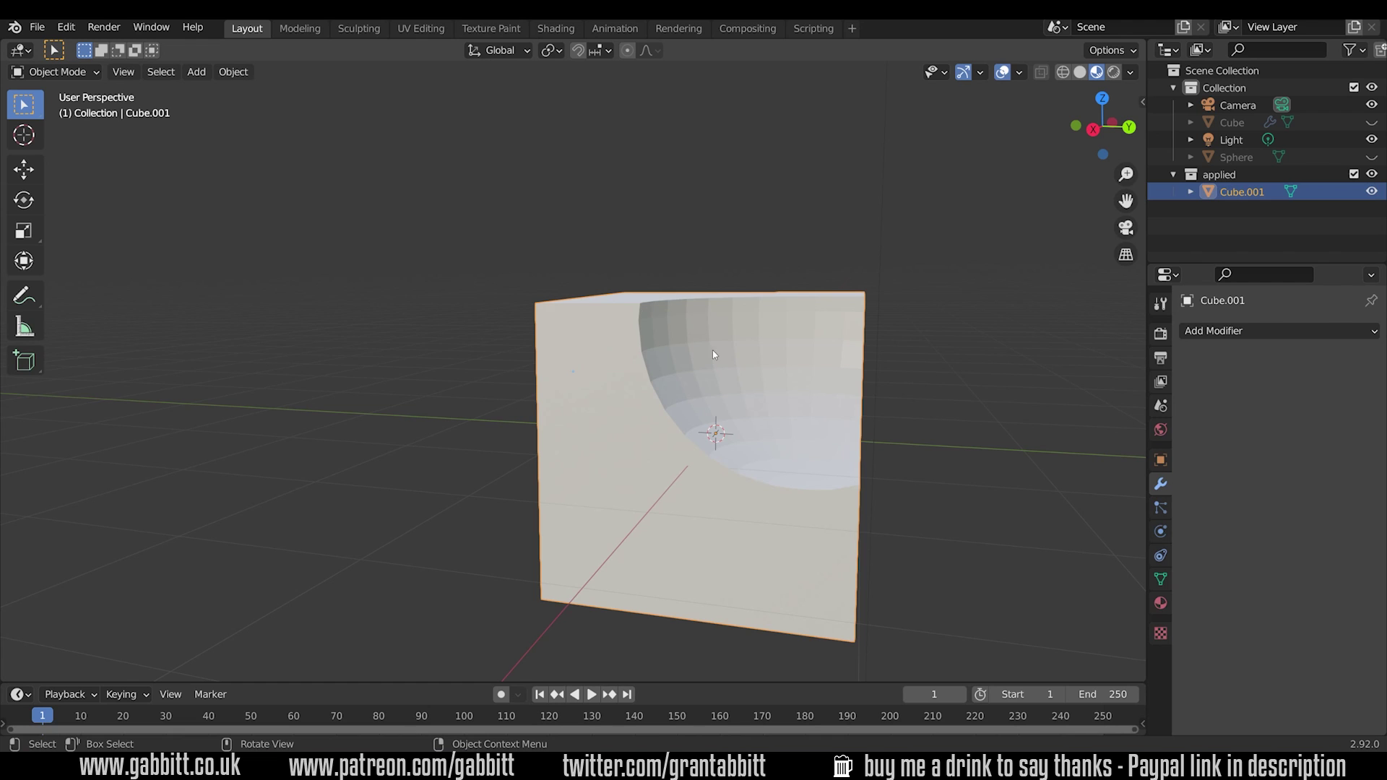
# Apply smooth shading to the cube with the spherical cut-out.
pyautogui.rightClick(737, 399)
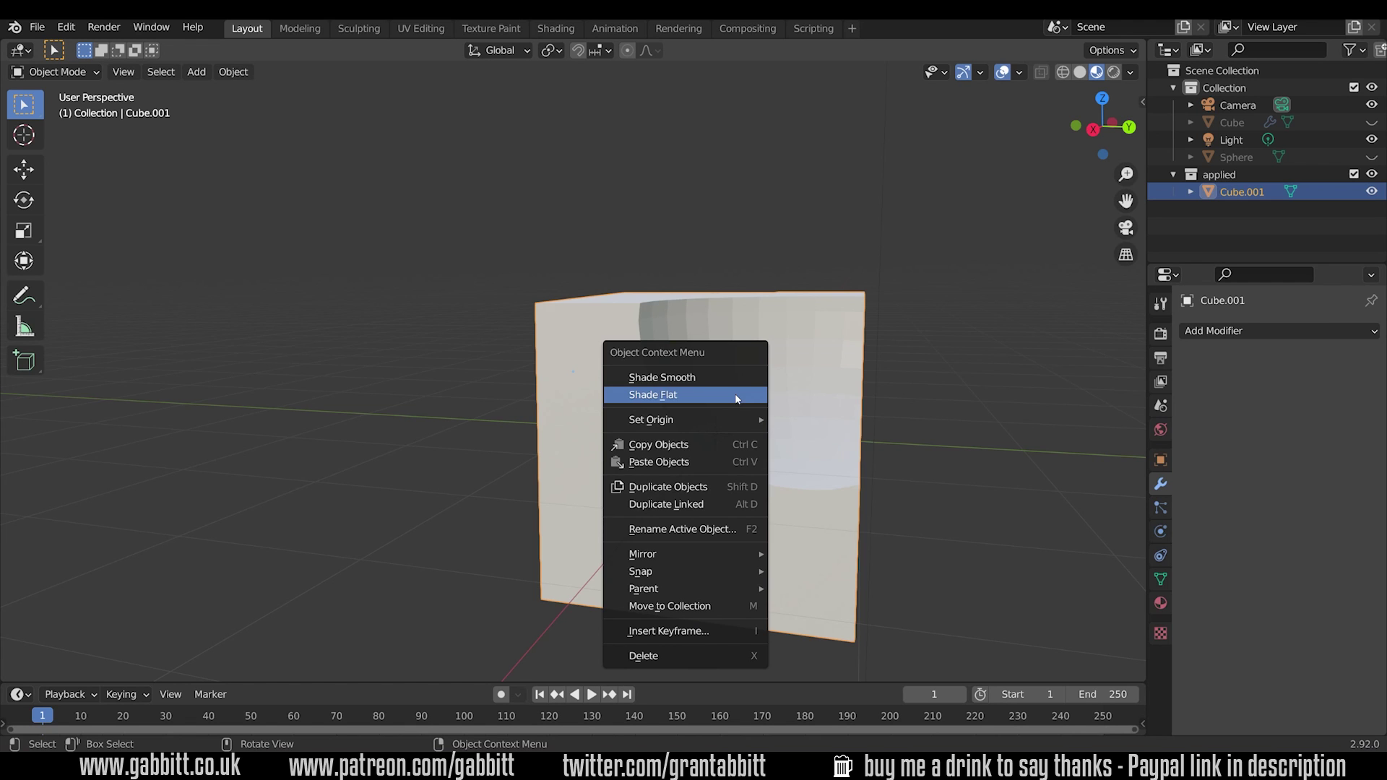
pyautogui.click(730, 377)
pyautogui.moveTo(861, 465); pyautogui.dragTo(765, 519, button='middle')
pyautogui.moveTo(810, 418); pyautogui.dragTo(798, 506, button='middle')
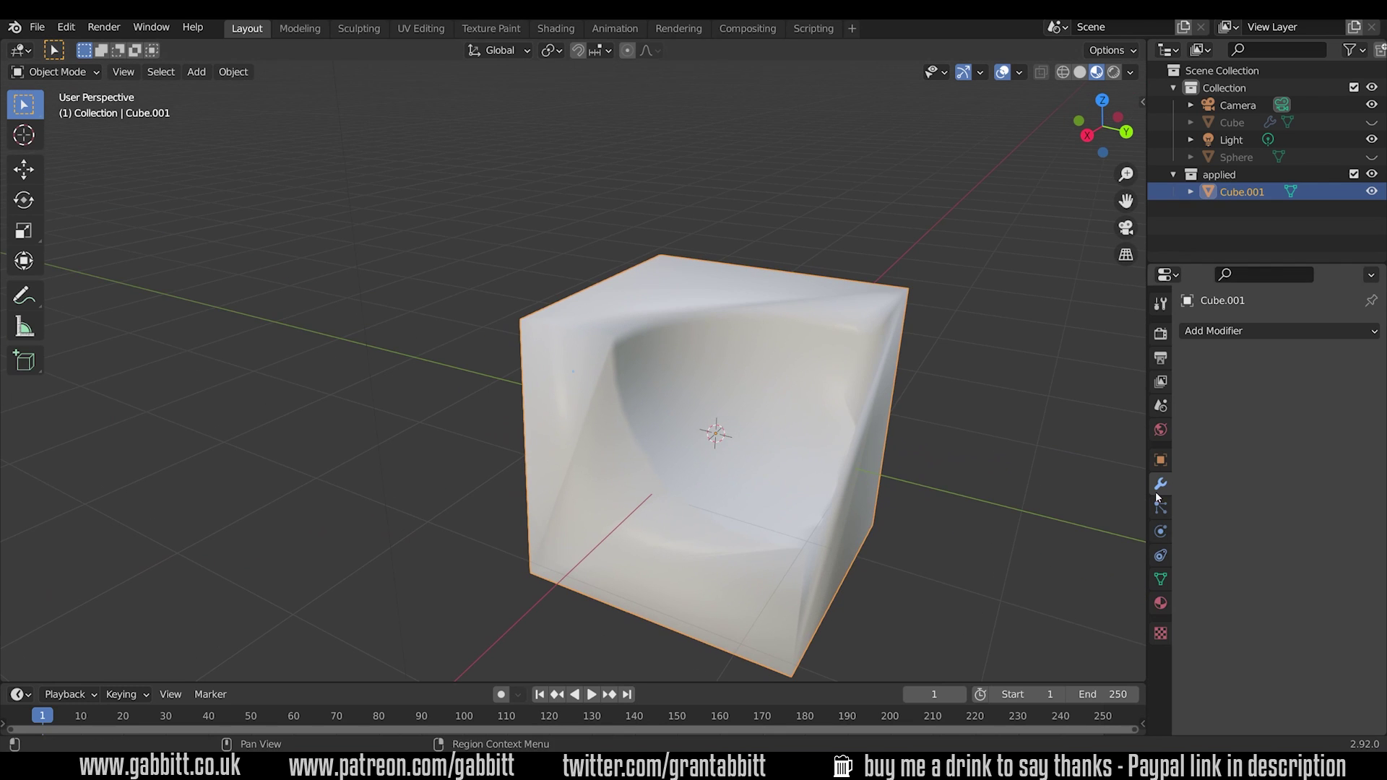
# Add a Subdivision Surface modifier to the cut cube.
pyautogui.click(1250, 333)
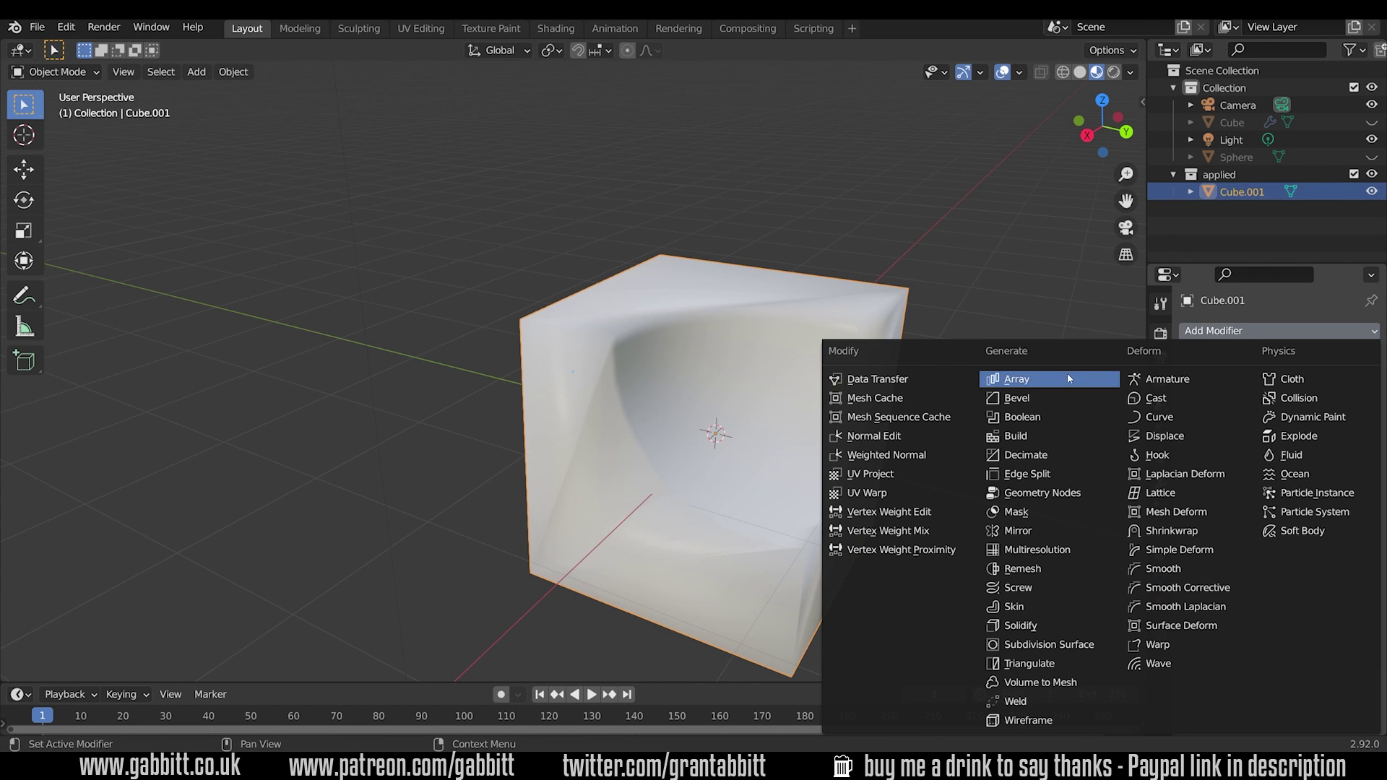
pyautogui.click(1055, 645)
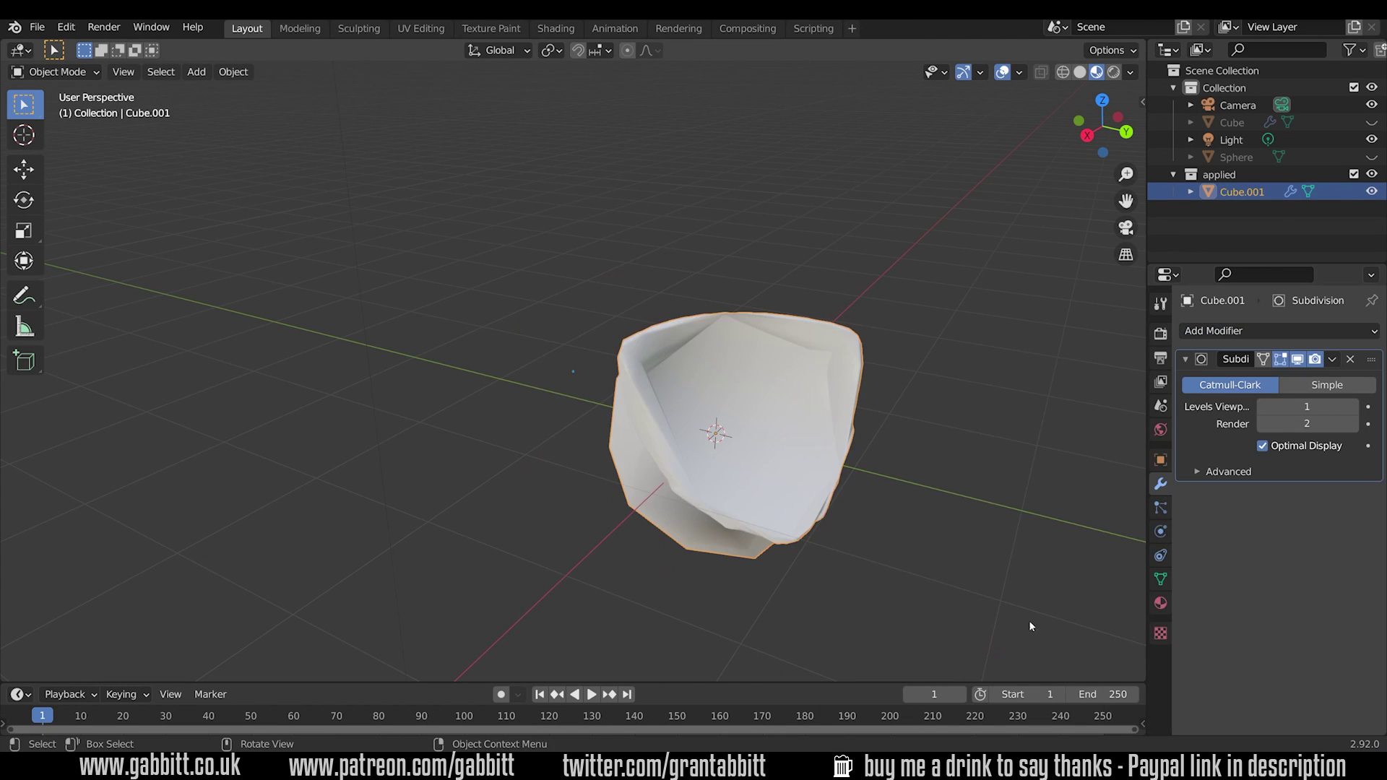
pyautogui.moveTo(766, 510)
pyautogui.mouseDown(button='middle')
pyautogui.moveTo(835, 489)
pyautogui.moveTo(821, 470)
pyautogui.moveTo(782, 491)
pyautogui.mouseUp(button='middle')
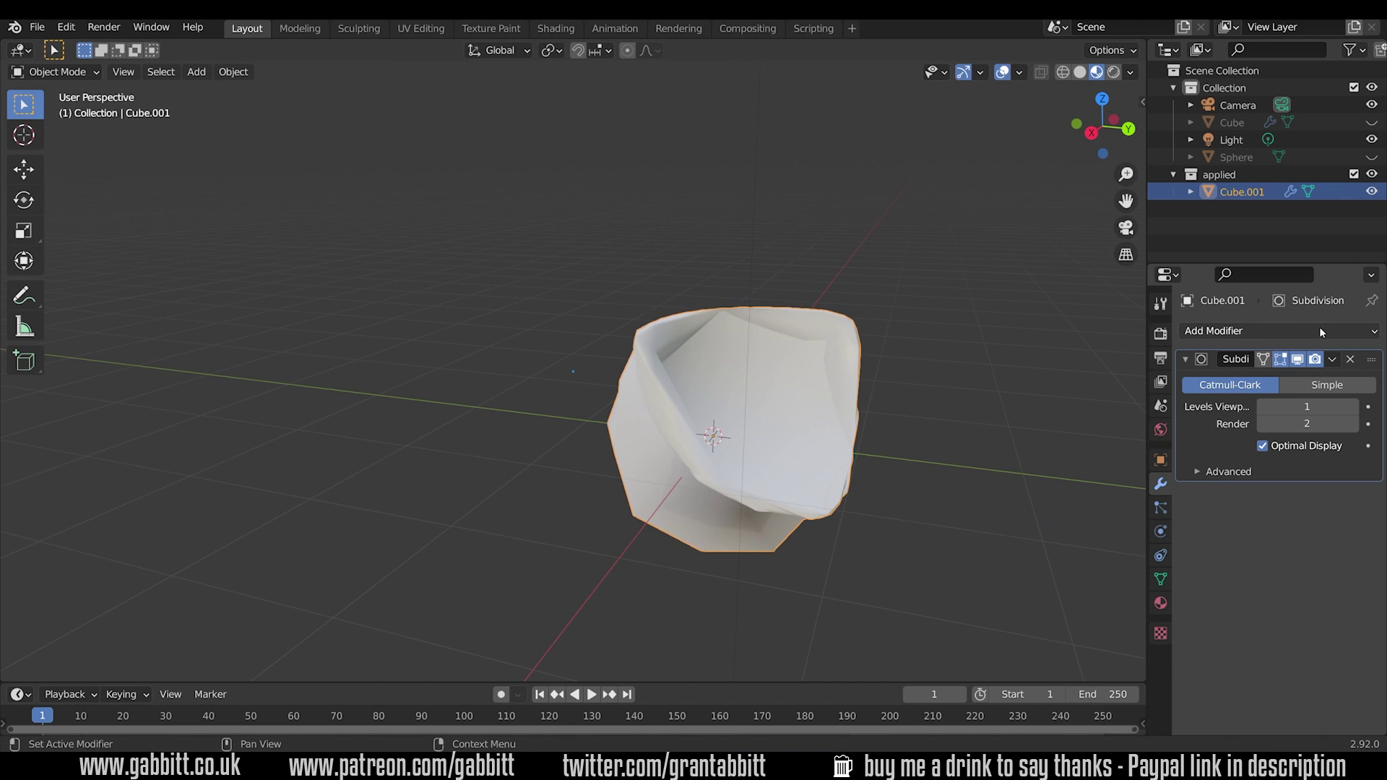
# Add a Bevel modifier to the cut cube and place it above the Subdivision Surface modifier.
pyautogui.click(1319, 329)
pyautogui.click(1034, 409)
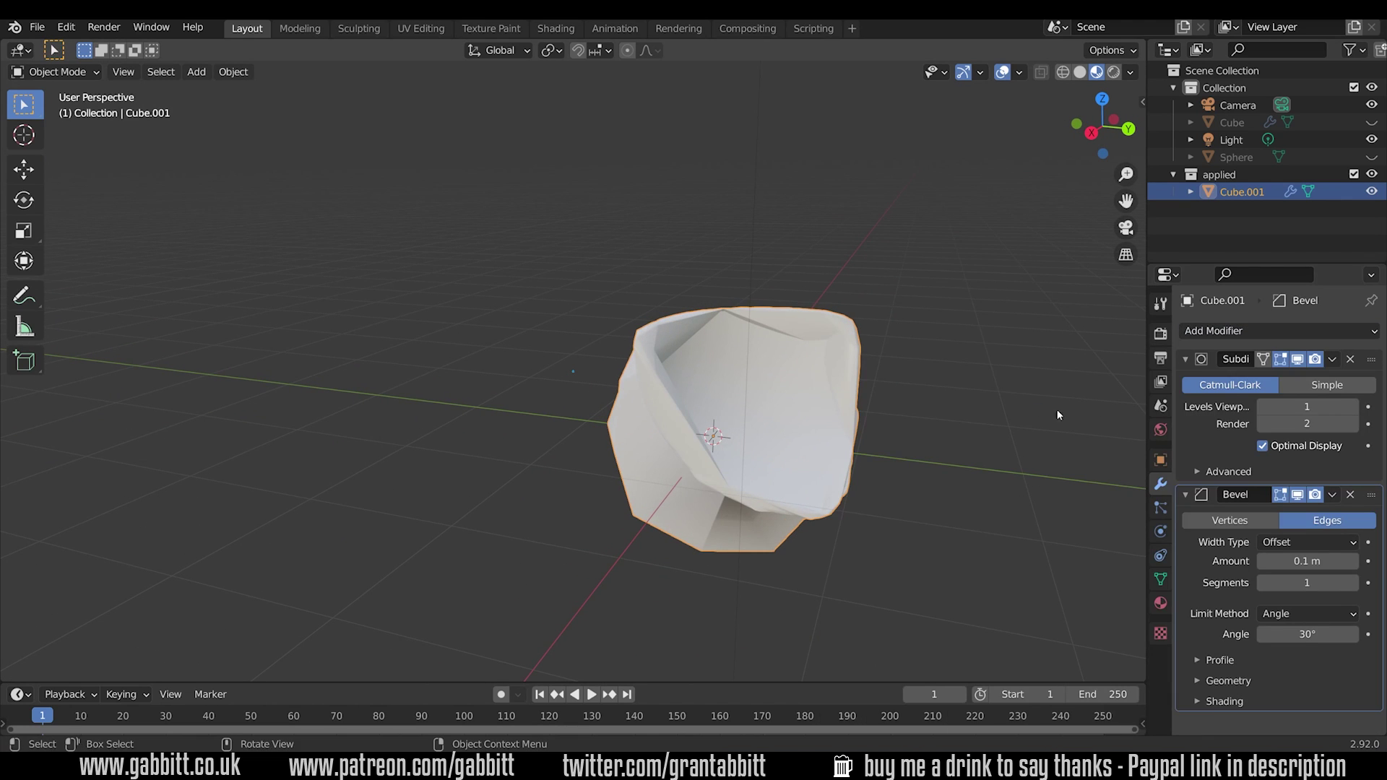
pyautogui.moveTo(1329, 495); pyautogui.dragTo(1336, 391)
# Knife a vertical cut on the cube's front face from the lower rim of the cut-out down to the bottom edge.
pyautogui.moveTo(826, 476)
pyautogui.mouseDown(button='middle')
pyautogui.moveTo(734, 475)
pyautogui.moveTo(827, 509)
pyautogui.moveTo(825, 475)
pyautogui.mouseUp(button='middle')
pyautogui.press('Tab')
pyautogui.press('k')
pyautogui.click(764, 482)
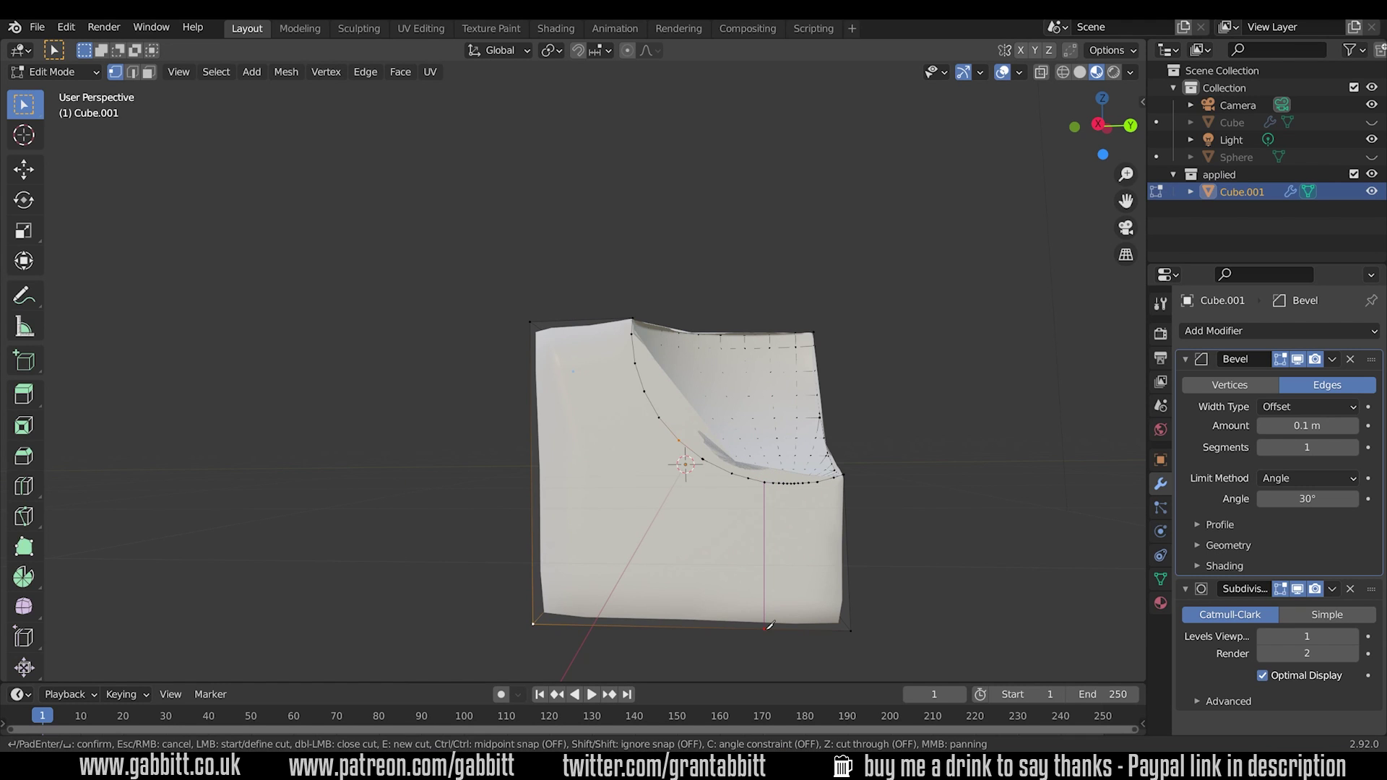
pyautogui.click(766, 627)
pyautogui.press('Return')
# Knife a second cut across the front face from a vertex on the curved rim to the cube's outer vertical edge.
pyautogui.press('k')
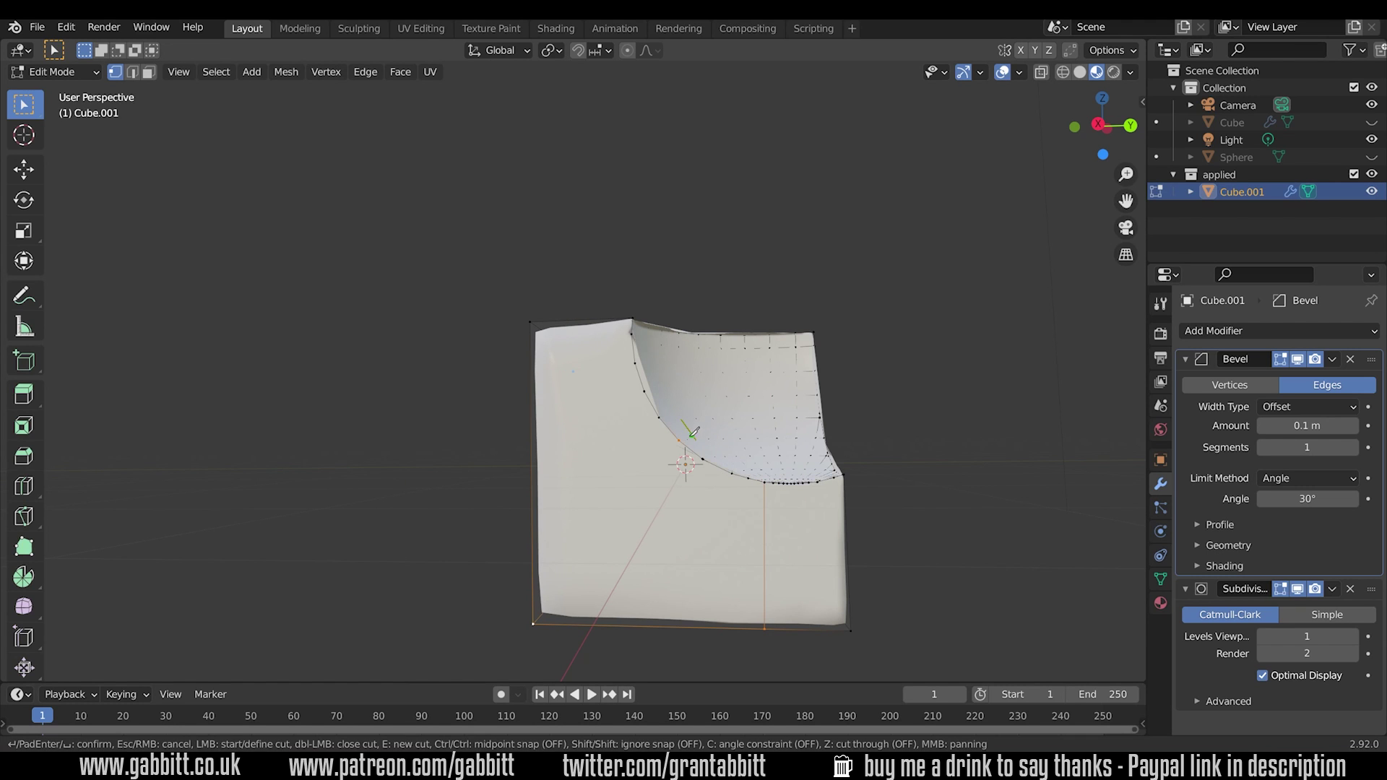
pyautogui.click(679, 441)
pyautogui.click(540, 518)
pyautogui.press('Return')
pyautogui.moveTo(541, 518); pyautogui.dragTo(470, 499, button='middle')
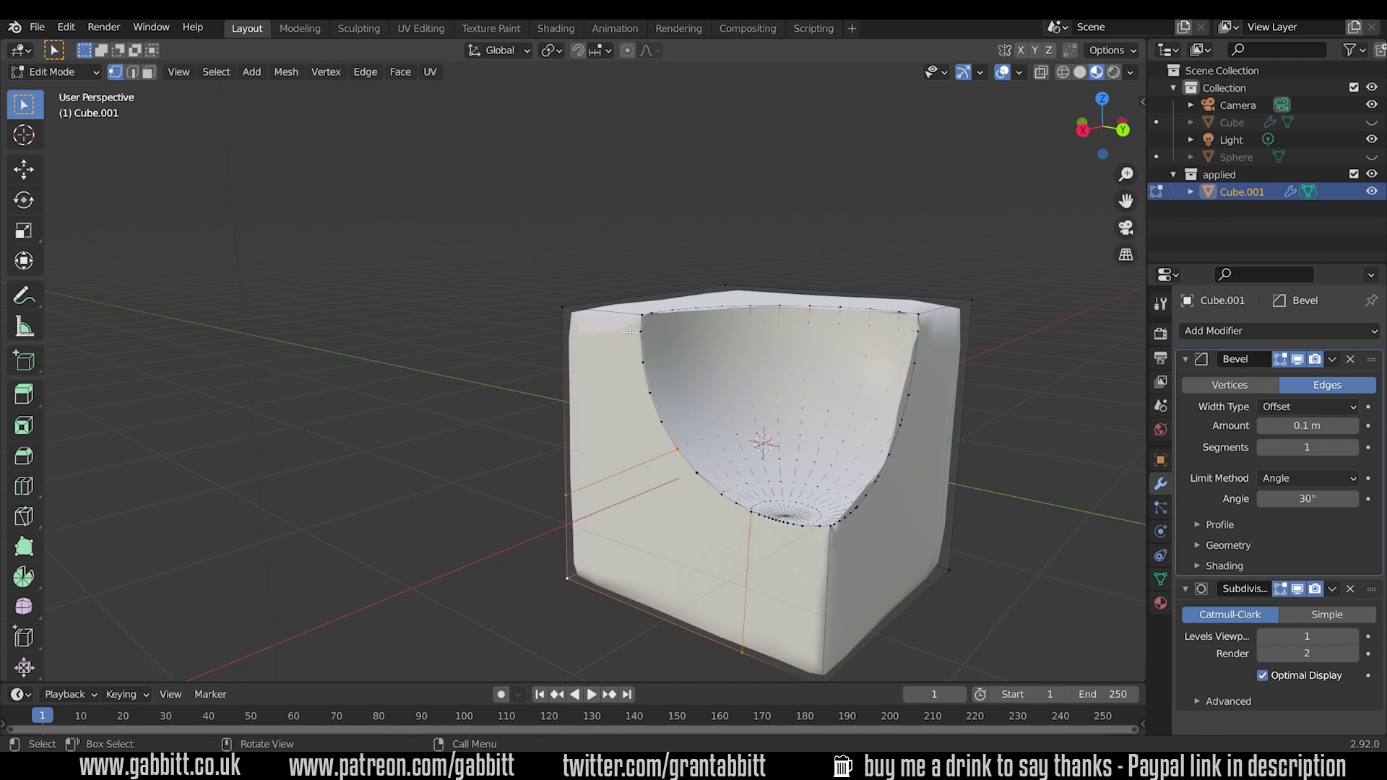
# Examine the smoothed cube from several sides in Object Mode, and its cuts and cut-out rim in Edit Mode.
pyautogui.press('Tab')
pyautogui.moveTo(709, 423); pyautogui.dragTo(724, 472, button='middle')
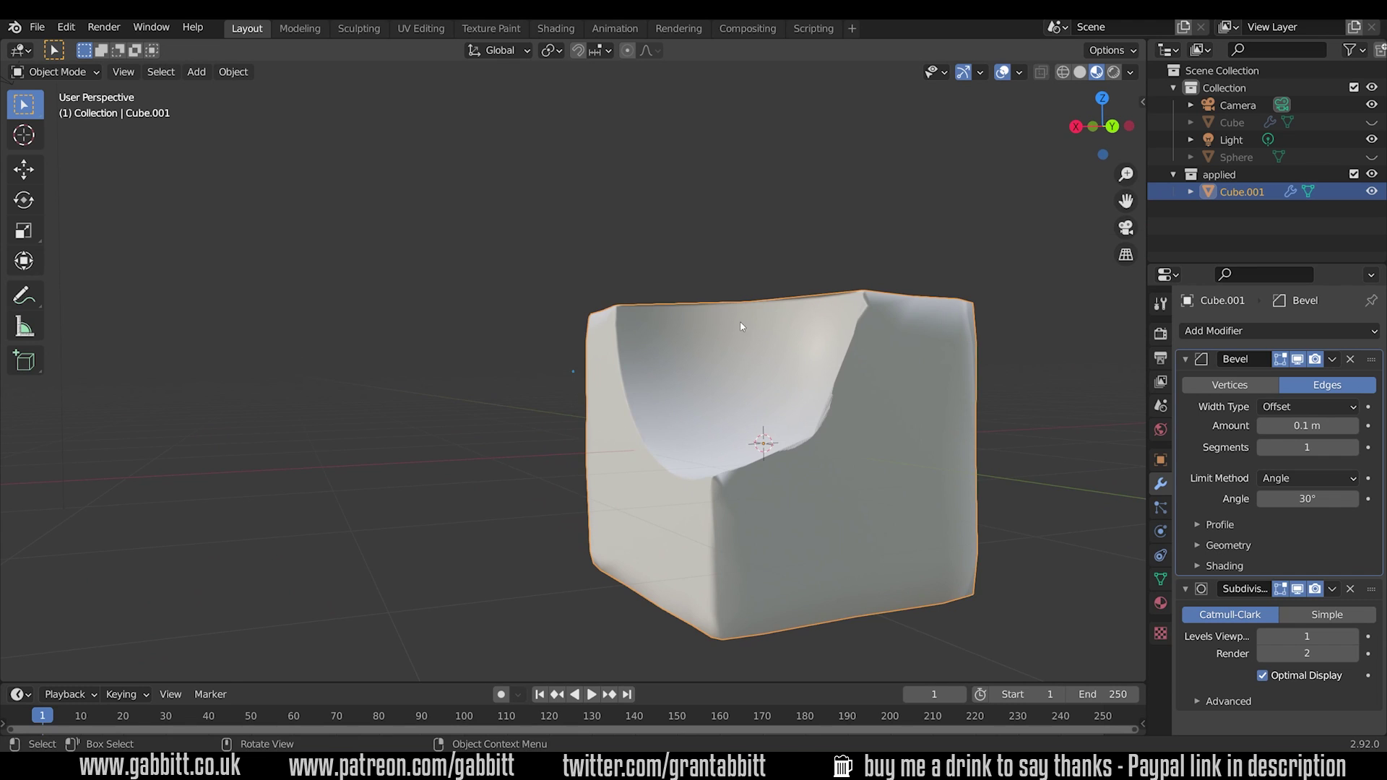
pyautogui.moveTo(741, 327); pyautogui.dragTo(746, 392, button='middle')
pyautogui.moveTo(745, 603); pyautogui.dragTo(885, 556, button='middle')
pyautogui.press('Tab')
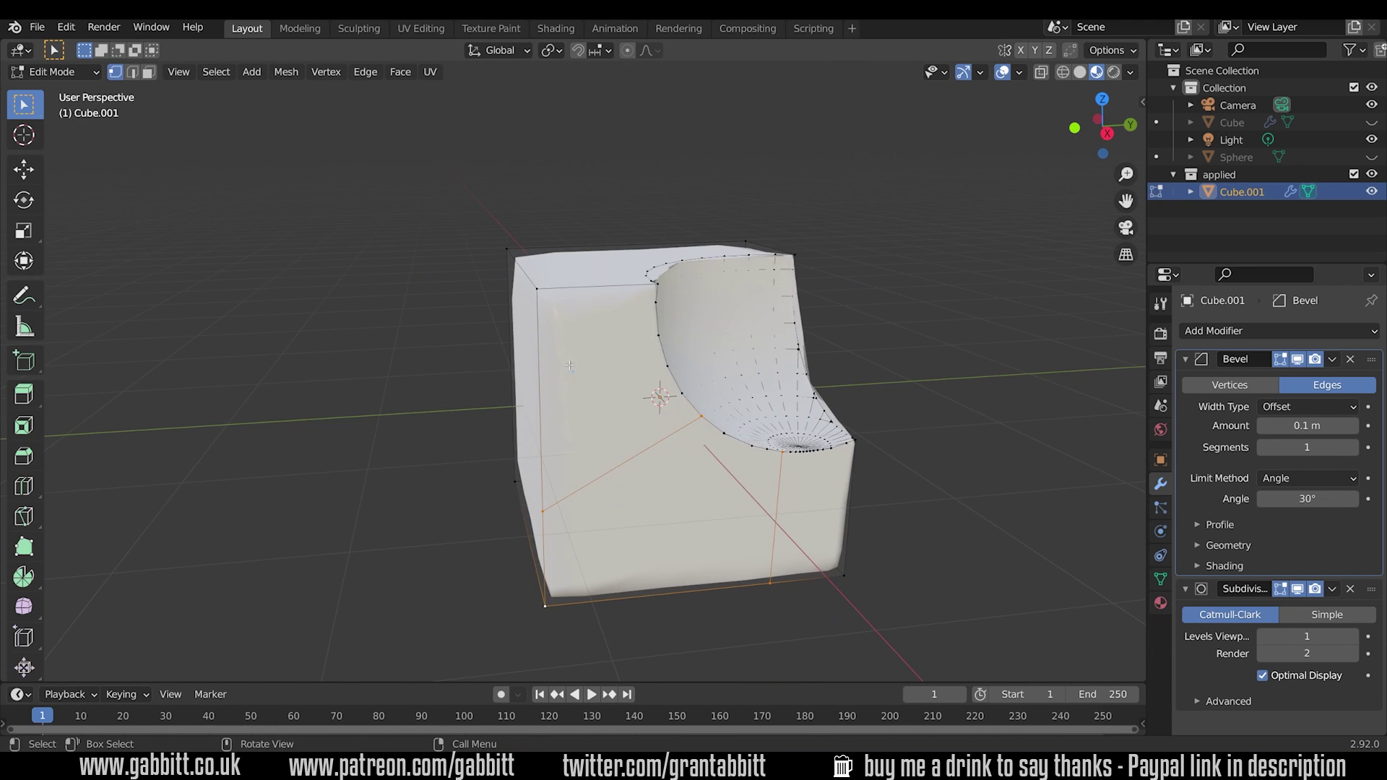
pyautogui.moveTo(725, 351); pyautogui.dragTo(698, 314, button='middle')
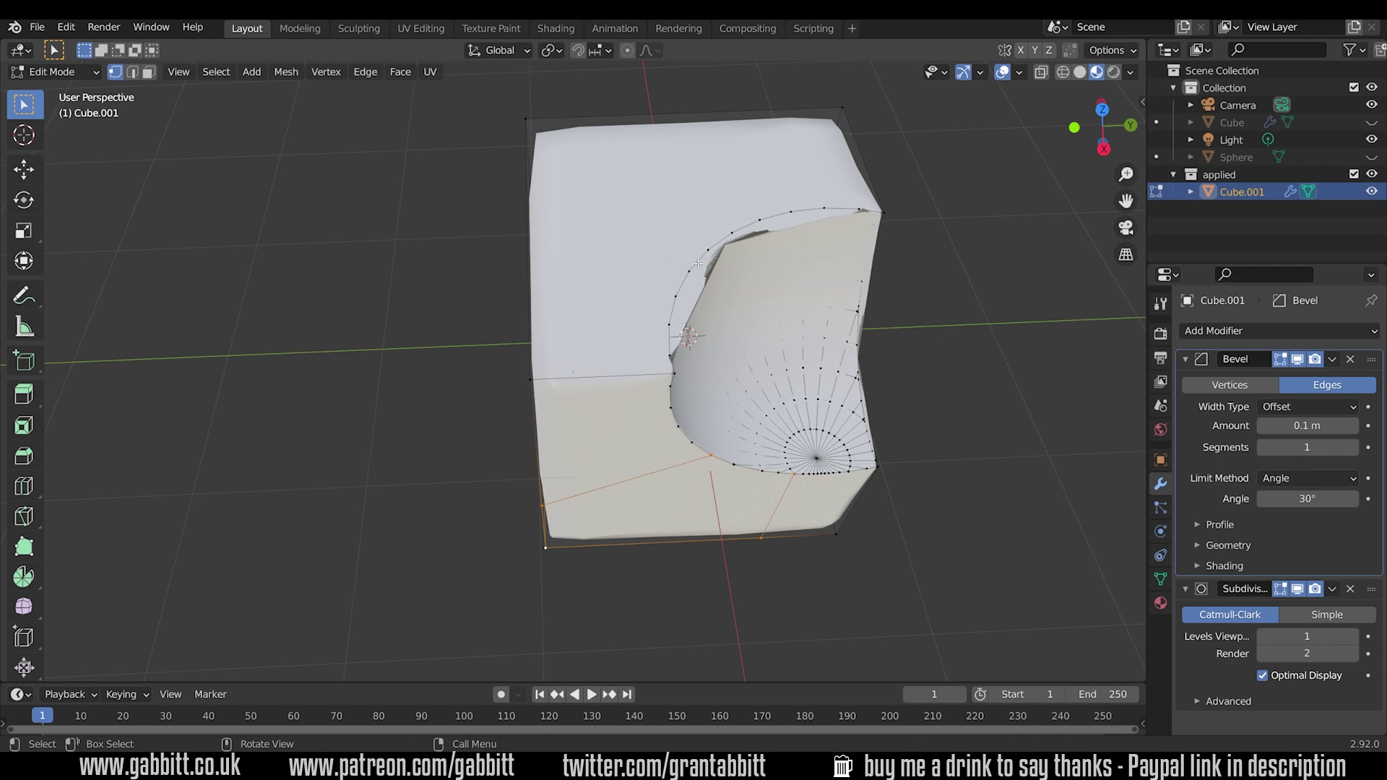
pyautogui.moveTo(736, 499); pyautogui.dragTo(748, 508, button='middle')
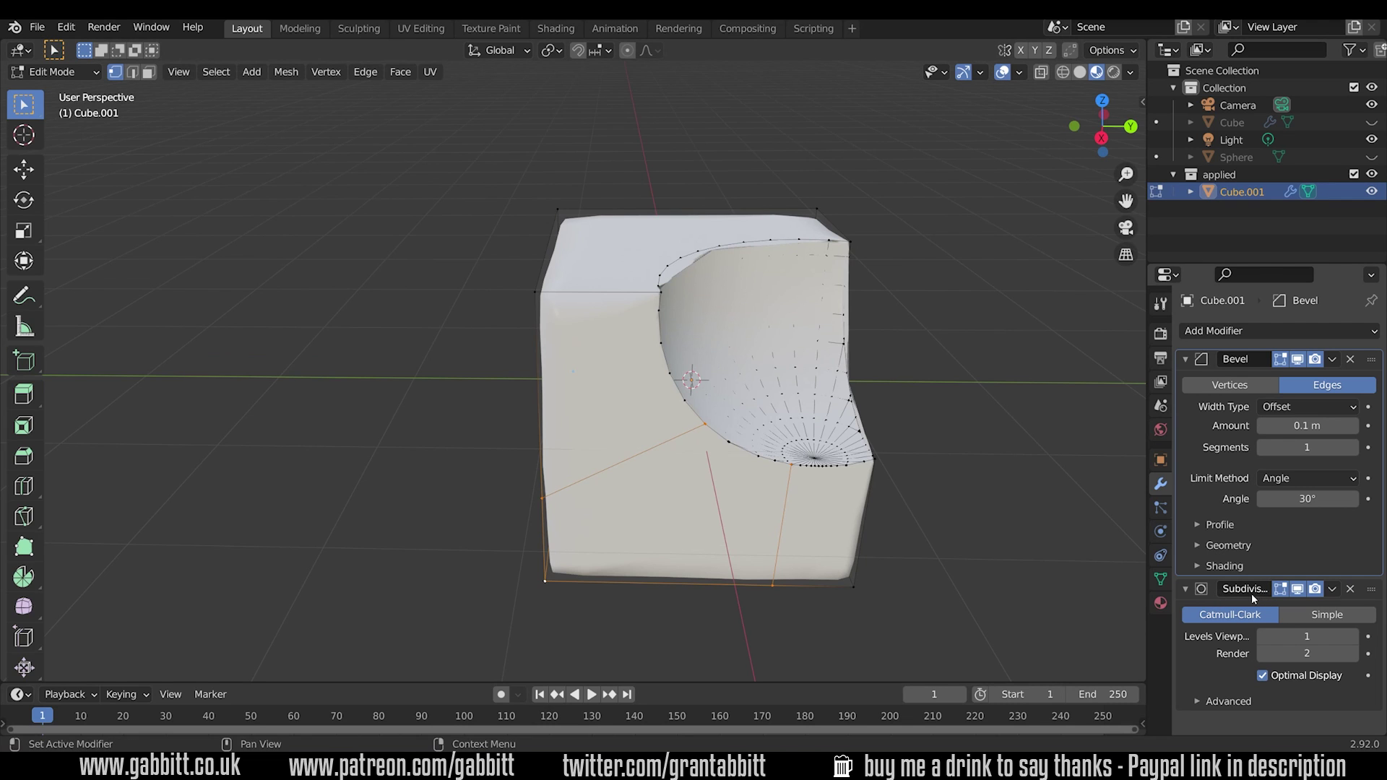
# Knife a cut across the cube's top face from a vertex on the curved rim to the outer edge.
pyautogui.moveTo(958, 486); pyautogui.dragTo(785, 322, button='middle')
pyautogui.press('k')
pyautogui.click(906, 318)
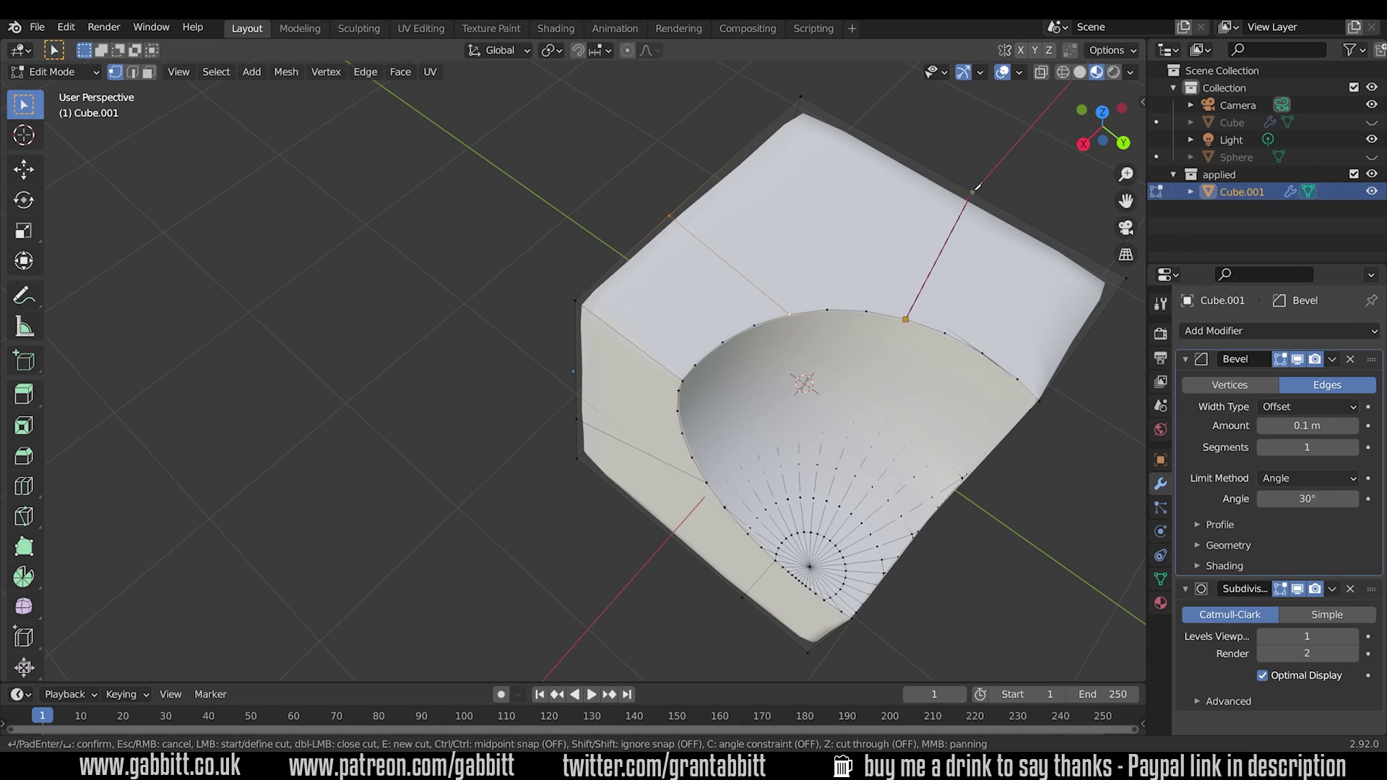
# Knife cuts across the cube's other cut side face from the curved rim to the outer vertical edge and to the bottom edge.
pyautogui.moveTo(983, 199); pyautogui.dragTo(1120, 383, button='middle')
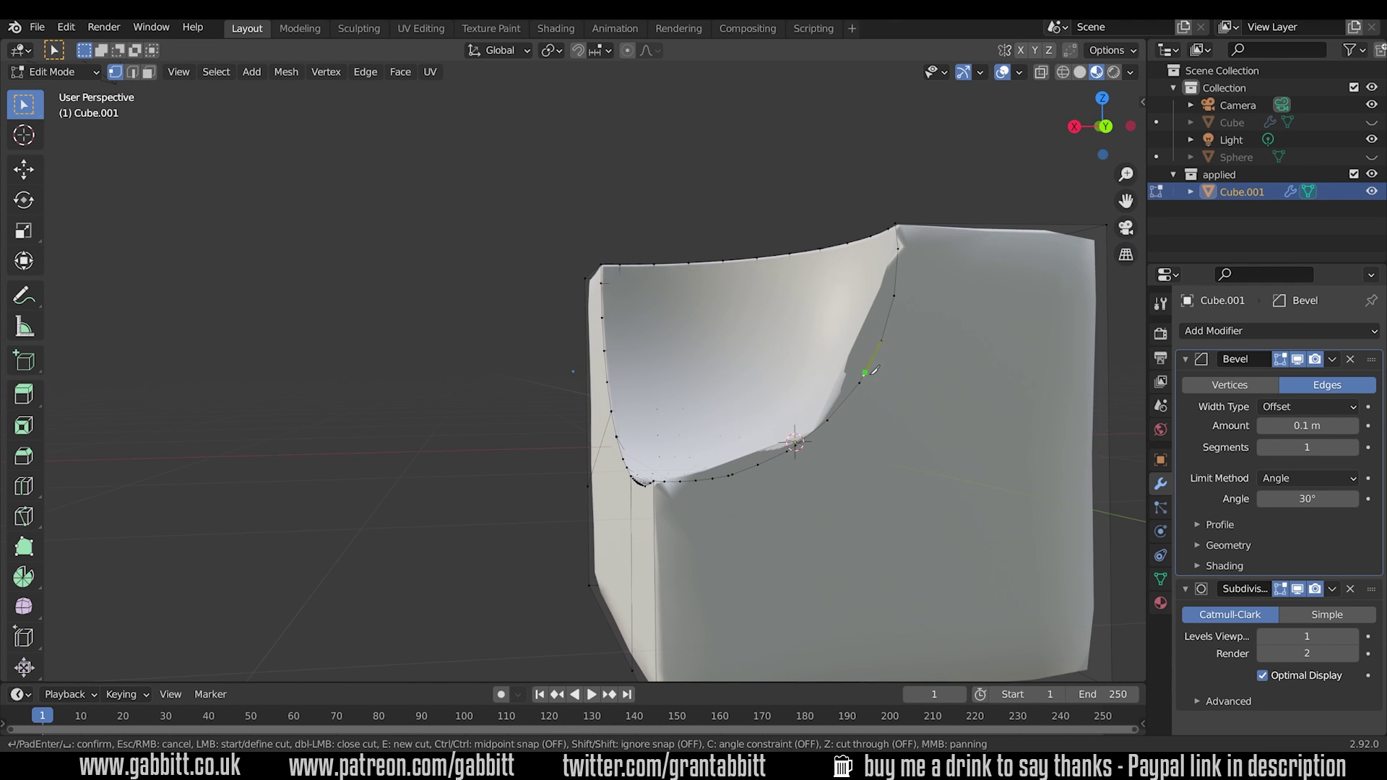
pyautogui.click(1128, 390)
pyautogui.press('Return')
pyautogui.moveTo(769, 461); pyautogui.dragTo(806, 522, button='middle')
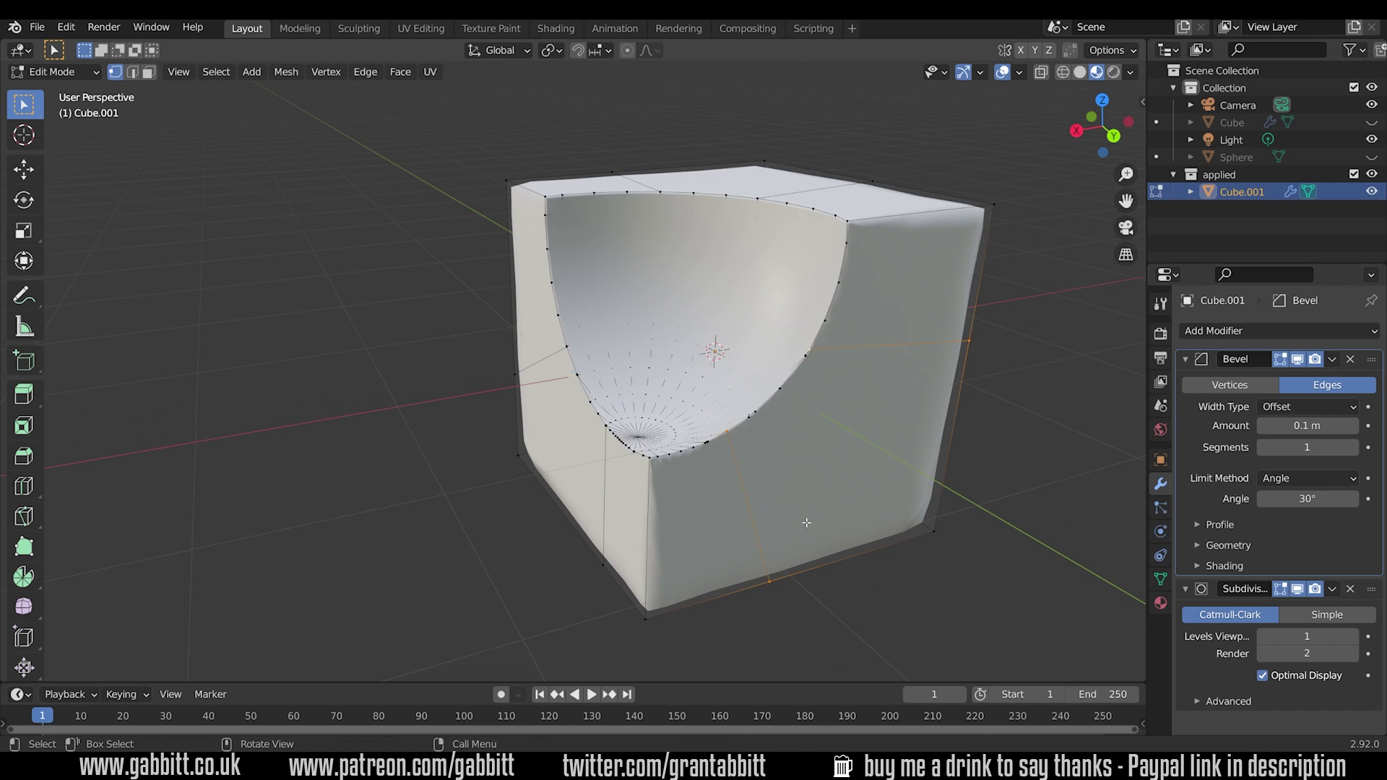
# Examine the cube's new cuts, underside and cut-out rim in Edit Mode, and the smoothed shape in Object Mode.
pyautogui.moveTo(712, 524); pyautogui.dragTo(888, 619, button='middle')
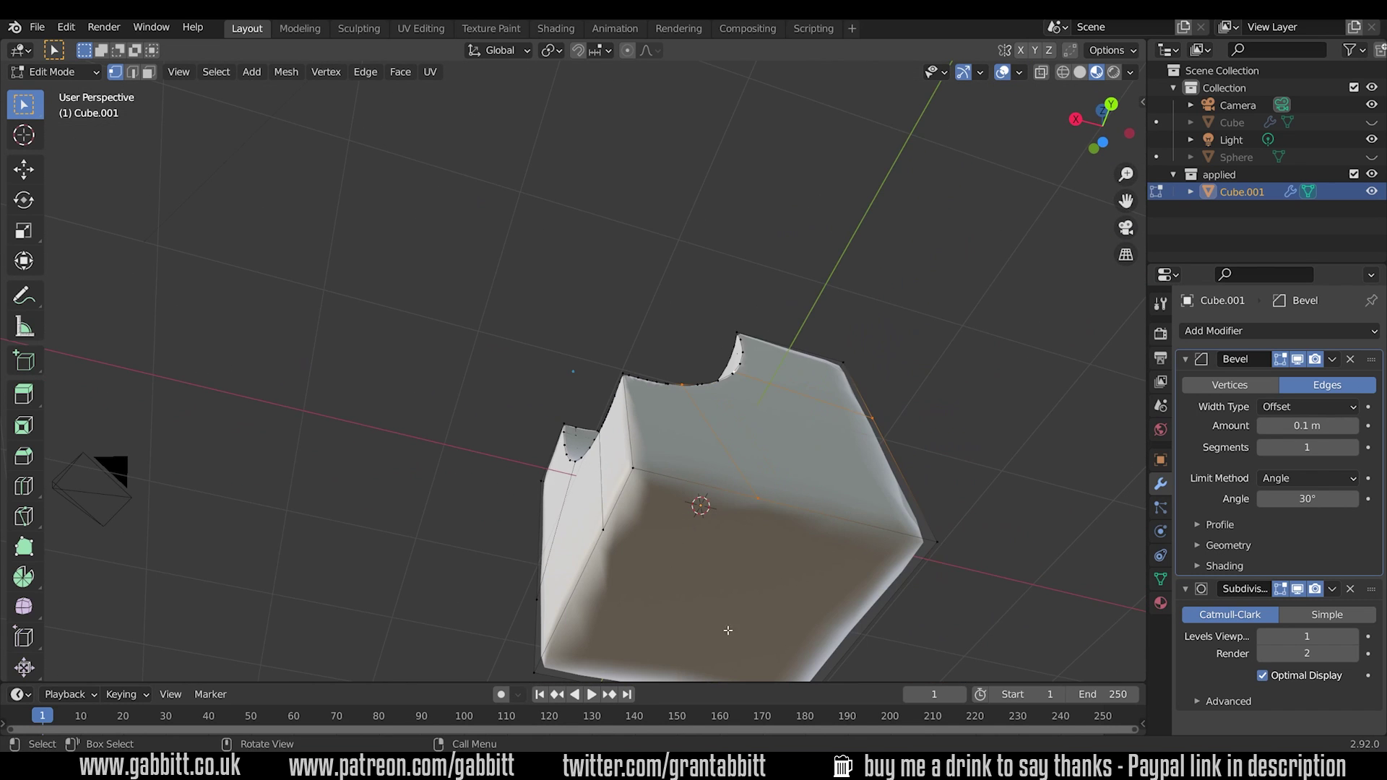
pyautogui.moveTo(729, 631)
pyautogui.mouseDown(button='middle')
pyautogui.moveTo(721, 606)
pyautogui.moveTo(720, 621)
pyautogui.mouseUp(button='middle')
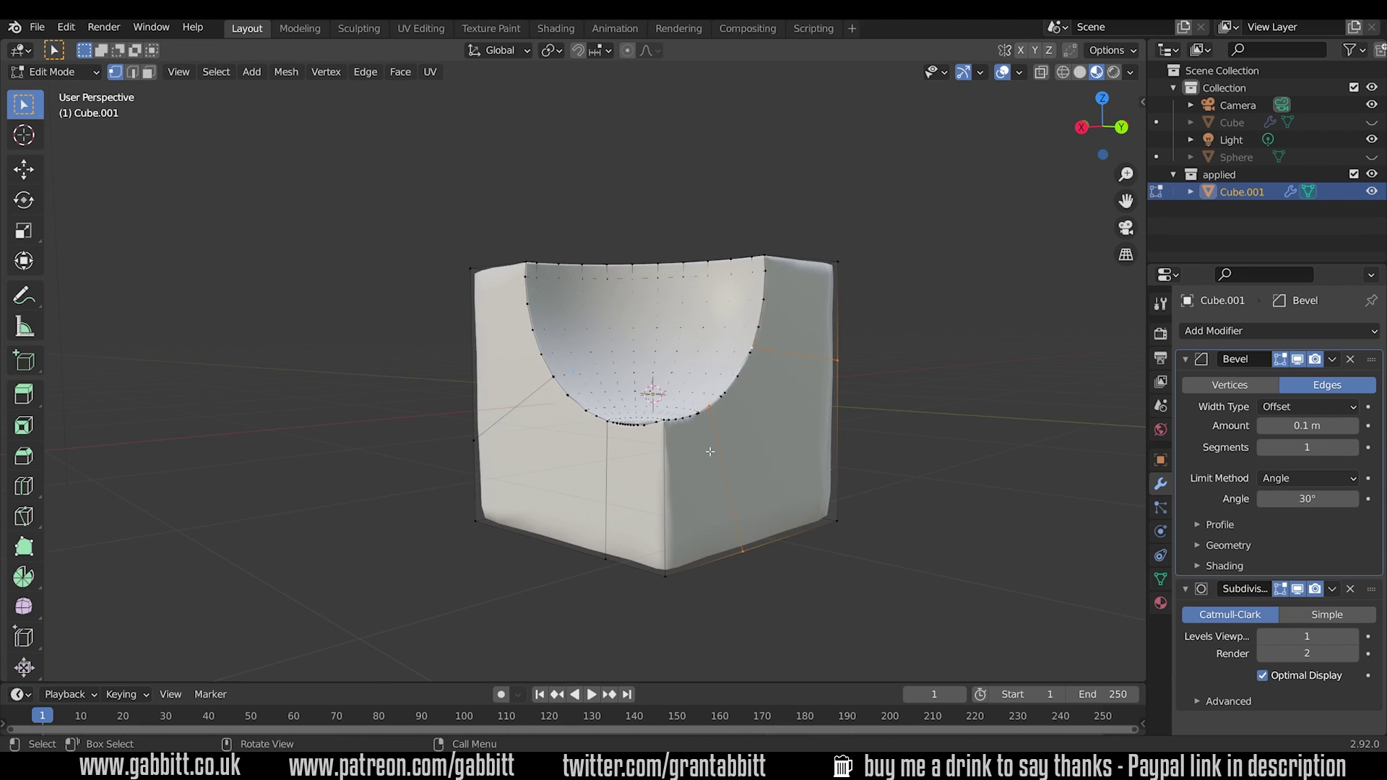
pyautogui.moveTo(651, 448); pyautogui.dragTo(633, 506, button='middle')
pyautogui.scroll(5, 631, 507)
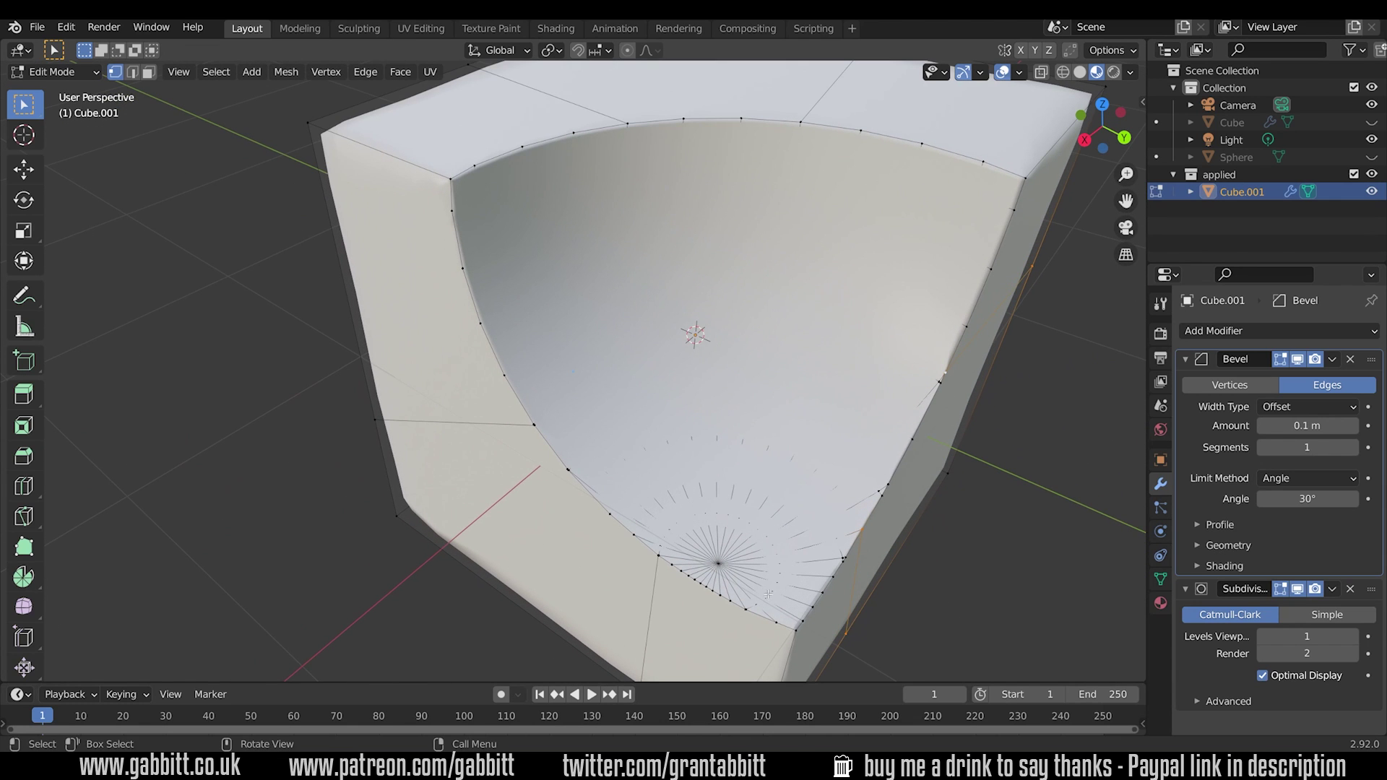
pyautogui.click(844, 559)
pyautogui.press('Tab')
pyautogui.moveTo(874, 476); pyautogui.dragTo(840, 436, button='middle')
pyautogui.scroll(-3, 840, 435)
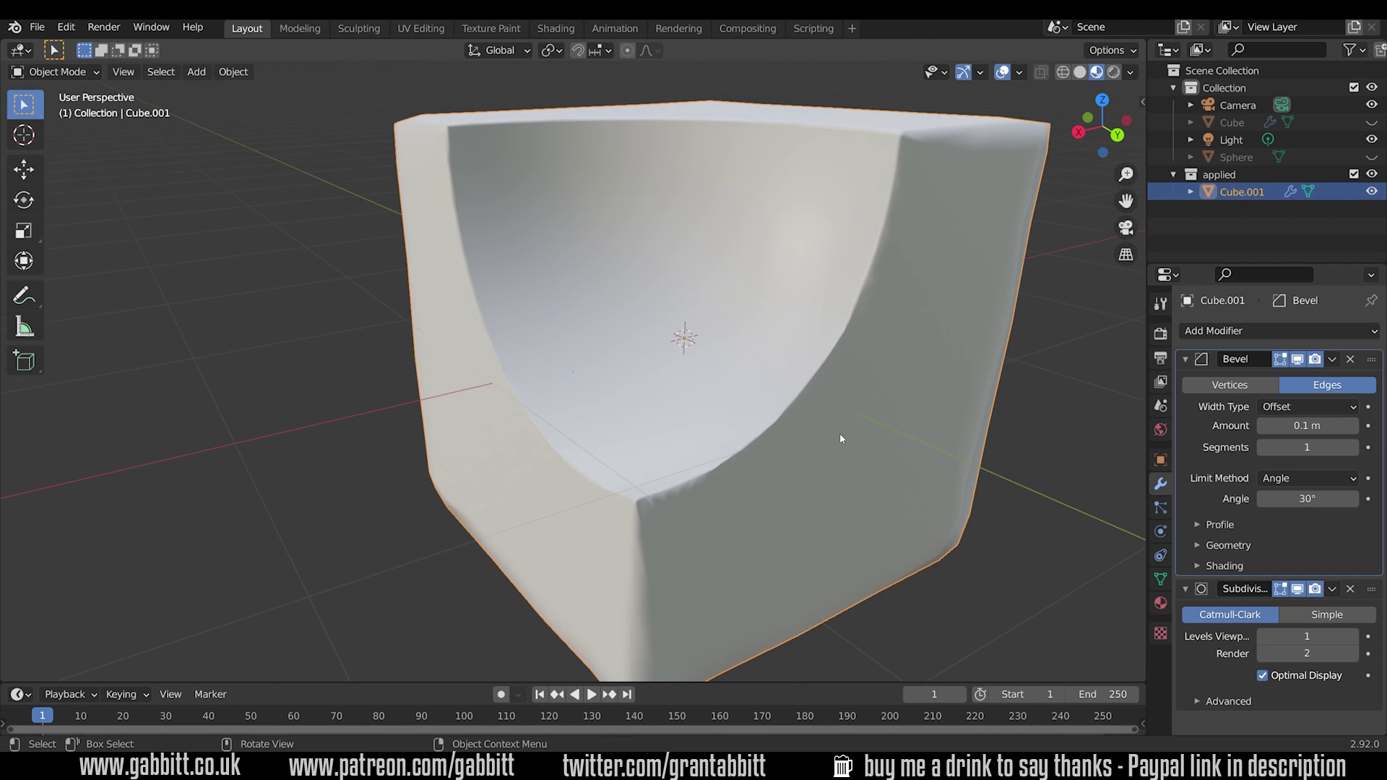
pyautogui.moveTo(718, 320)
pyautogui.mouseDown(button='middle')
pyautogui.moveTo(744, 282)
pyautogui.moveTo(733, 320)
pyautogui.mouseUp(button='middle')
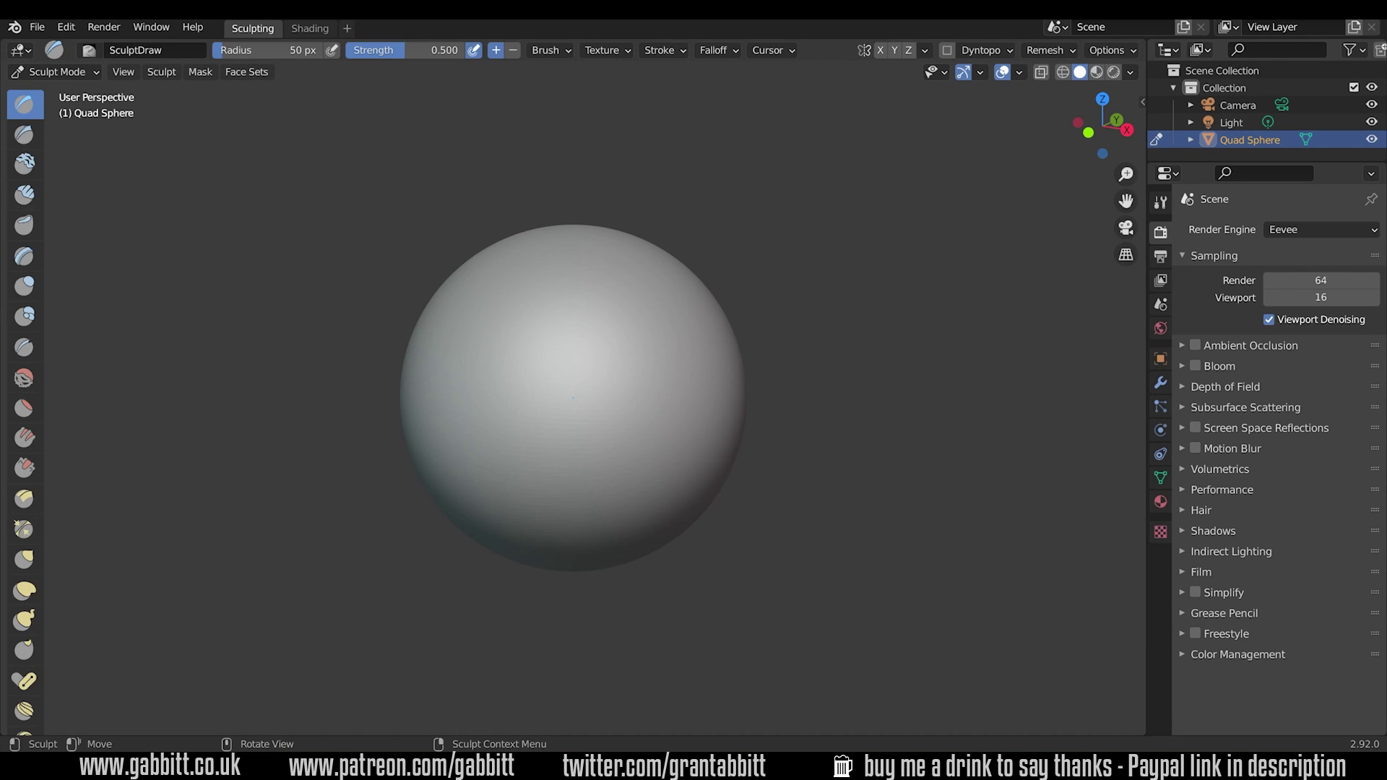
# Enable Dyntopo for the quad sphere and set its detail size to 6.80 px.
pyautogui.click(947, 50)
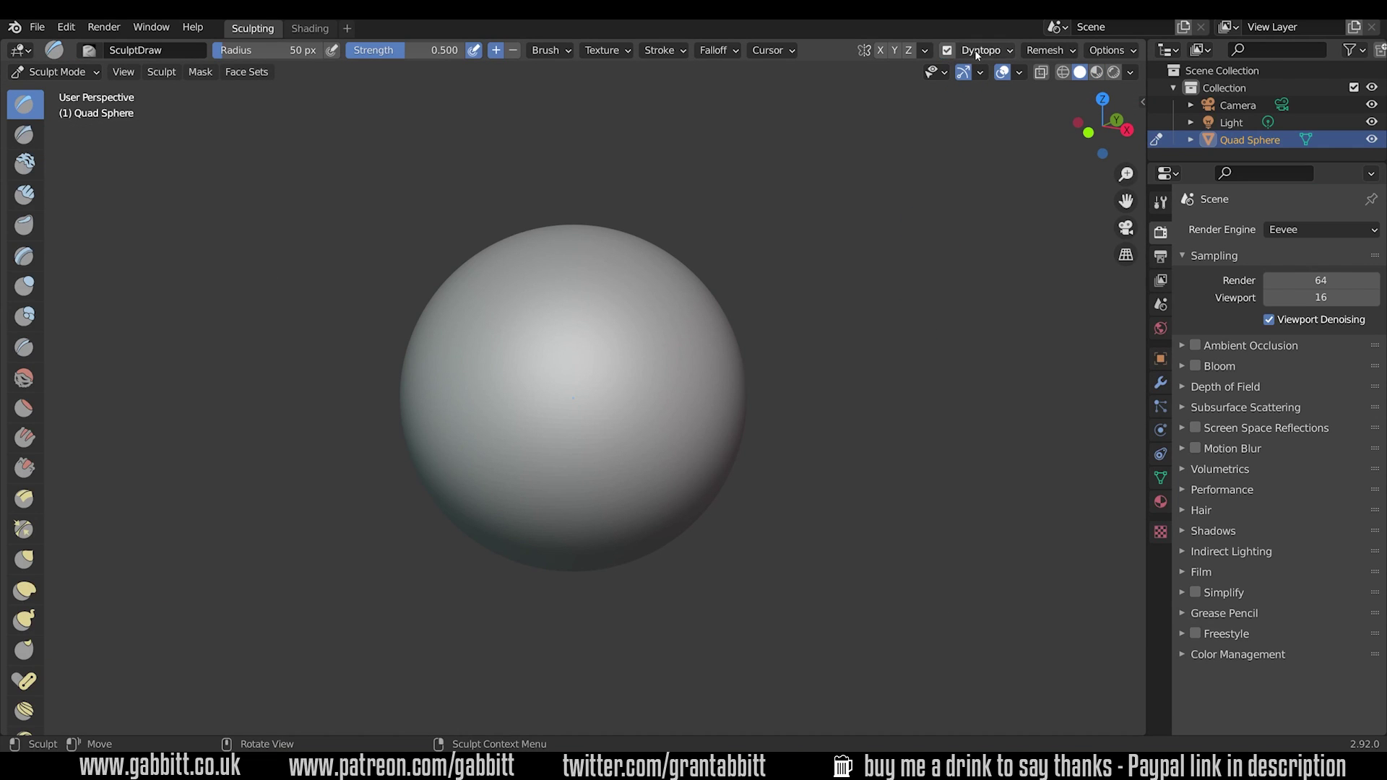
pyautogui.click(989, 52)
pyautogui.moveTo(1041, 84); pyautogui.dragTo(1009, 85)
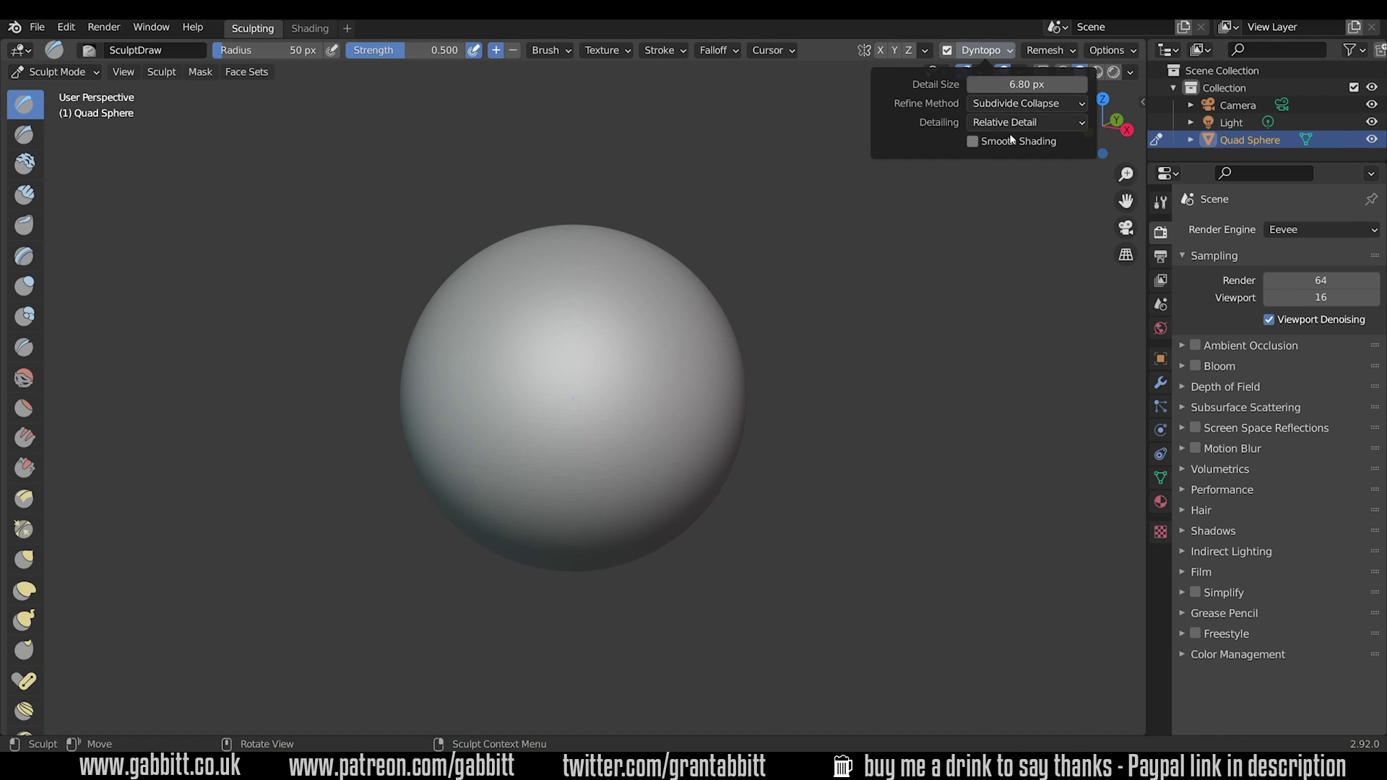
# Pull two long horns out of the upper part of the sphere with the Snake Hook brush.
pyautogui.press('f')
pyautogui.click(24, 620)
pyautogui.moveTo(651, 347)
pyautogui.mouseDown()
pyautogui.moveTo(913, 367)
pyautogui.moveTo(939, 235)
pyautogui.mouseUp()
pyautogui.moveTo(557, 296)
pyautogui.mouseDown()
pyautogui.moveTo(238, 290)
pyautogui.moveTo(163, 258)
pyautogui.mouseUp()
# Resize the Snake Hook brush and pull a brow and nose forms out of the front, ending with a 119 px radius.
pyautogui.press('f')
pyautogui.click(539, 390)
pyautogui.moveTo(527, 405)
pyautogui.mouseDown()
pyautogui.moveTo(517, 506)
pyautogui.moveTo(477, 503)
pyautogui.moveTo(465, 395)
pyautogui.moveTo(483, 442)
pyautogui.mouseUp()
pyautogui.moveTo(578, 513); pyautogui.dragTo(603, 447, button='middle')
pyautogui.press('f')
pyautogui.click(772, 526)
pyautogui.moveTo(674, 541); pyautogui.dragTo(648, 524)
pyautogui.moveTo(687, 539); pyautogui.dragTo(647, 533, button='middle')
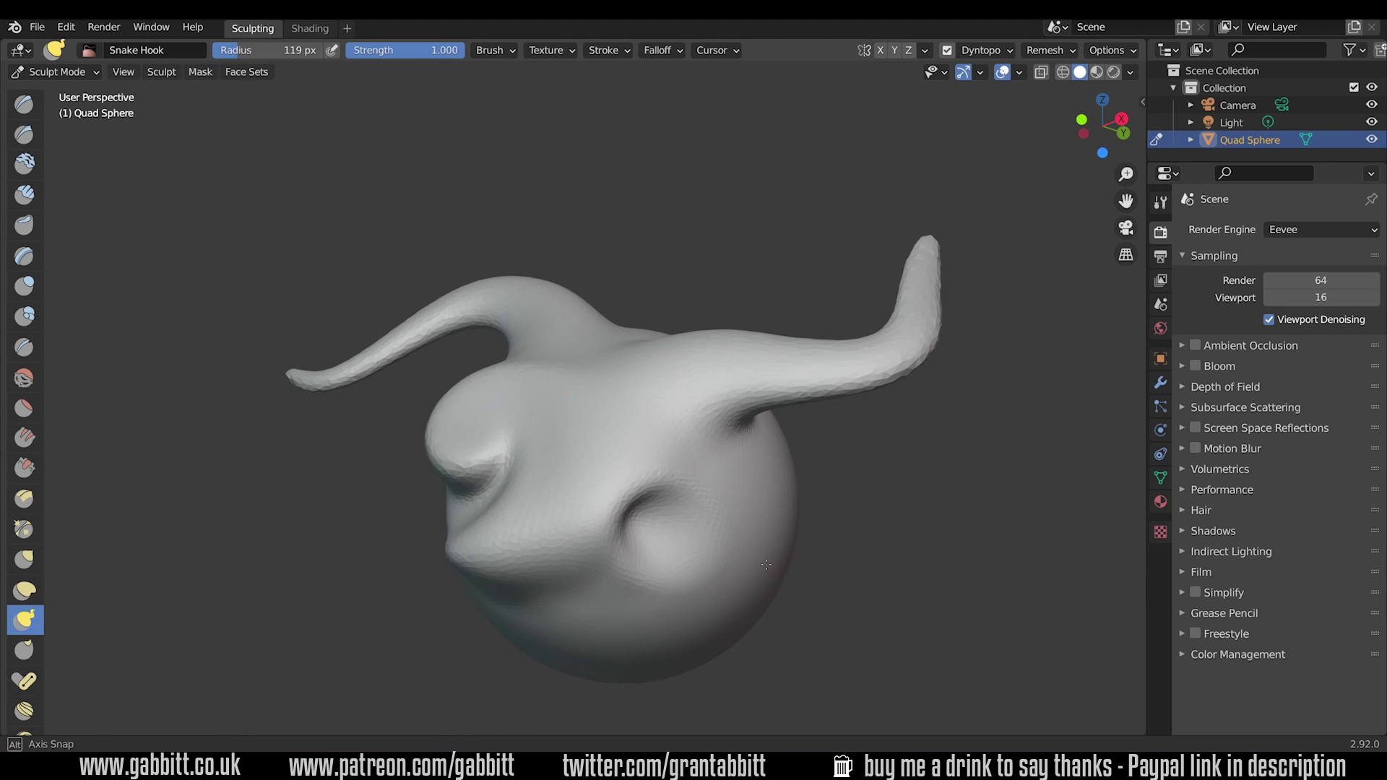
# Build up large rounded bumps on the side of the head with the Blob brush, resizing the brush between strokes.
pyautogui.click(24, 317)
pyautogui.moveTo(723, 506); pyautogui.dragTo(647, 502, button='middle')
pyautogui.moveTo(877, 514); pyautogui.dragTo(897, 509)
pyautogui.press('f')
pyautogui.click(899, 503)
pyautogui.moveTo(850, 478); pyautogui.dragTo(843, 485)
pyautogui.moveTo(786, 485); pyautogui.dragTo(791, 482)
pyautogui.moveTo(939, 396); pyautogui.dragTo(895, 424, button='middle')
# Add smaller round blobs on and around the large bump at the side of the head with a resized Blob brush.
pyautogui.press('f')
pyautogui.click(913, 426)
pyautogui.moveTo(892, 406); pyautogui.dragTo(885, 400)
pyautogui.moveTo(978, 428); pyautogui.dragTo(976, 432)
pyautogui.press('f')
pyautogui.click(945, 431)
pyautogui.moveTo(971, 428); pyautogui.dragTo(971, 431)
pyautogui.moveTo(965, 431); pyautogui.dragTo(1016, 426, button='middle')
# Crease the outline of the eye and a slanted mouth line into the head with a 32 px Crease brush.
pyautogui.click(24, 347)
pyautogui.scroll(-3, 614, 433)
pyautogui.moveTo(611, 455)
pyautogui.mouseDown()
pyautogui.moveTo(625, 490)
pyautogui.moveTo(650, 457)
pyautogui.moveTo(614, 462)
pyautogui.mouseUp()
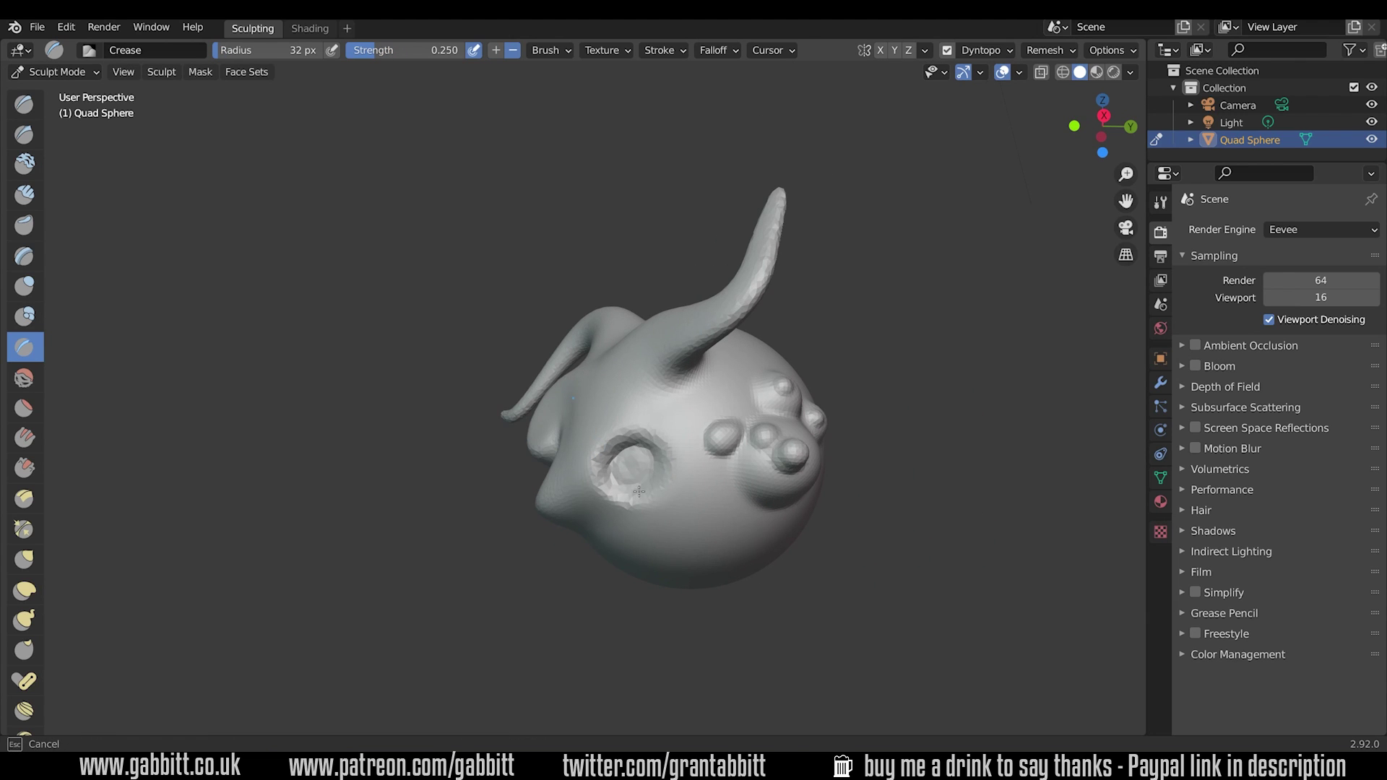
pyautogui.moveTo(716, 491)
pyautogui.mouseDown()
pyautogui.moveTo(686, 558)
pyautogui.moveTo(665, 568)
pyautogui.moveTo(695, 520)
pyautogui.mouseUp()
pyautogui.moveTo(696, 521); pyautogui.dragTo(738, 496, button='middle')
pyautogui.moveTo(673, 555)
pyautogui.mouseDown()
pyautogui.moveTo(634, 582)
pyautogui.moveTo(683, 551)
pyautogui.moveTo(664, 565)
pyautogui.mouseUp()
# Build up the nose, mouth and eye areas of the head with short Draw brush strokes.
pyautogui.press('x')
pyautogui.moveTo(572, 506)
pyautogui.mouseDown()
pyautogui.moveTo(534, 500)
pyautogui.moveTo(547, 471)
pyautogui.moveTo(533, 507)
pyautogui.mouseUp()
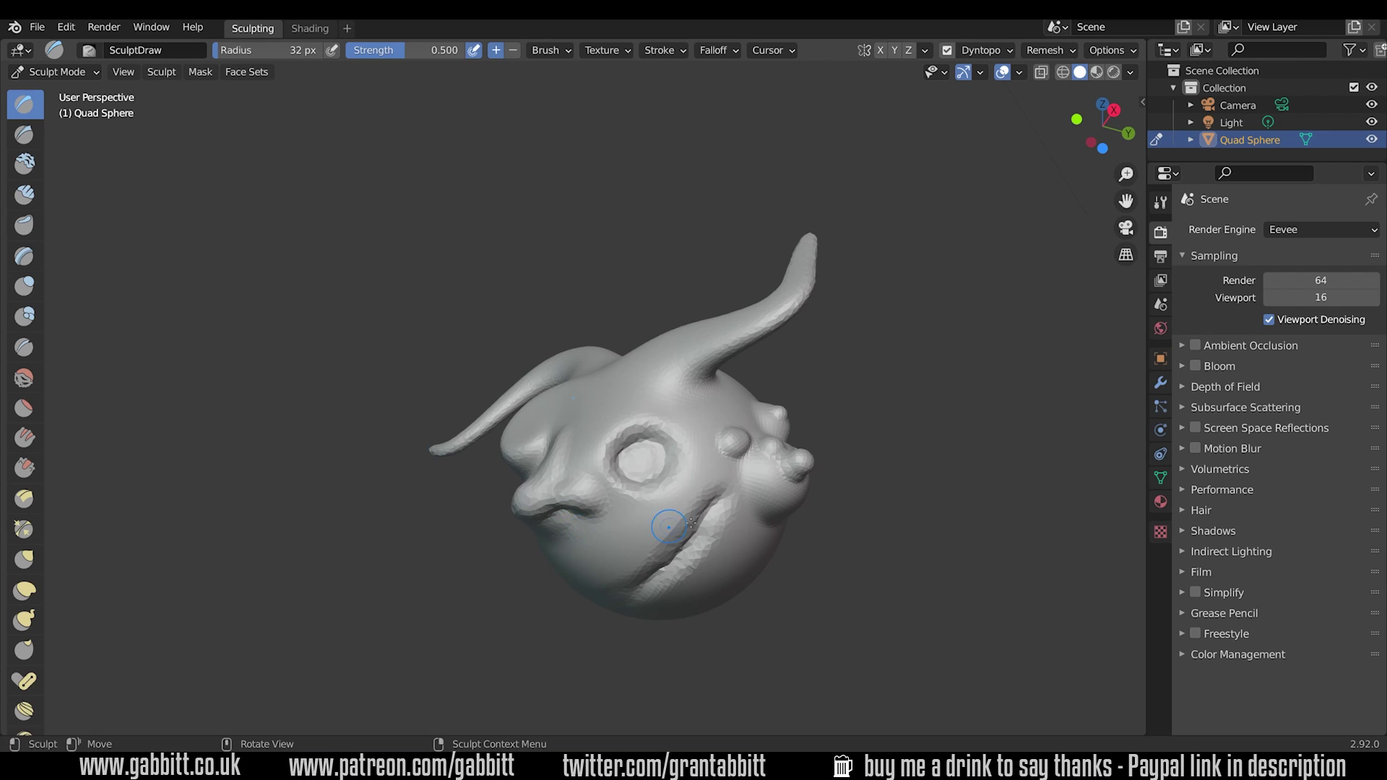
pyautogui.moveTo(668, 526); pyautogui.dragTo(656, 547, button='middle')
pyautogui.moveTo(628, 458); pyautogui.dragTo(635, 458)
pyautogui.moveTo(742, 463); pyautogui.dragTo(755, 457, button='middle')
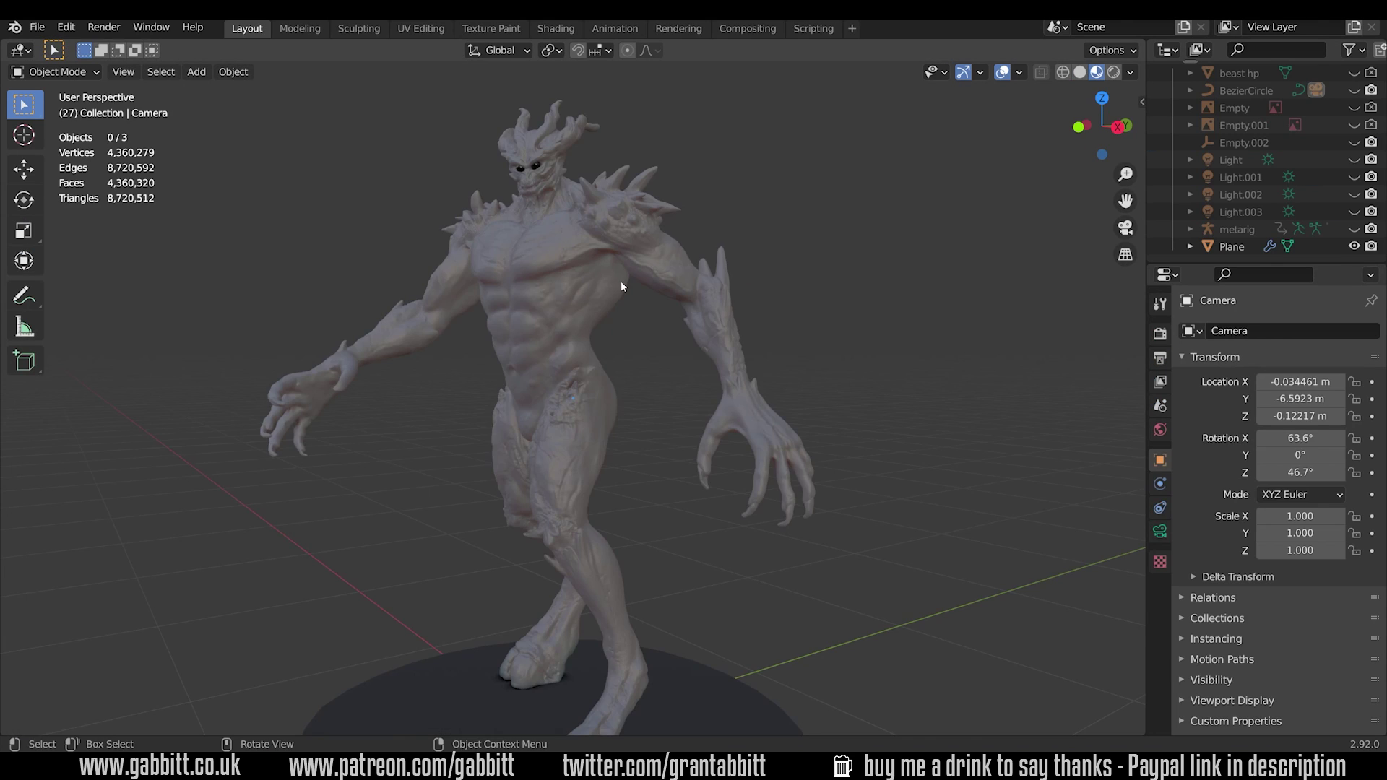
# Select the beast mesh and lower its Multires modifier's viewport level to 0.
pyautogui.click(621, 280)
pyautogui.scroll(5, 652, 393)
pyautogui.scroll(-2, 651, 393)
pyautogui.keyDown('shift'); pyautogui.moveTo(652, 393); pyautogui.dragTo(659, 484, button='middle'); pyautogui.keyUp('shift')
pyautogui.scroll(3, 659, 485)
pyautogui.click(1160, 483)
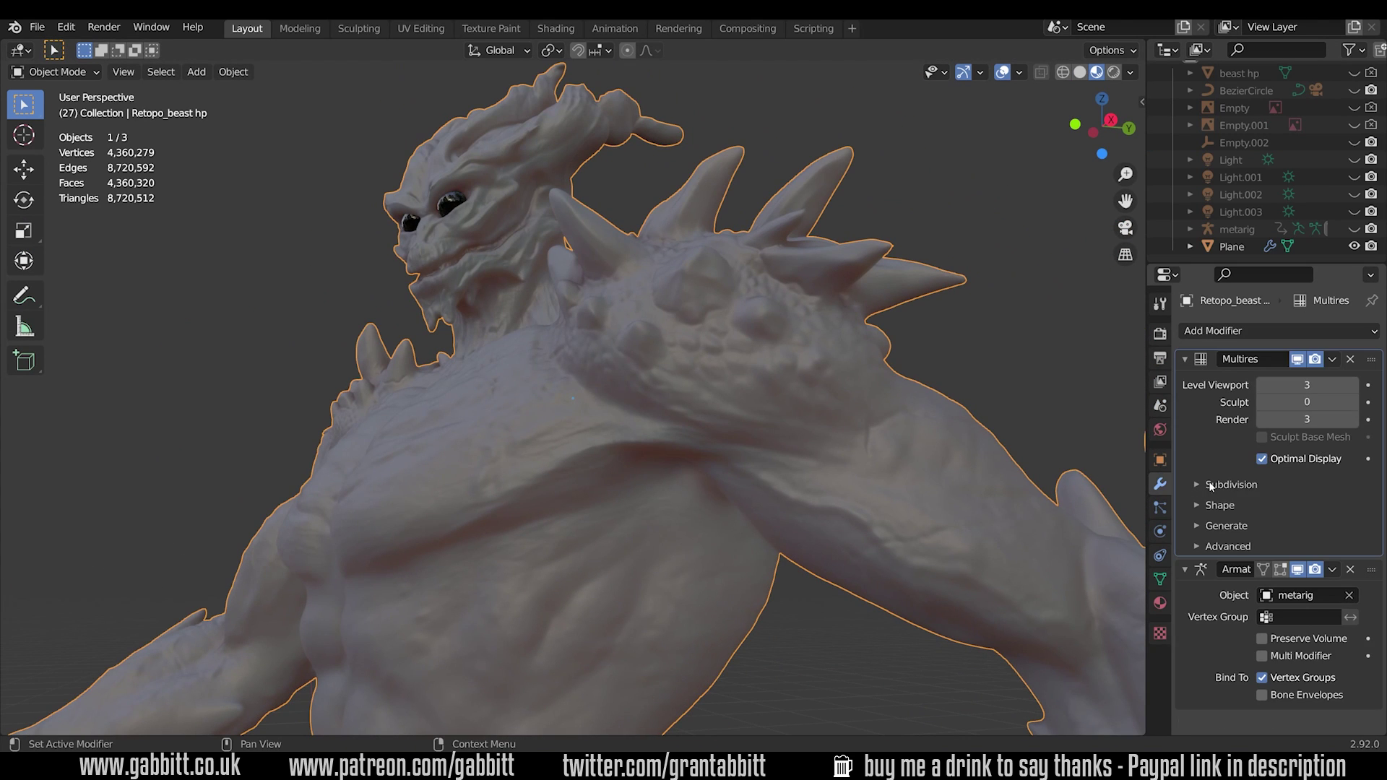
pyautogui.click(1263, 386)
pyautogui.click(1297, 387)
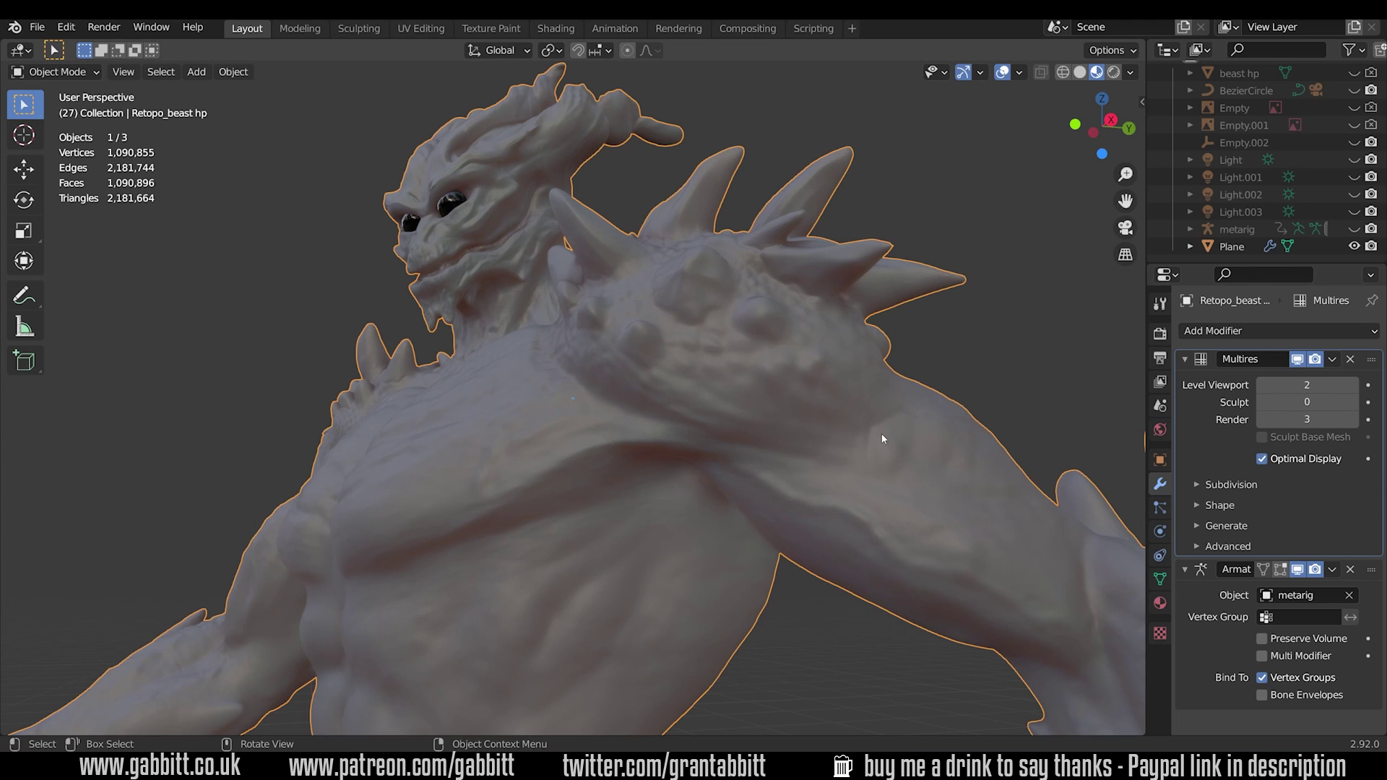
pyautogui.click(1263, 384)
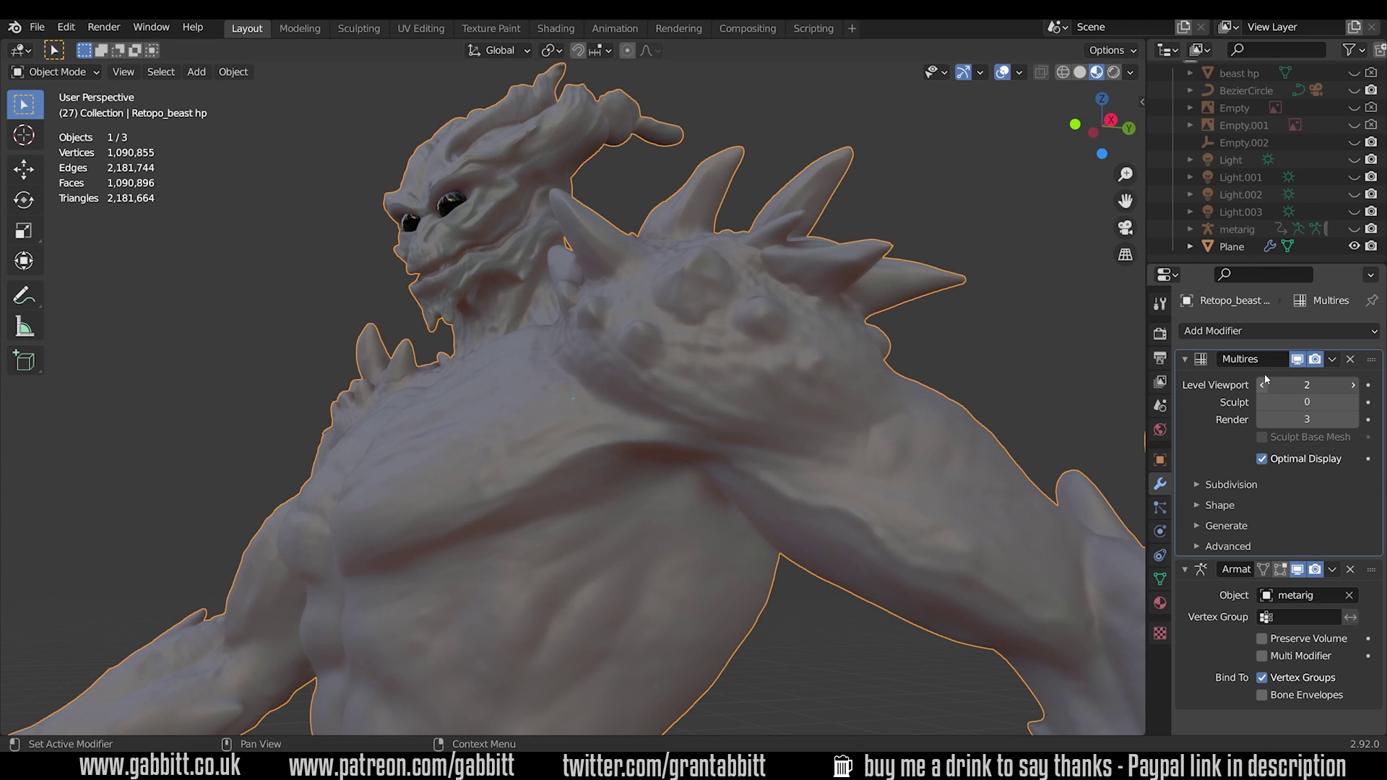
pyautogui.click(1264, 384)
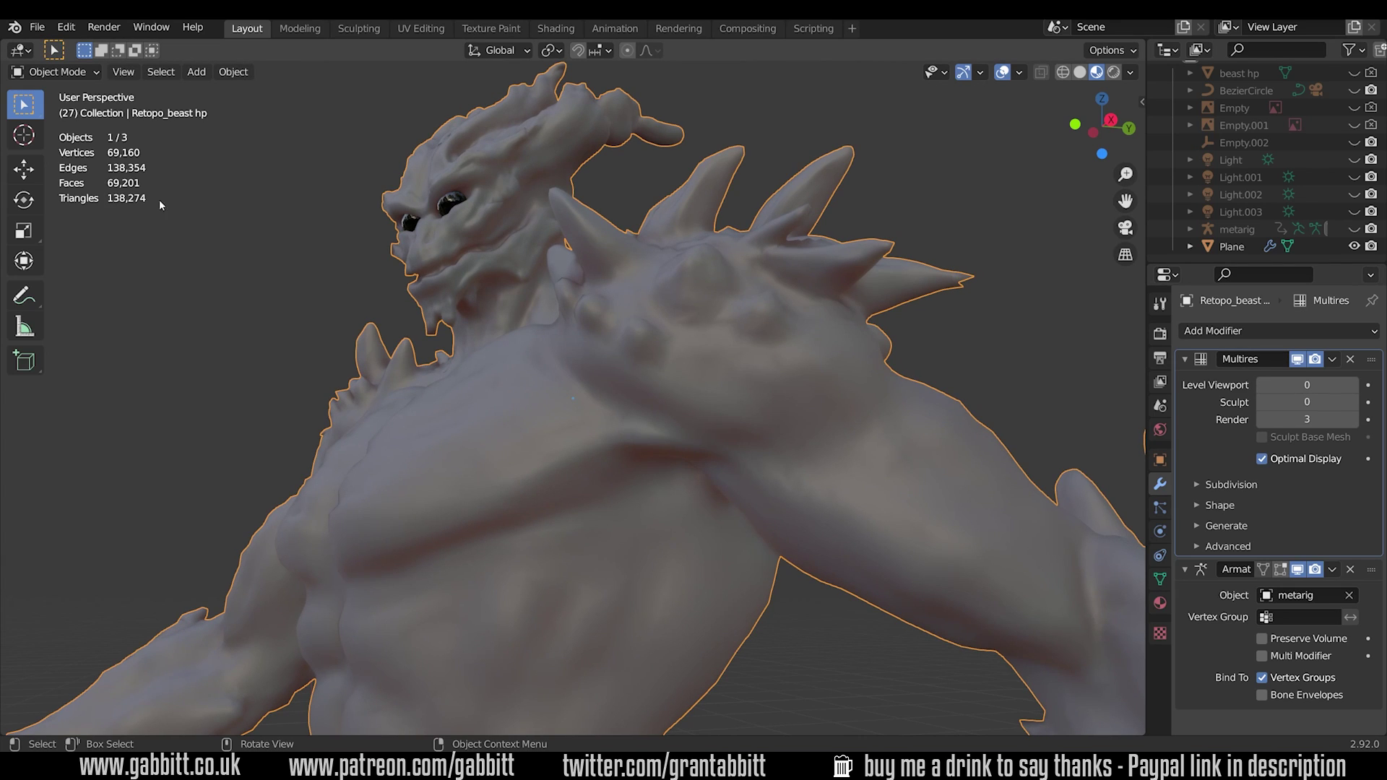
# Examine the beast's base mesh wireframe in Edit Mode, and its torso and limbs in Object Mode.
pyautogui.press('Tab')
pyautogui.moveTo(610, 352)
pyautogui.mouseDown(button='middle')
pyautogui.moveTo(727, 349)
pyautogui.moveTo(584, 342)
pyautogui.mouseUp(button='middle')
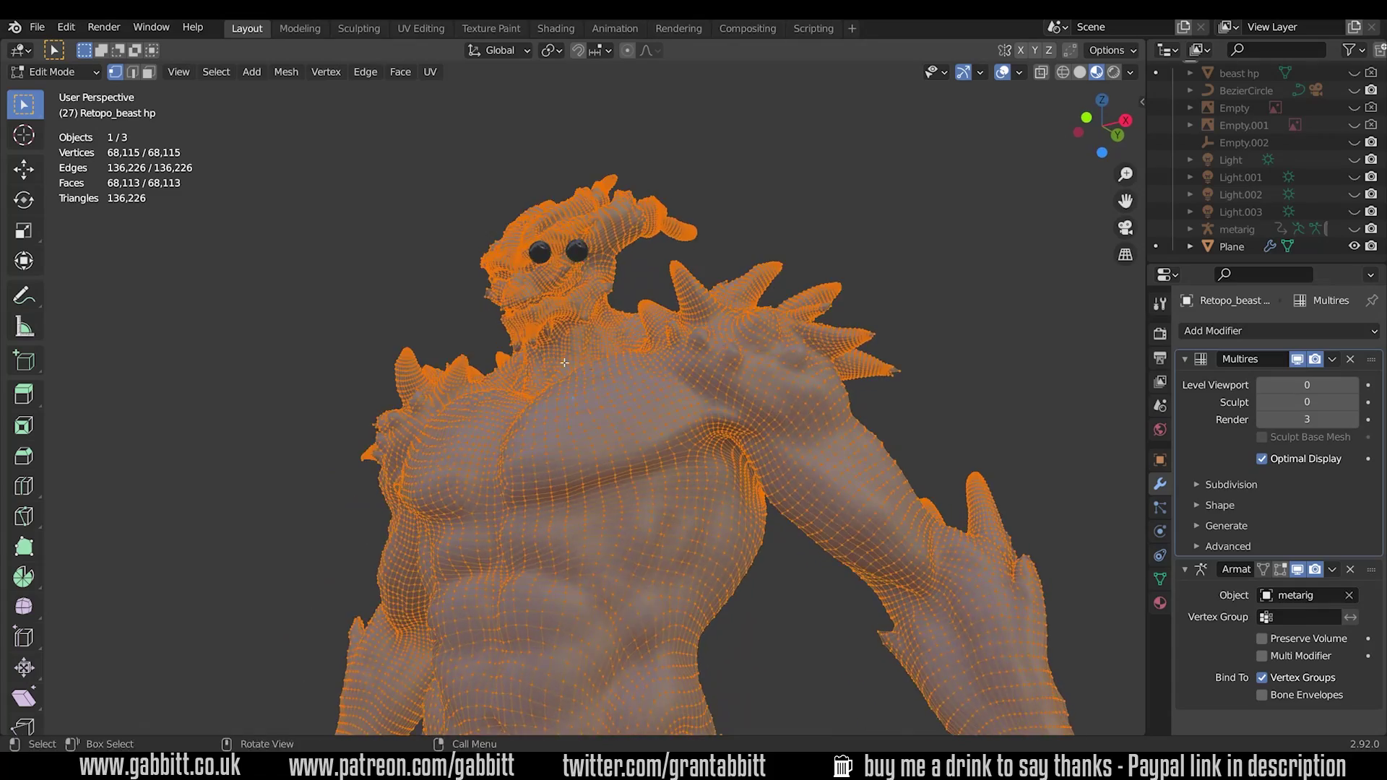
pyautogui.keyDown('shift'); pyautogui.moveTo(712, 451); pyautogui.dragTo(737, 192, button='middle'); pyautogui.keyUp('shift')
pyautogui.moveTo(737, 296); pyautogui.dragTo(867, 223, button='middle')
pyautogui.scroll(-2, 852, 253)
pyautogui.keyDown('shift'); pyautogui.moveTo(783, 371); pyautogui.dragTo(783, 453, button='middle'); pyautogui.keyUp('shift')
pyautogui.press('Tab')
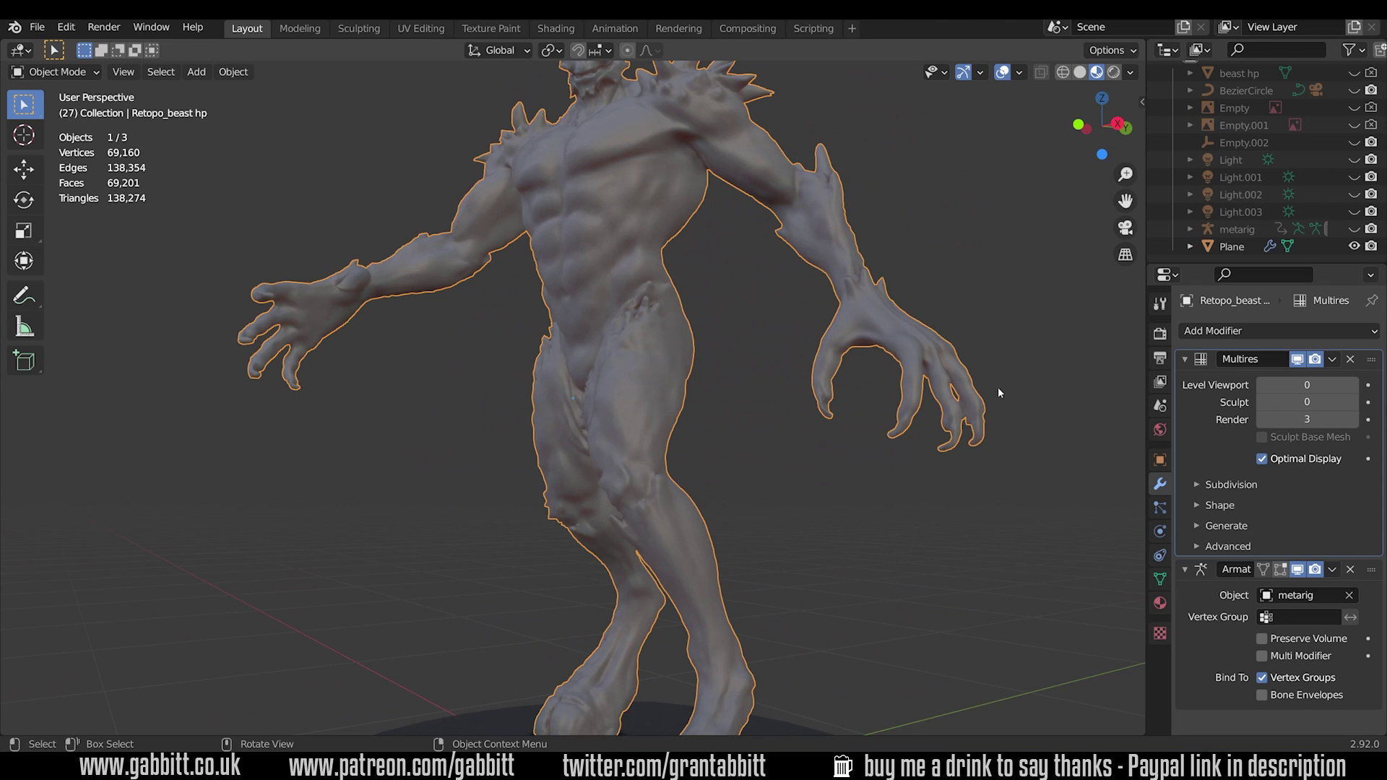
pyautogui.moveTo(1009, 384); pyautogui.dragTo(788, 434, button='middle')
pyautogui.click(1316, 360)
pyautogui.moveTo(929, 401); pyautogui.dragTo(686, 462, button='middle')
pyautogui.scroll(3, 764, 405)
pyautogui.scroll(2, 764, 404)
# Raise the beast's Multires viewport level to 4 and inspect the detailed head, chest and shoulders.
pyautogui.click(1315, 360)
pyautogui.click(1299, 361)
pyautogui.click(1353, 386)
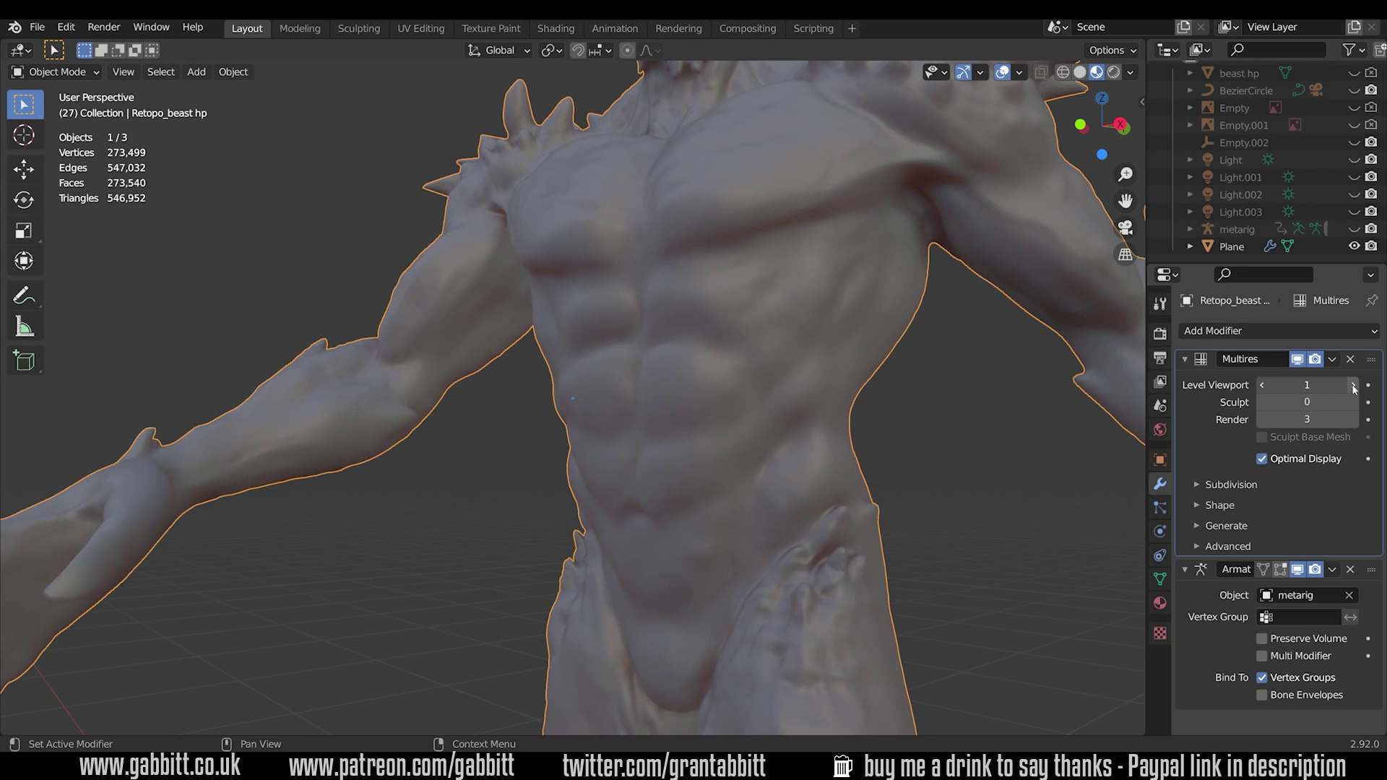
pyautogui.click(1354, 387)
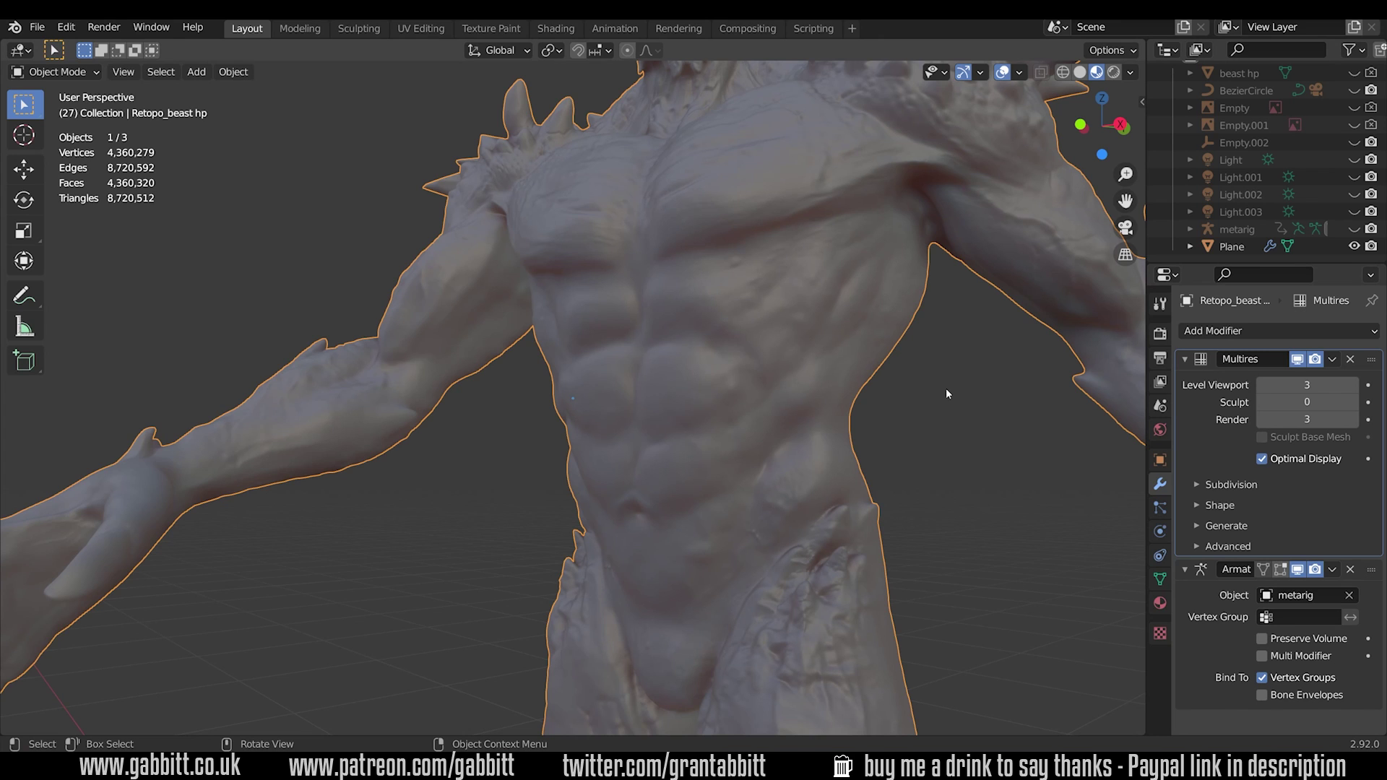
pyautogui.keyDown('shift'); pyautogui.moveTo(952, 380); pyautogui.dragTo(863, 494, button='middle'); pyautogui.keyUp('shift')
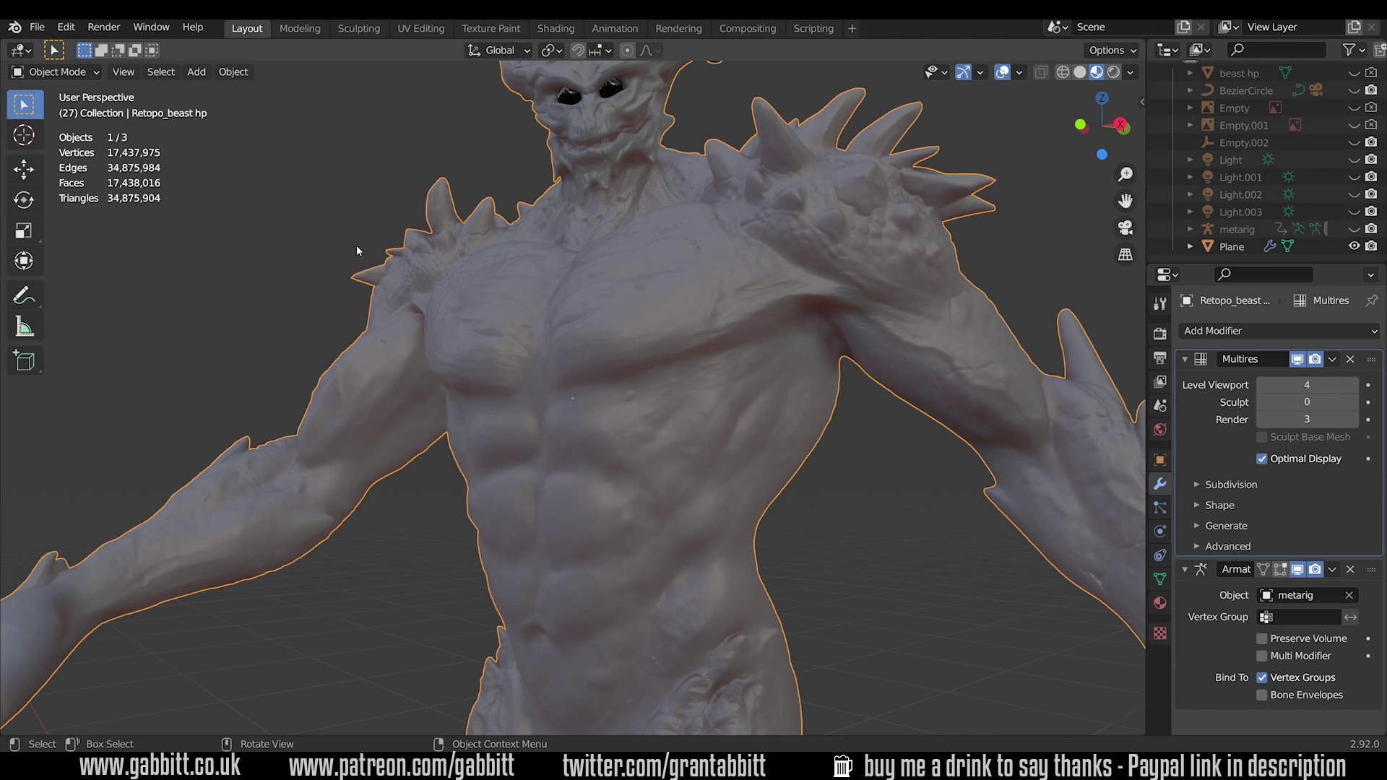
pyautogui.moveTo(366, 248); pyautogui.dragTo(487, 250, button='middle')
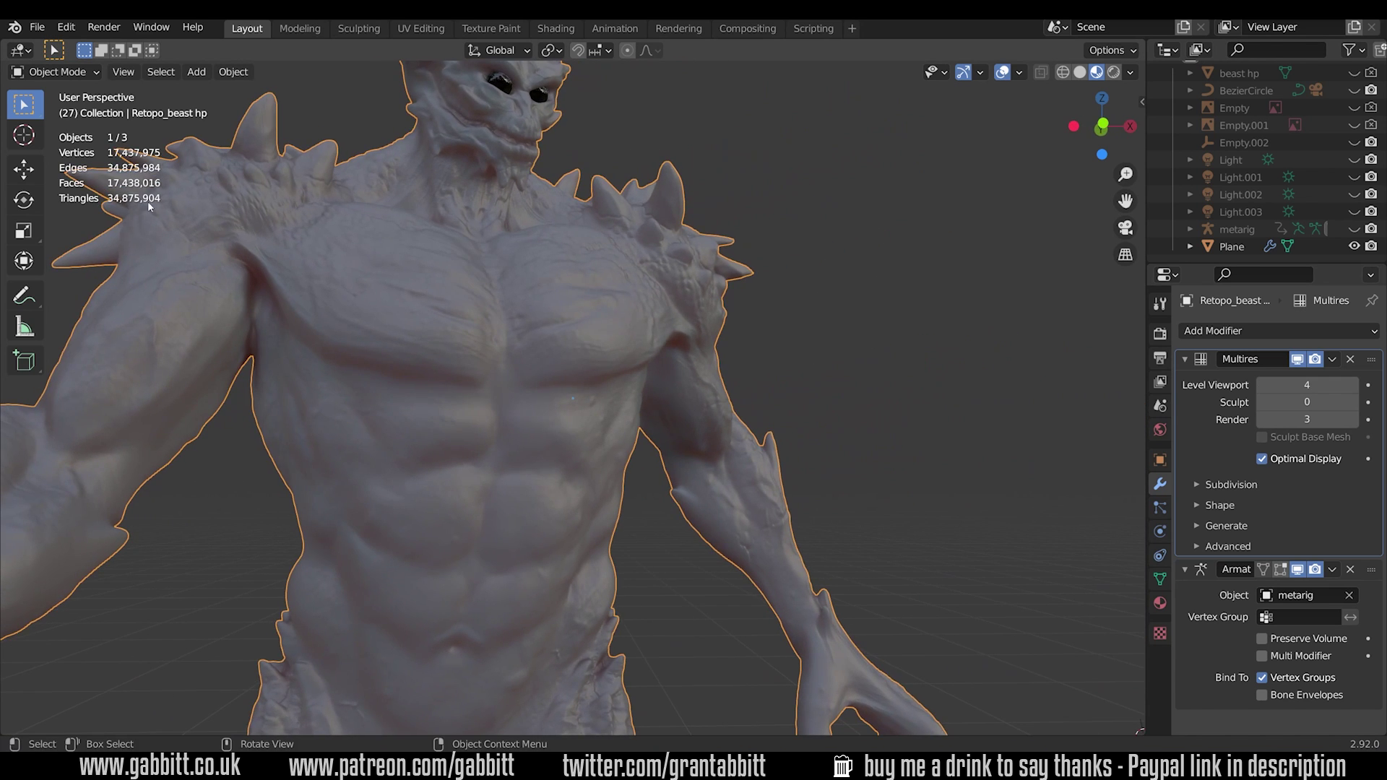